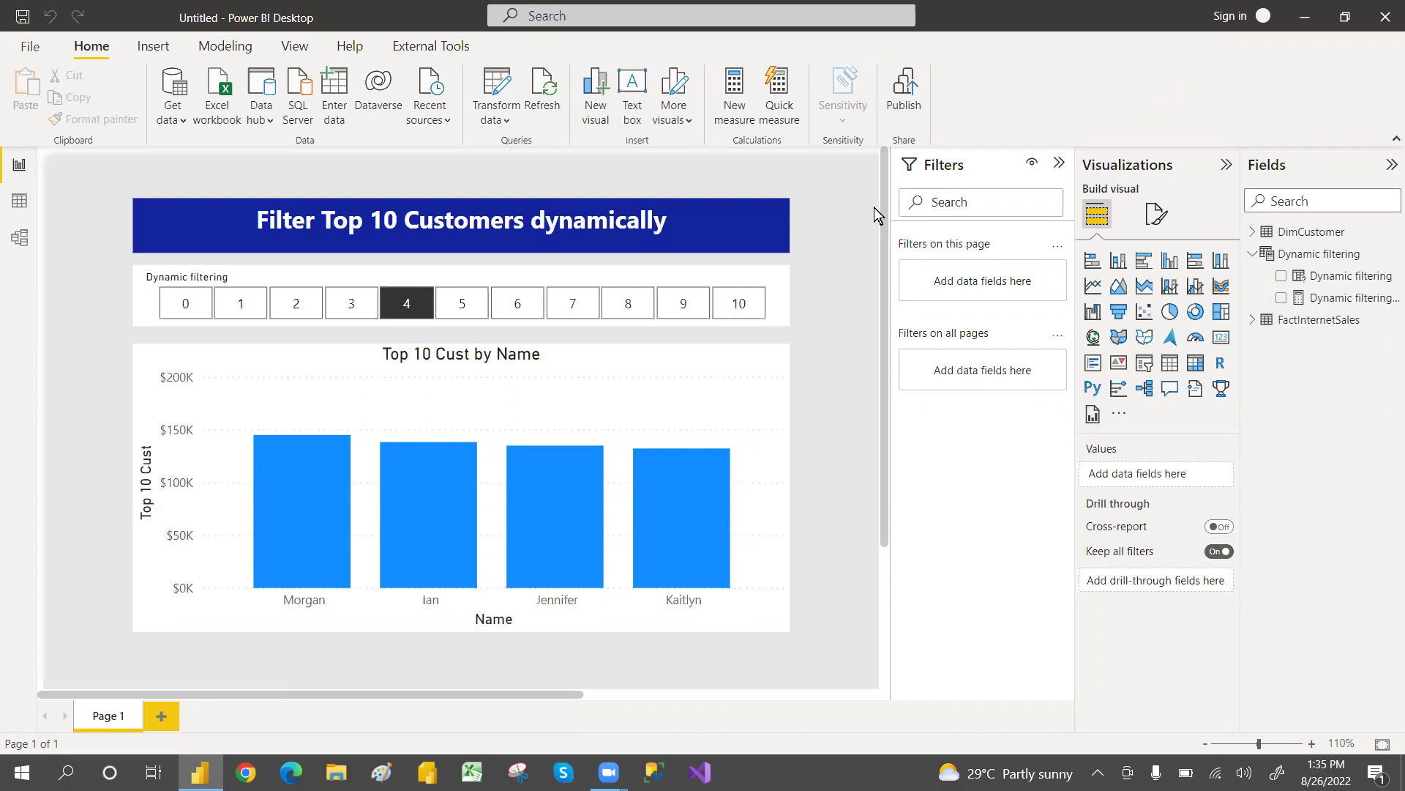
# Test the Dynamic filtering slicer on the customer chart with the values 6, 7, 8, 2, 10, 5 and 3.
pyautogui.click(520, 304)
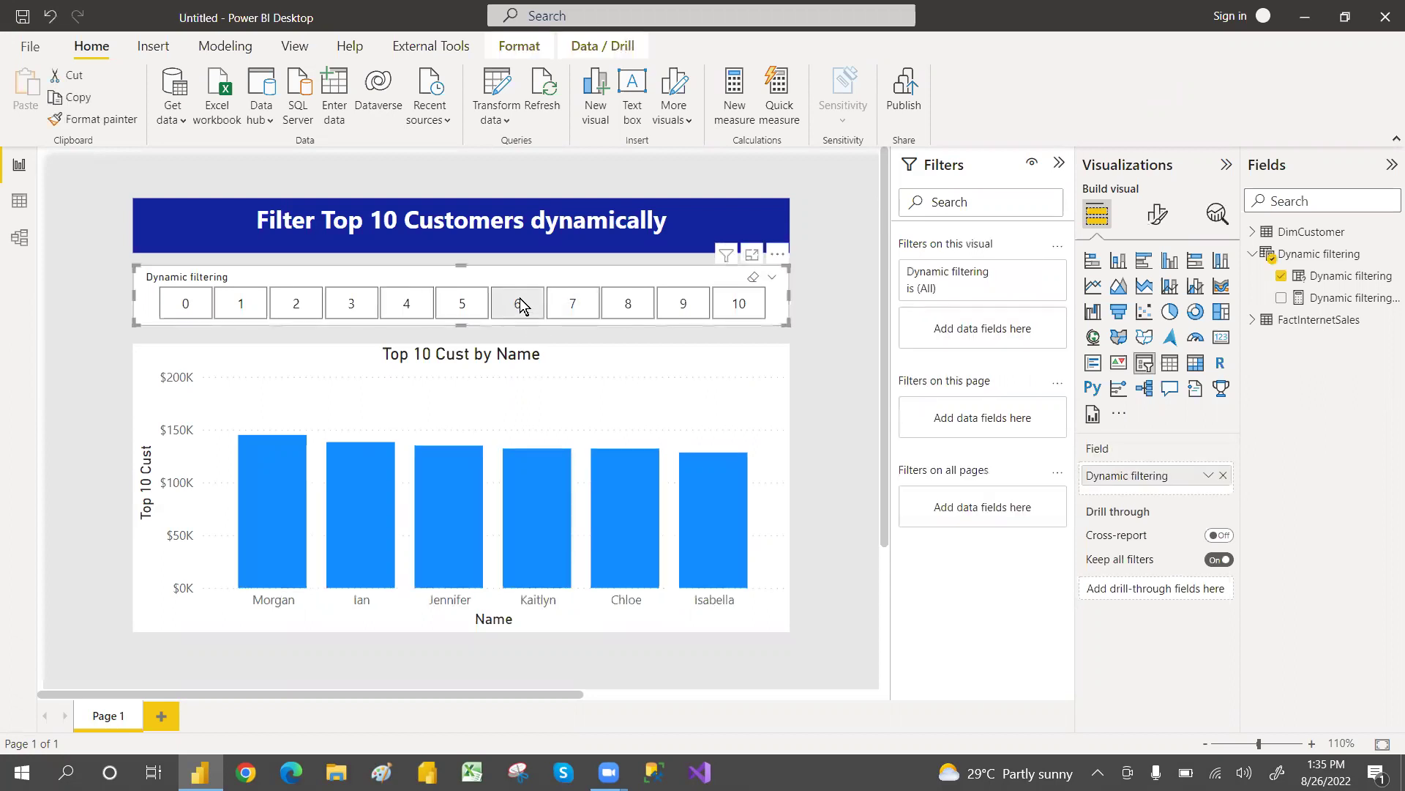
pyautogui.click(560, 305)
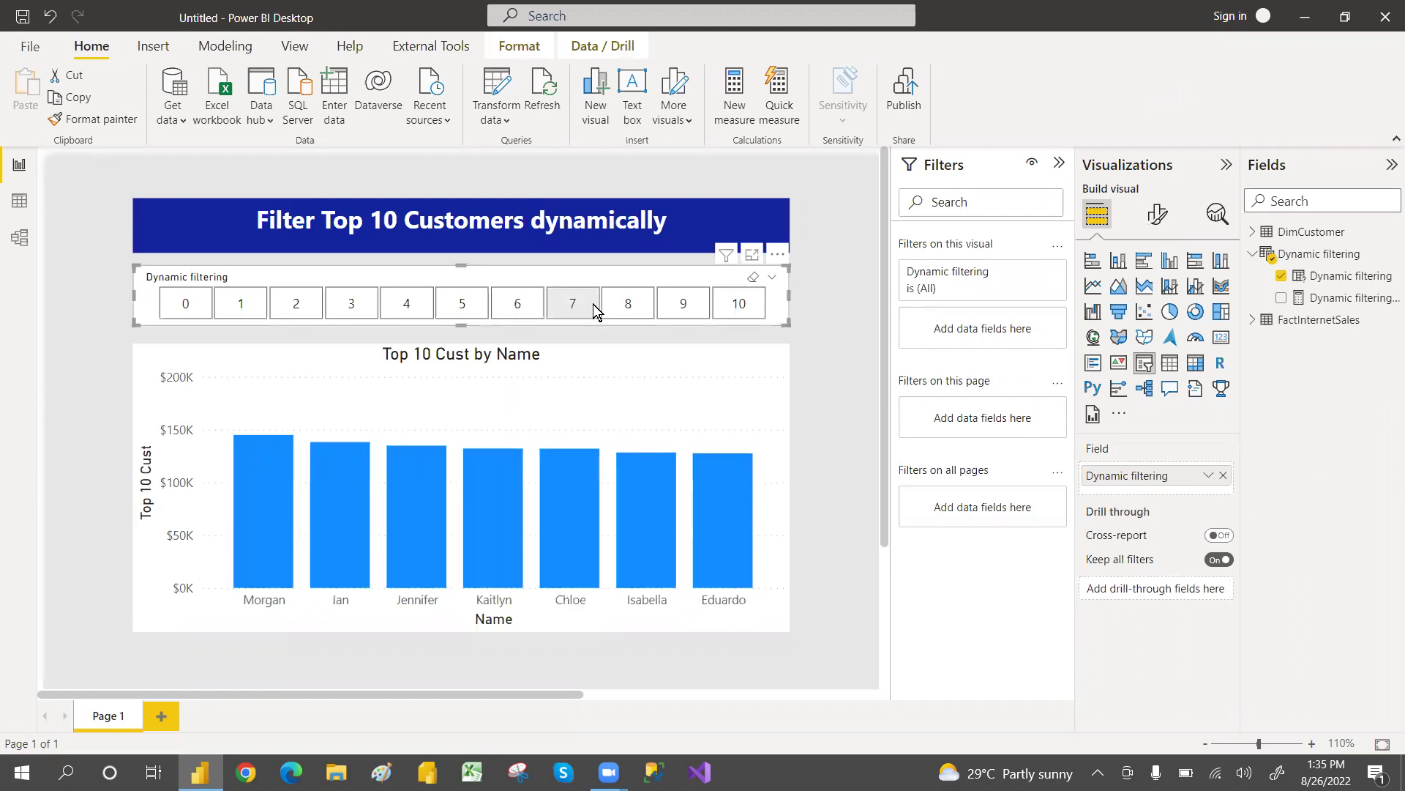
pyautogui.click(620, 303)
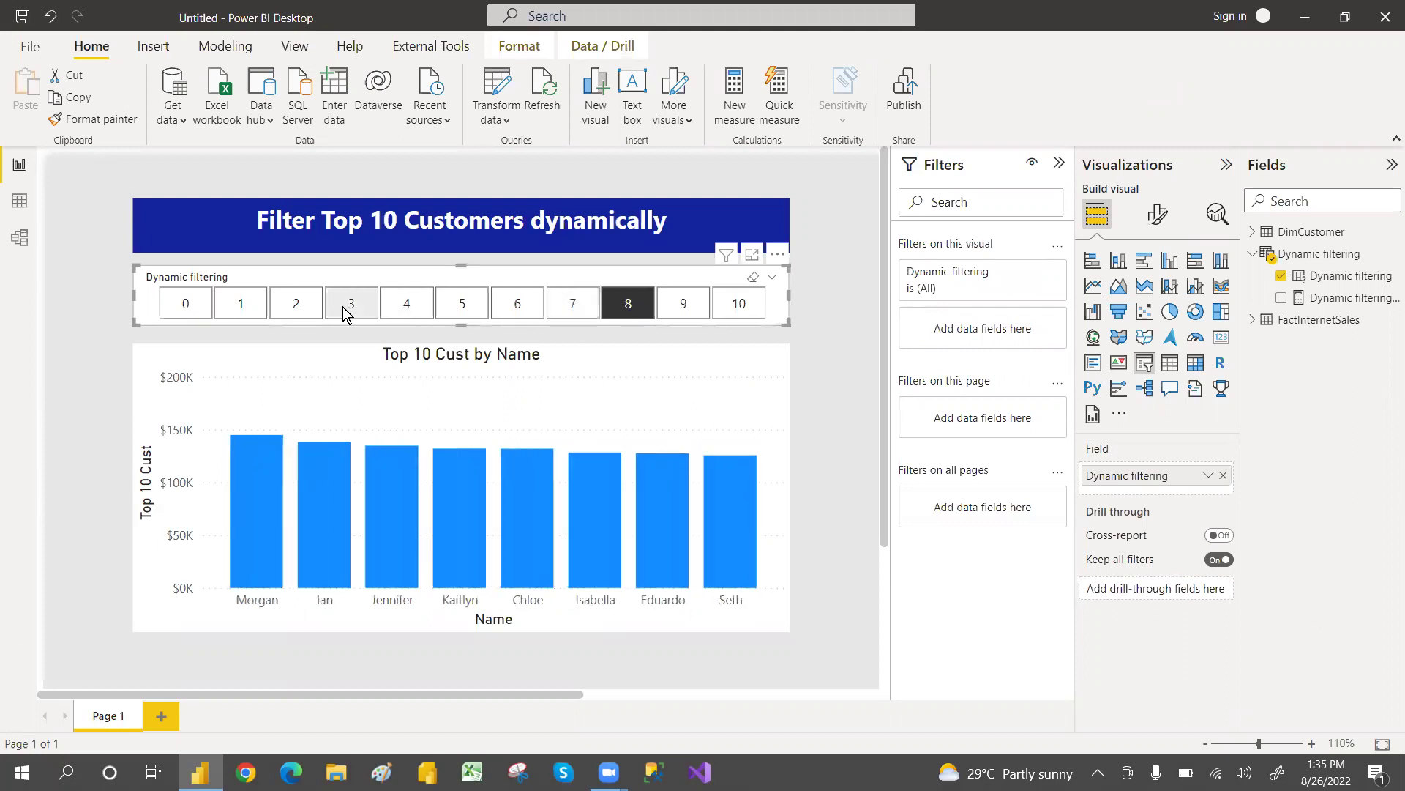
pyautogui.click(297, 304)
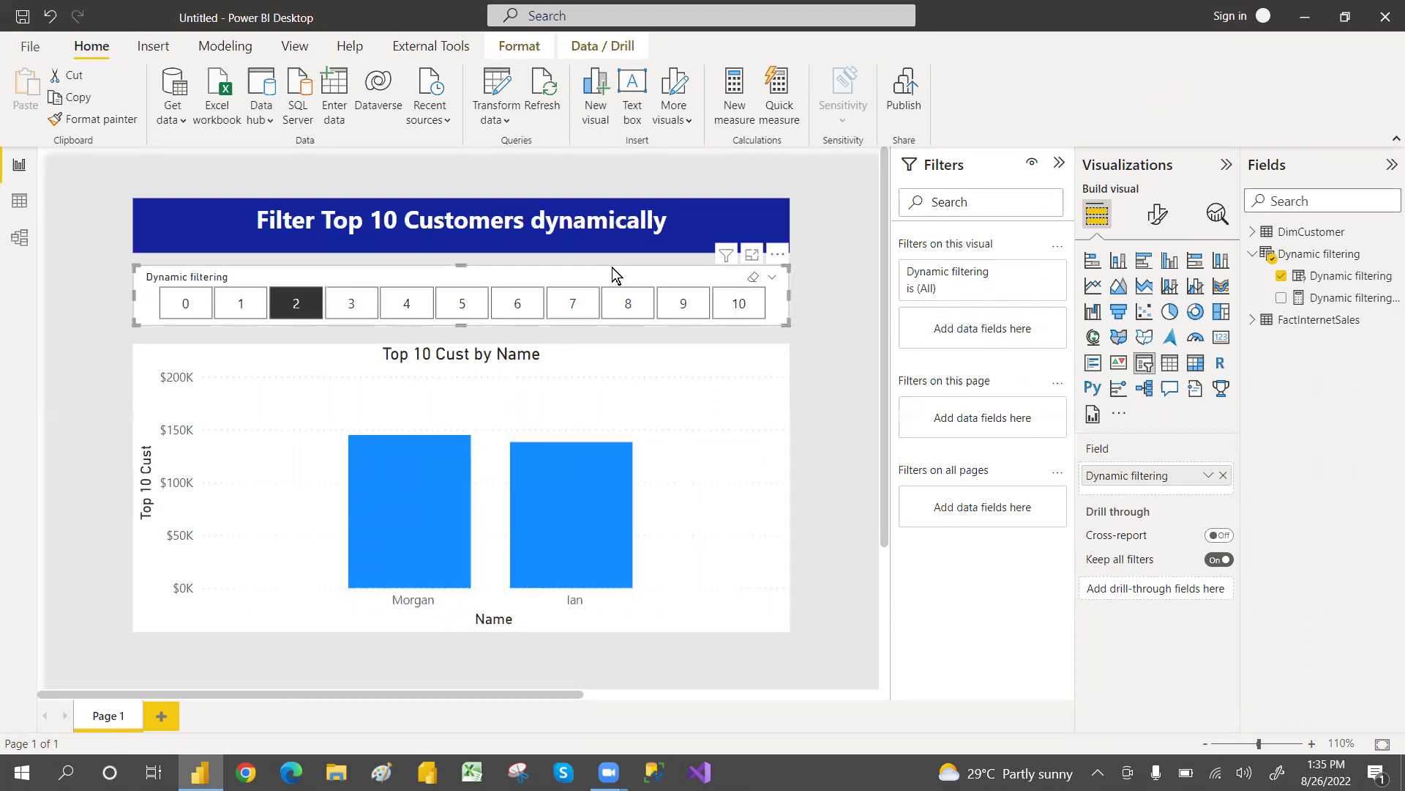
pyautogui.click(629, 305)
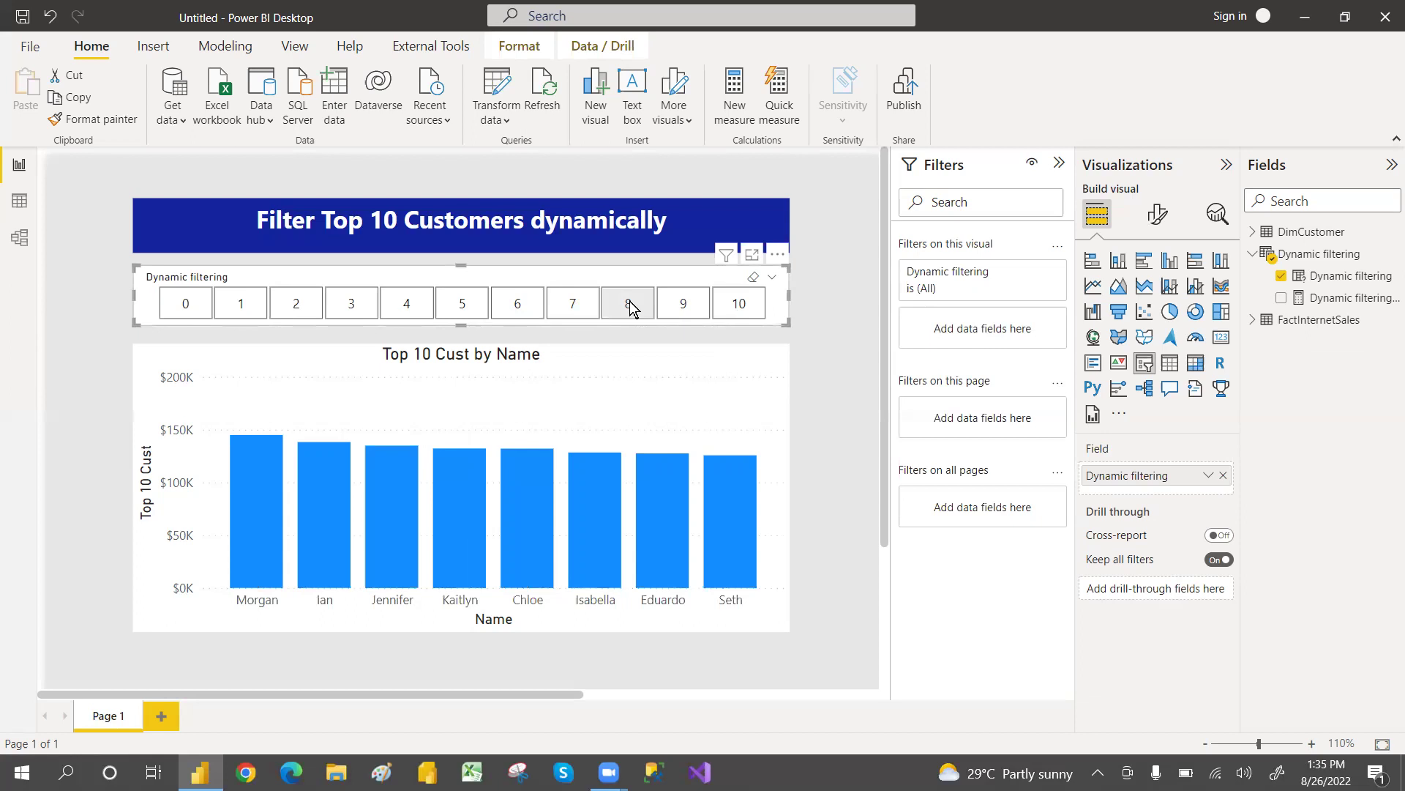
pyautogui.click(629, 301)
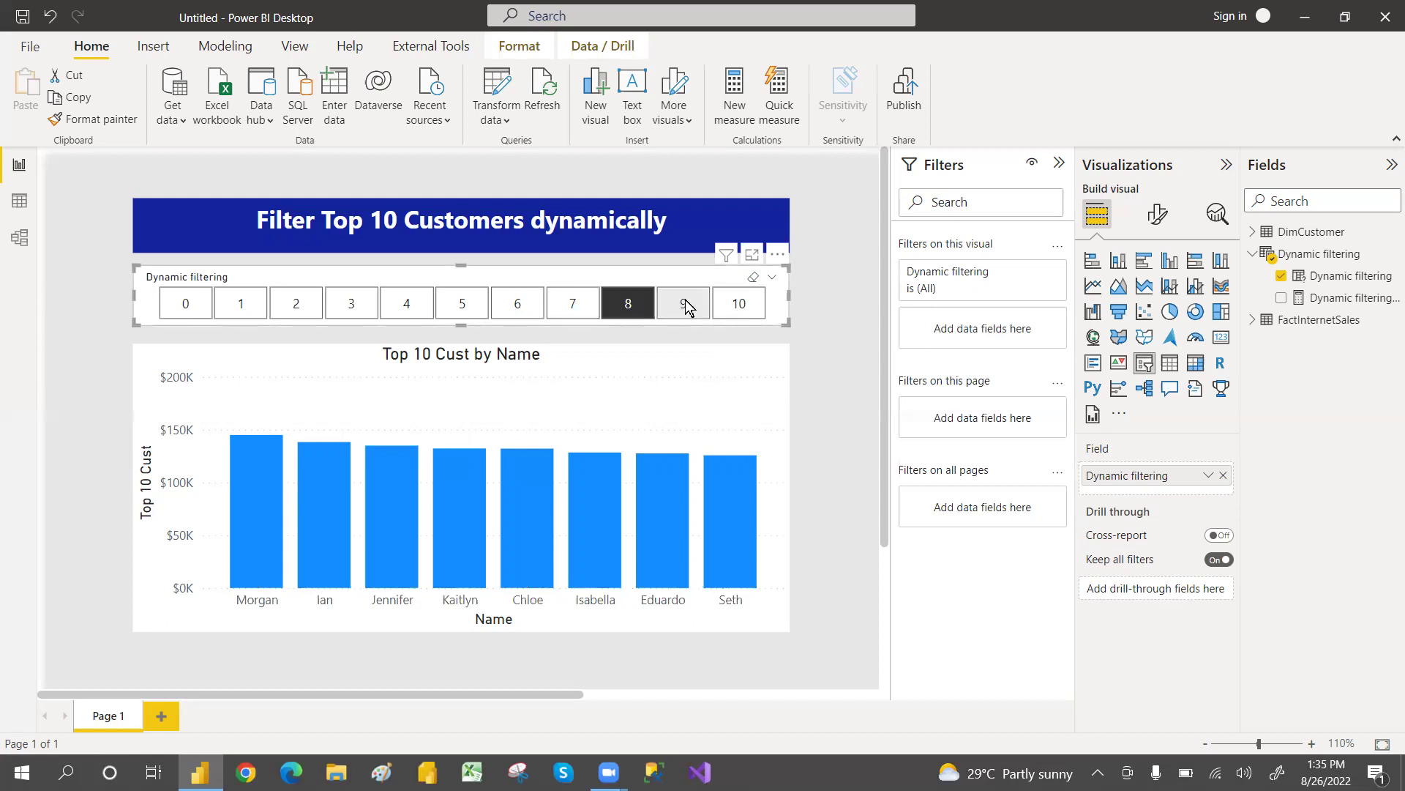
pyautogui.click(750, 308)
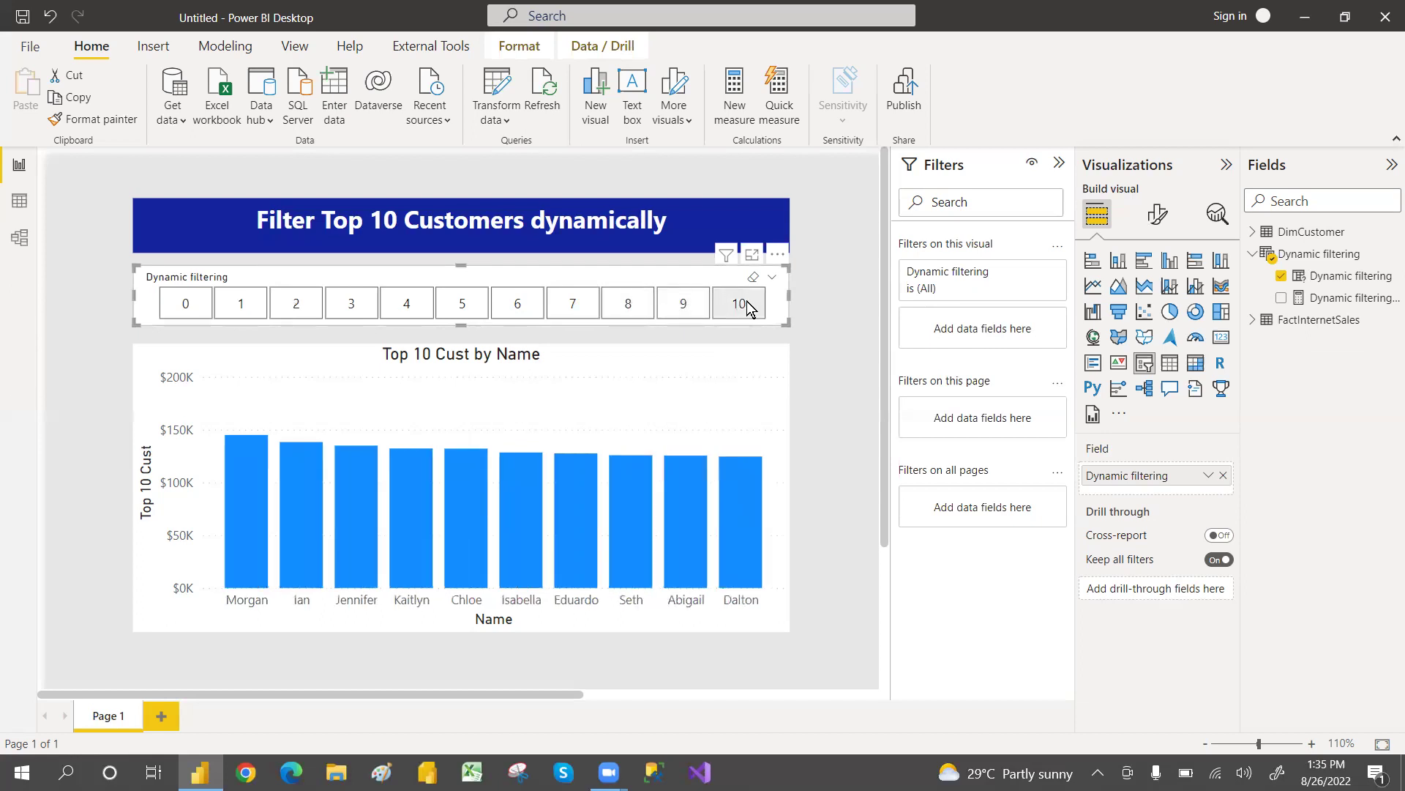
pyautogui.click(467, 307)
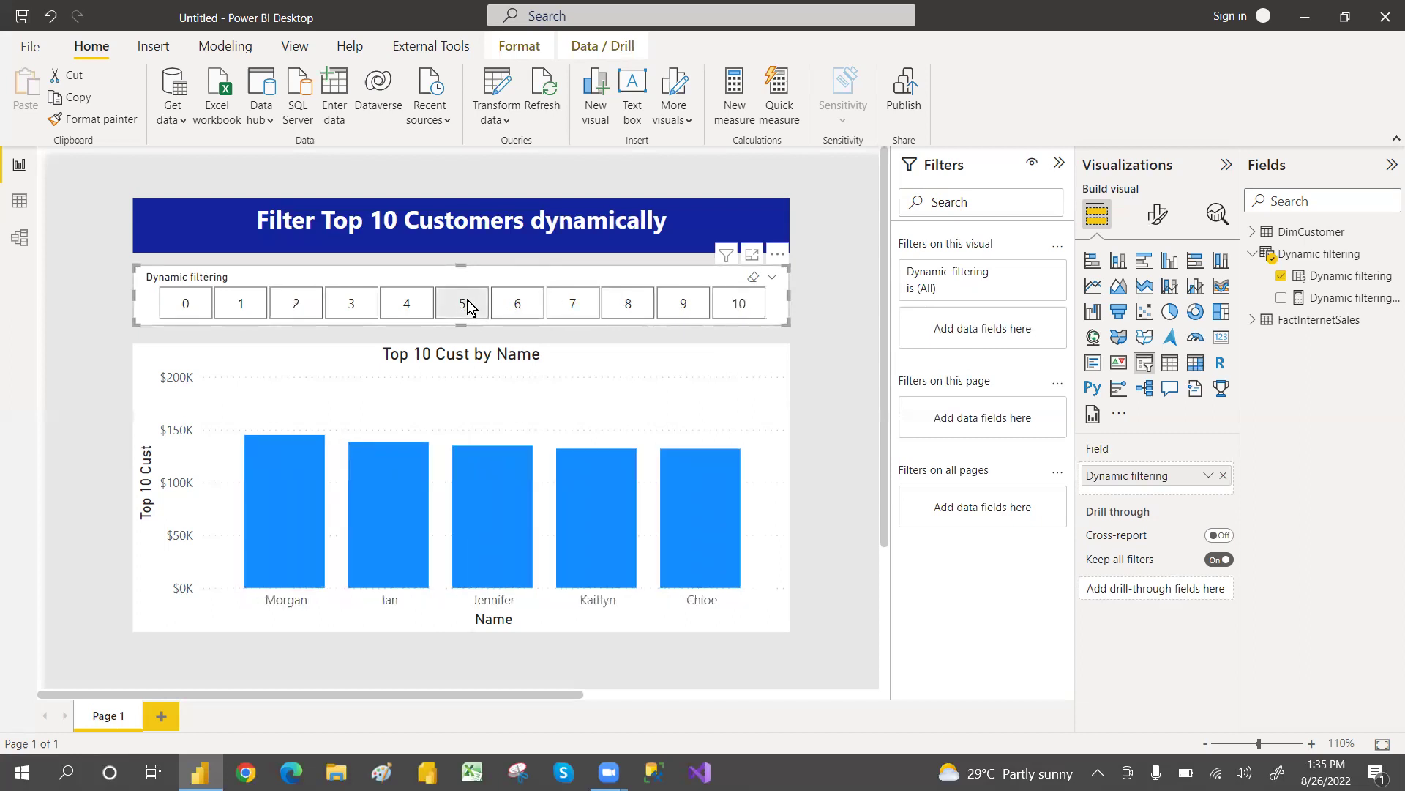
pyautogui.click(353, 305)
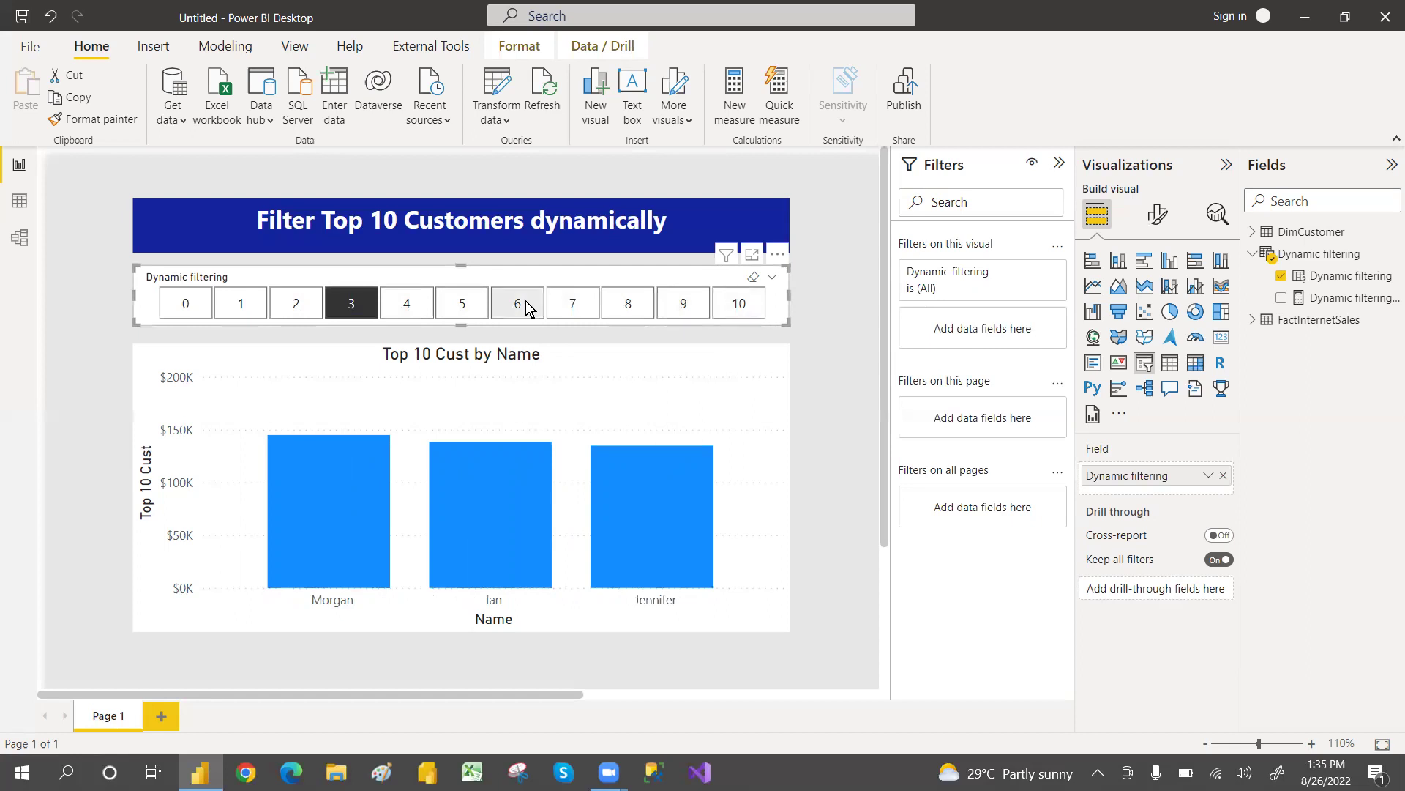
# Set the Dynamic filtering GENERATESERIES increment to 3 and test the slicer with 6 and 9.
pyautogui.click(1340, 277)
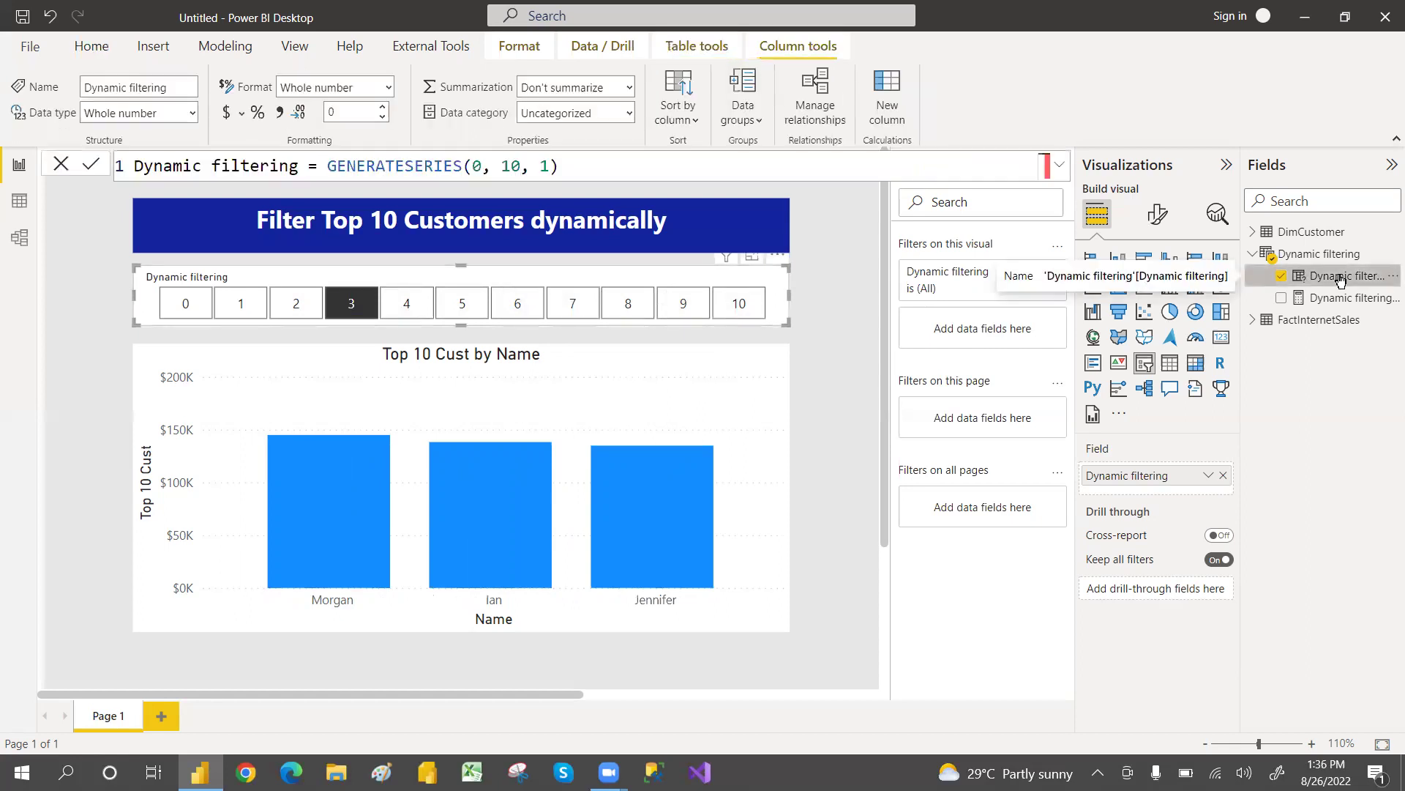
pyautogui.click(553, 164)
pyautogui.press('BackSpace')
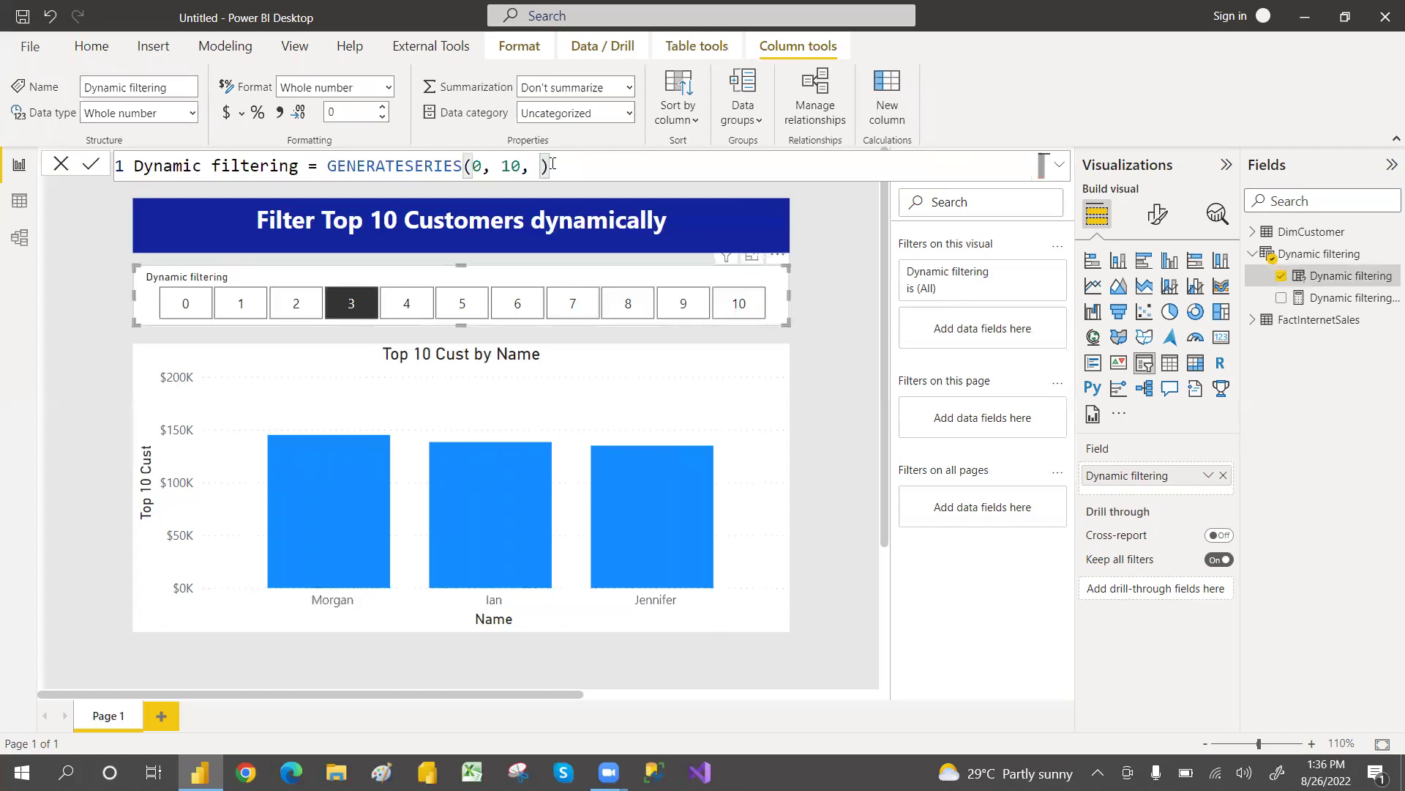
pyautogui.write('3')
pyautogui.press('Return')
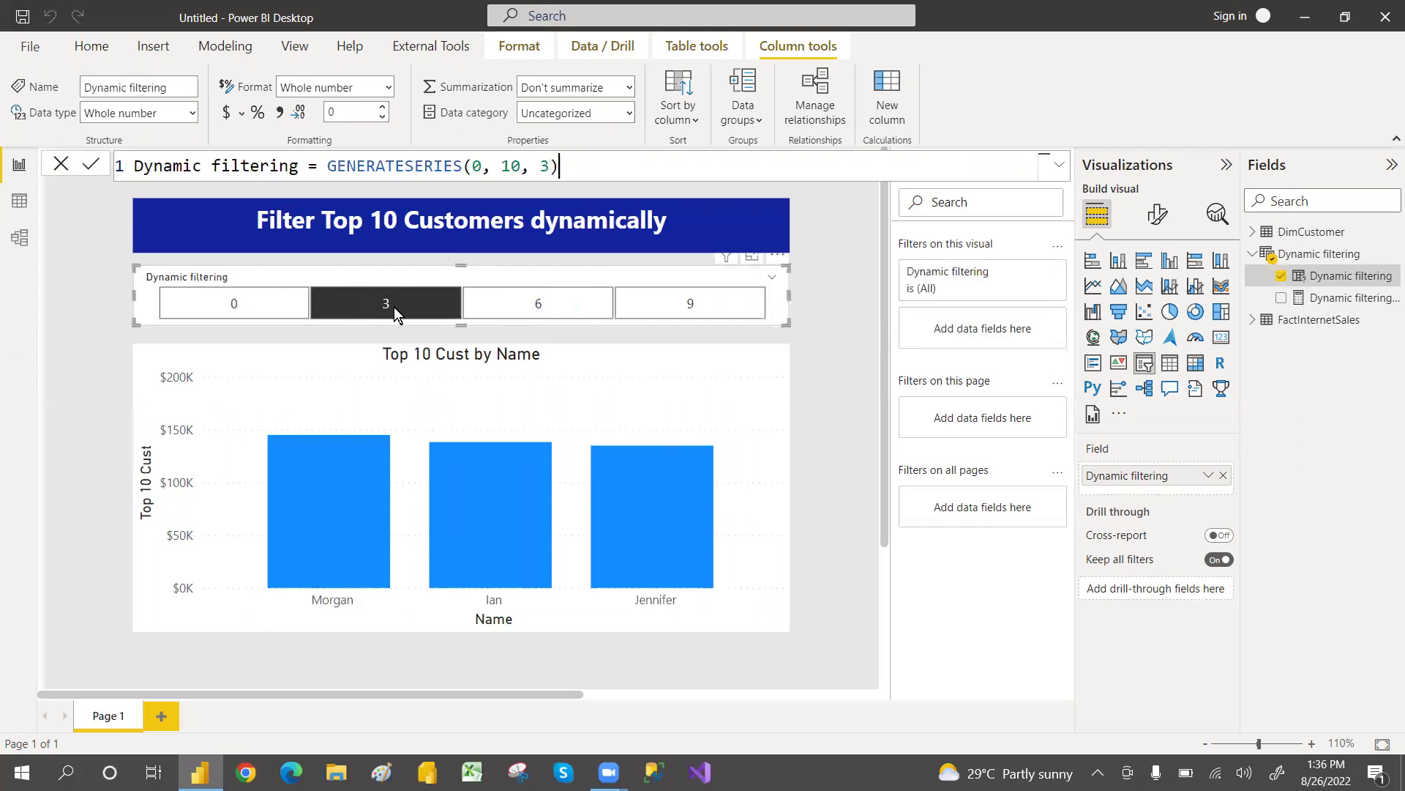
pyautogui.click(558, 304)
pyautogui.click(675, 297)
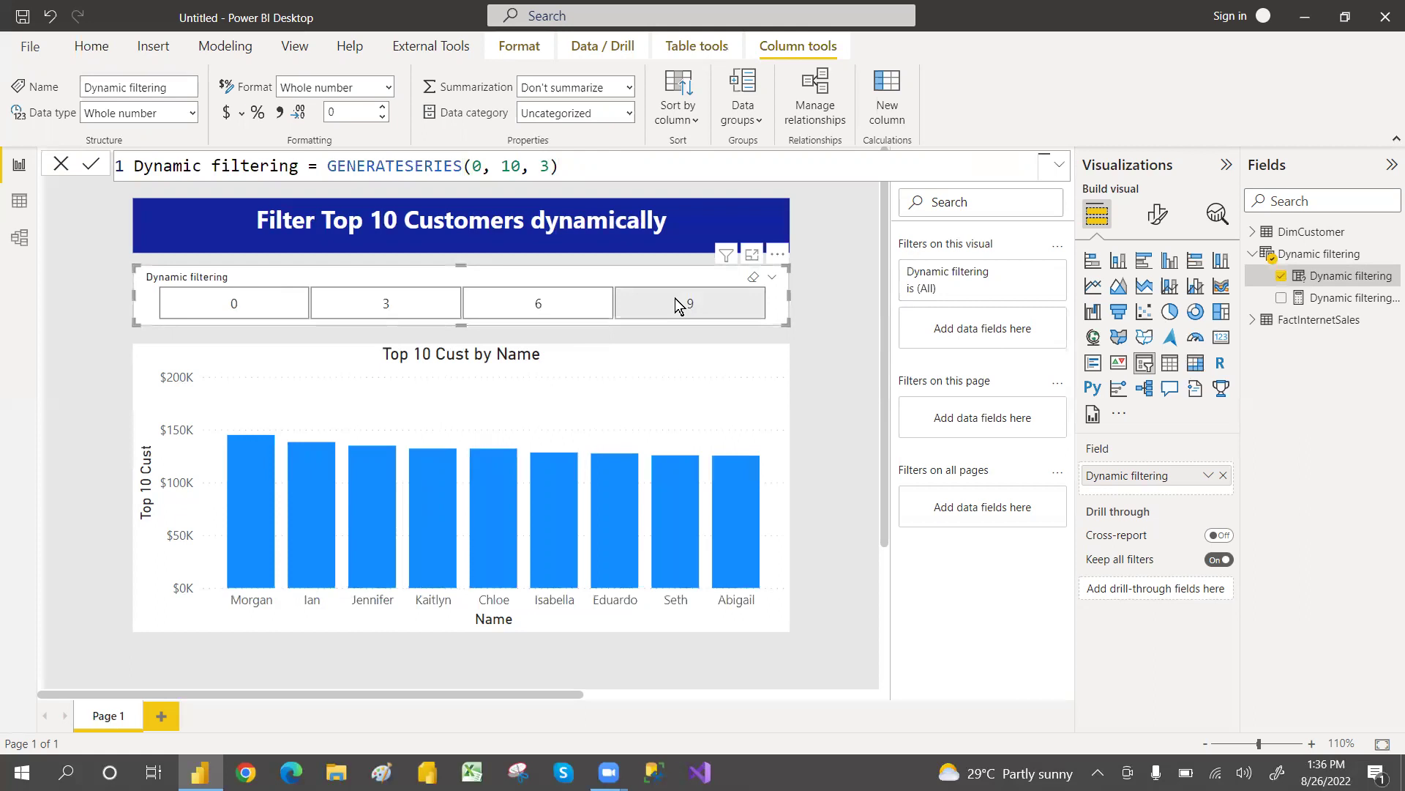
# Set the Dynamic filtering series increment to 2 and test the slicer with 2, 6 and 8.
pyautogui.click(550, 167)
pyautogui.press('BackSpace')
pyautogui.write('2')
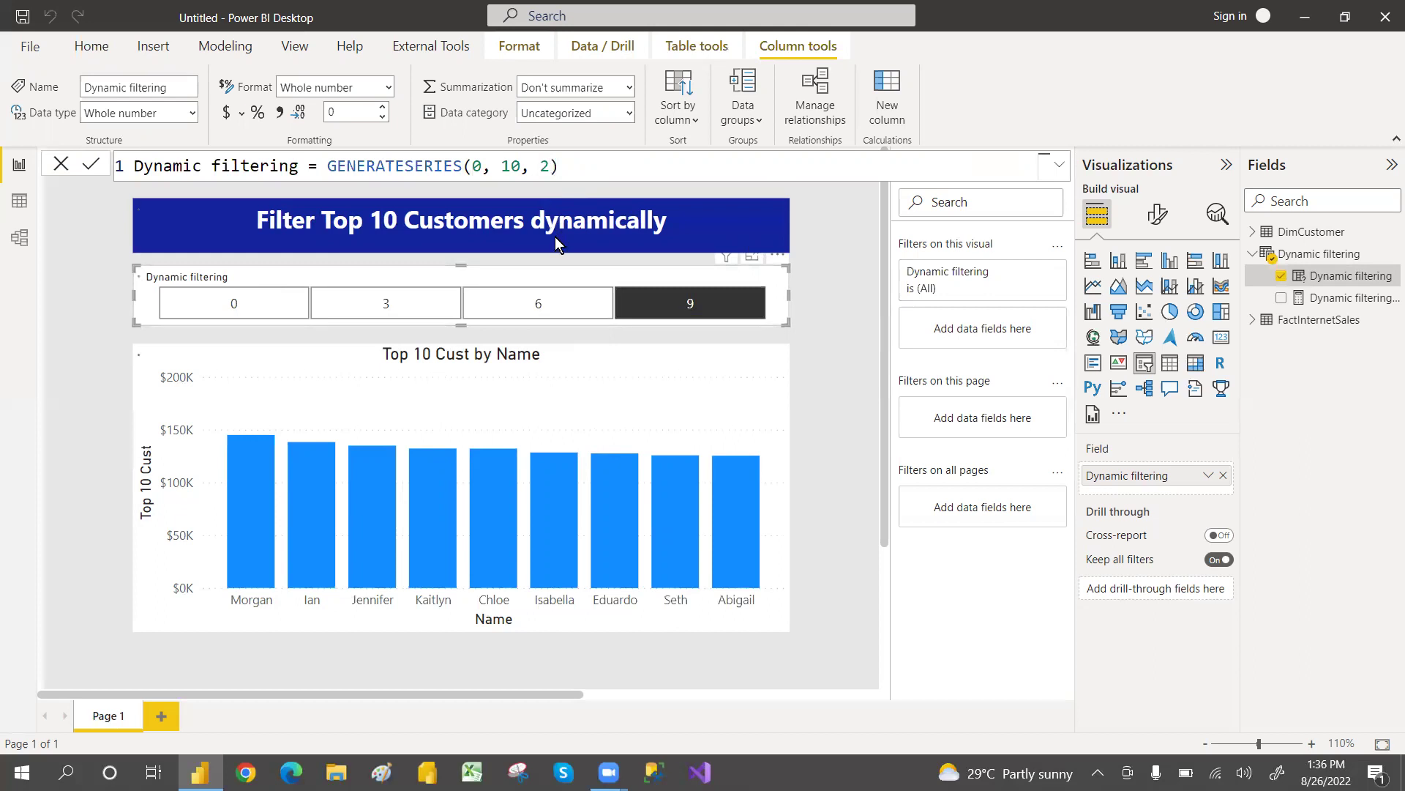
pyautogui.press('Return')
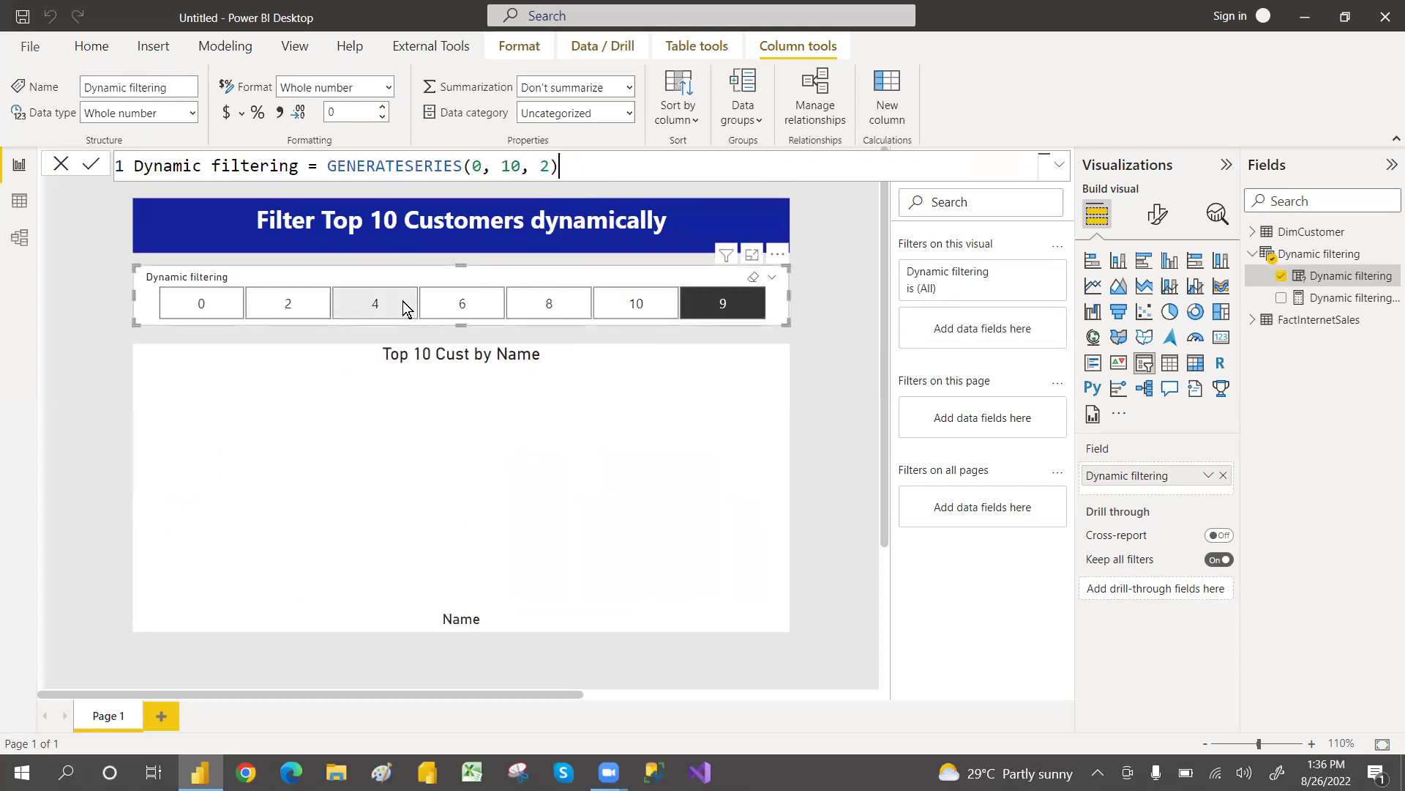
pyautogui.click(295, 306)
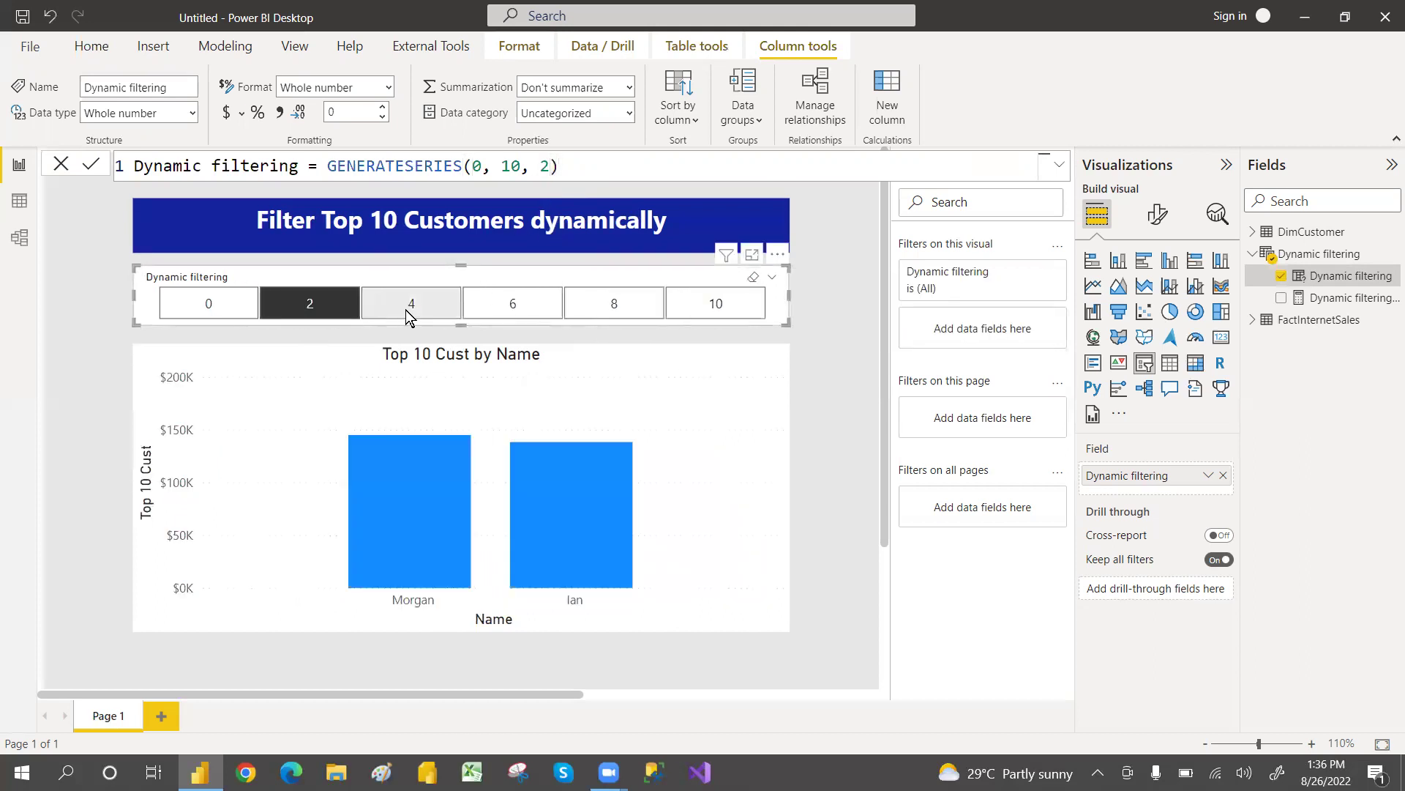
pyautogui.click(502, 305)
pyautogui.click(611, 310)
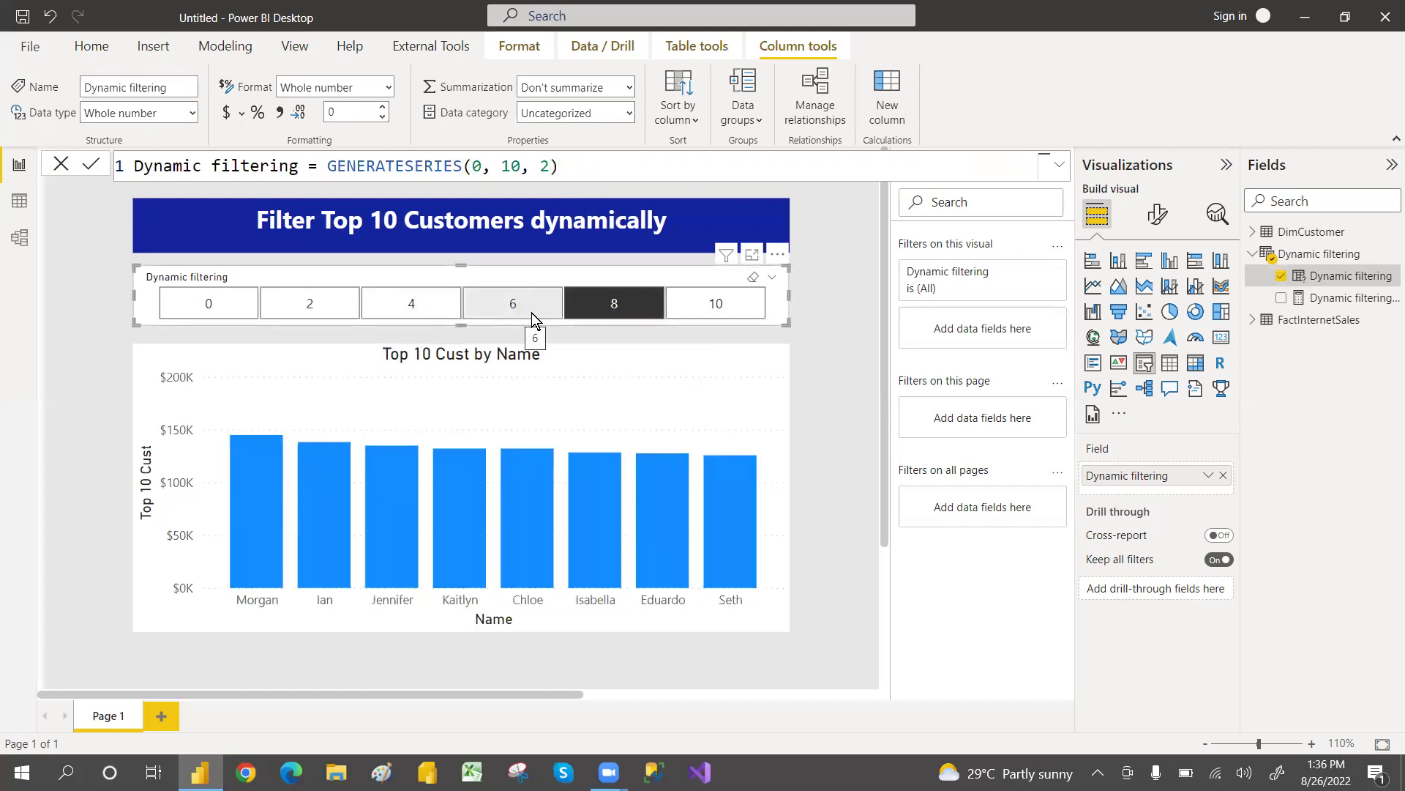
# Set the Dynamic filtering formula back to GENERATESERIES(0, 10, 1).
pyautogui.click(553, 167)
pyautogui.press('BackSpace')
pyautogui.write('1')
pyautogui.click(614, 257)
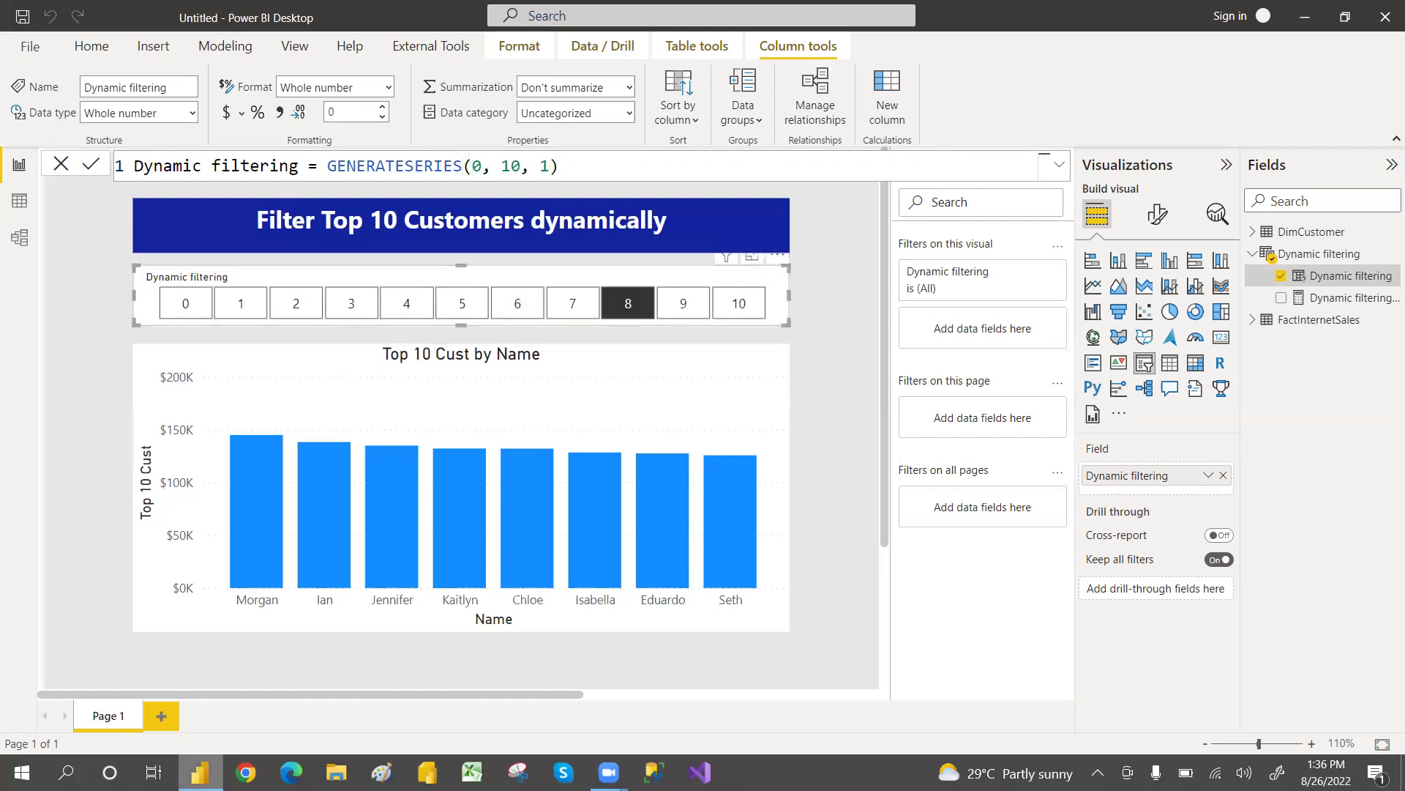
# Open a new, blank Power BI Desktop report window and dismiss its start screen.
pyautogui.rightClick(199, 765)
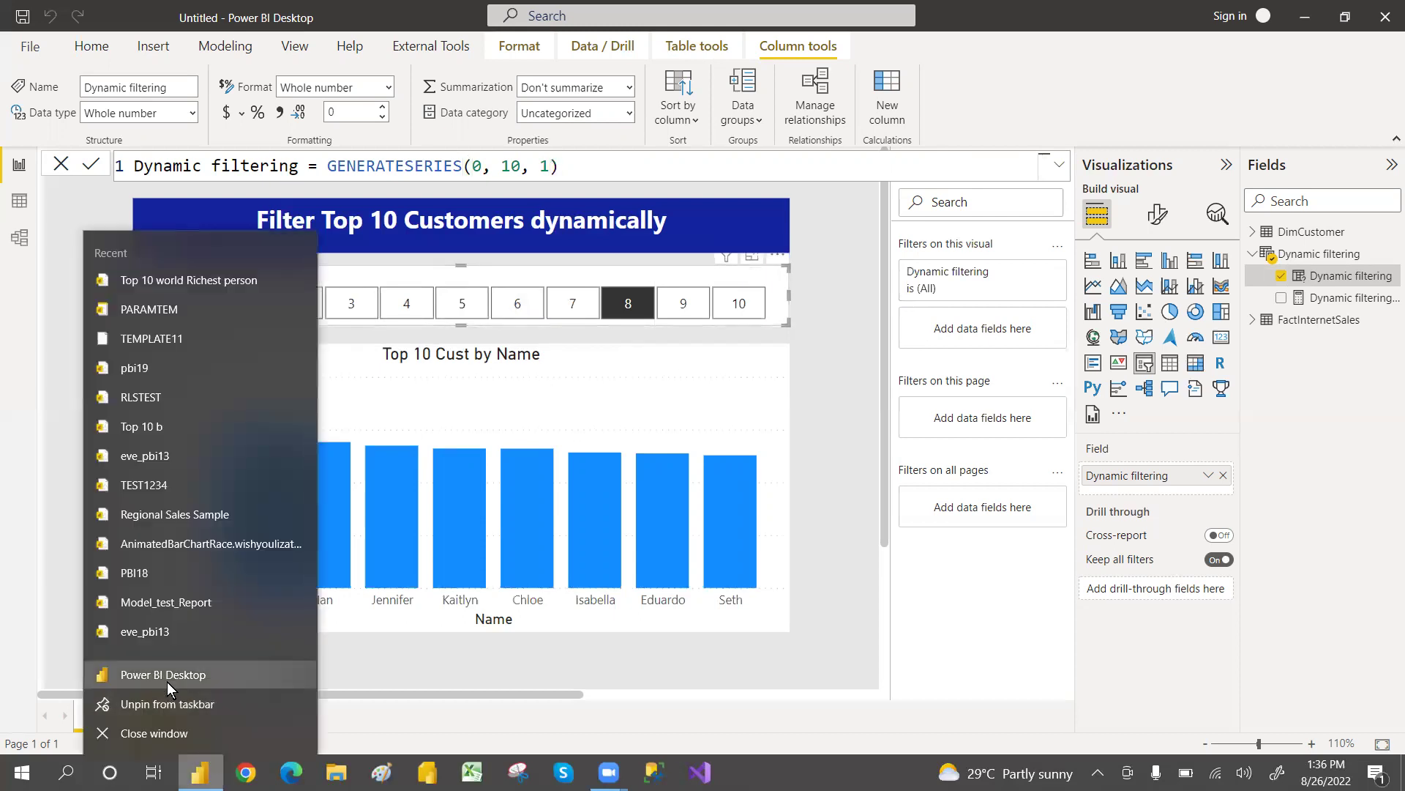
pyautogui.click(167, 682)
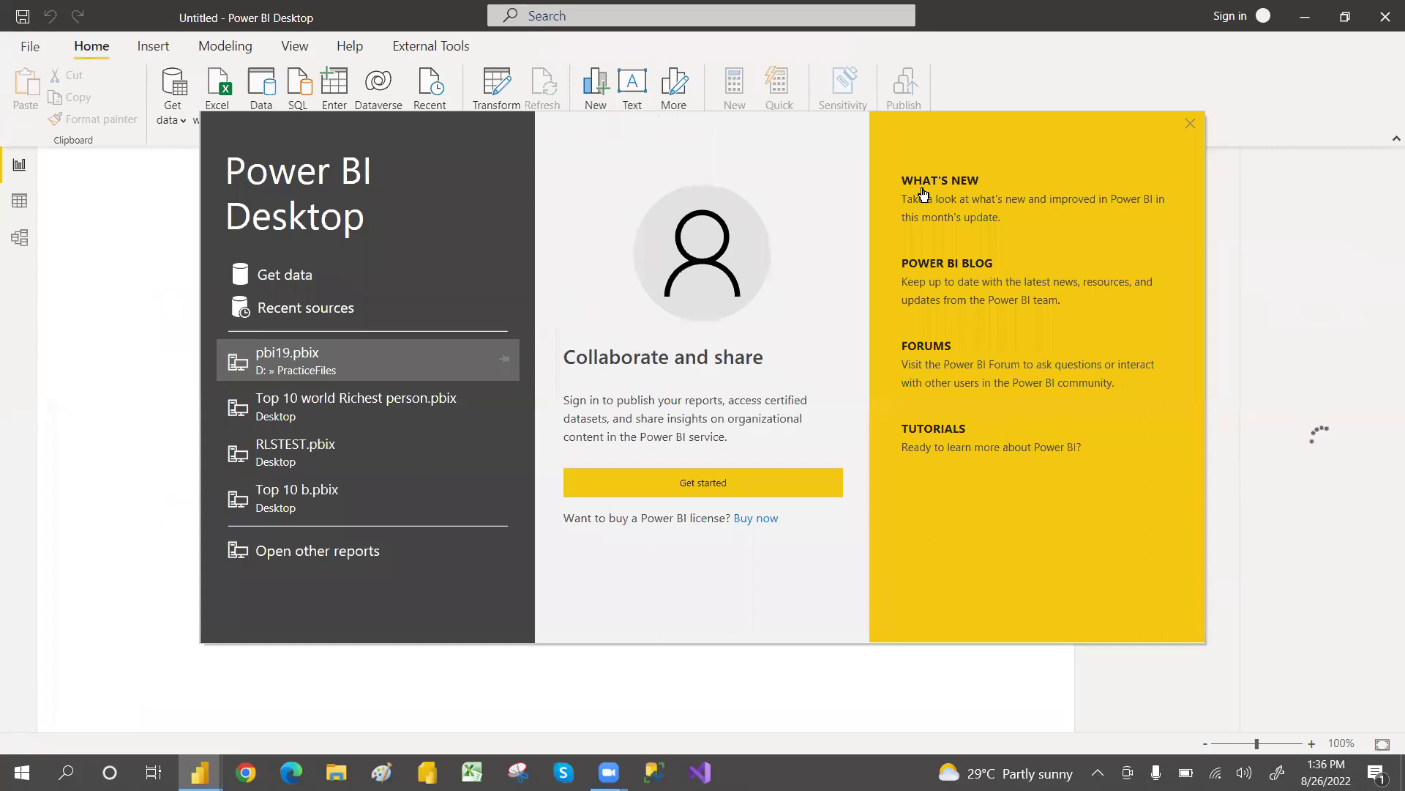
pyautogui.click(1188, 122)
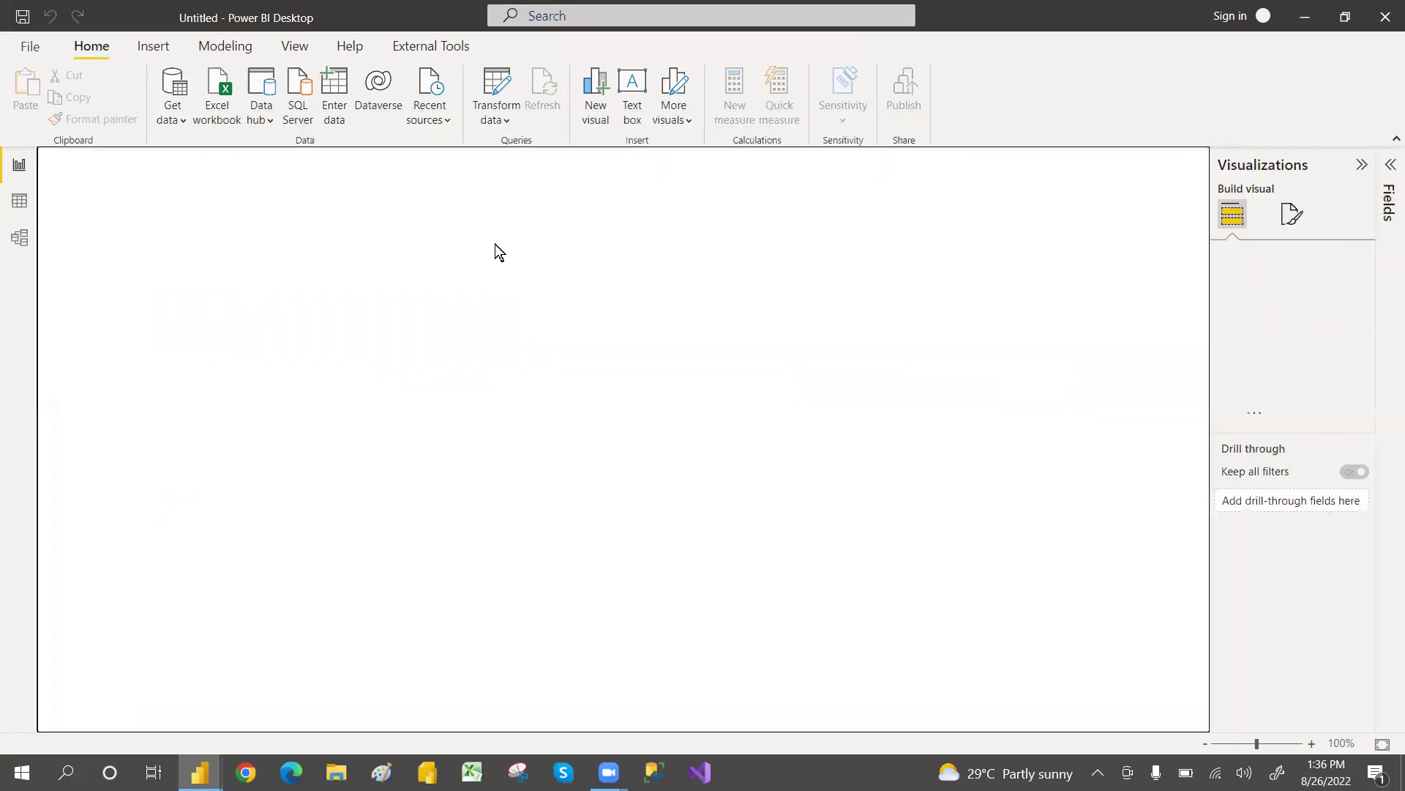
# Connect to the local SQL Server as a data source, using "." as the server name.
pyautogui.click(182, 125)
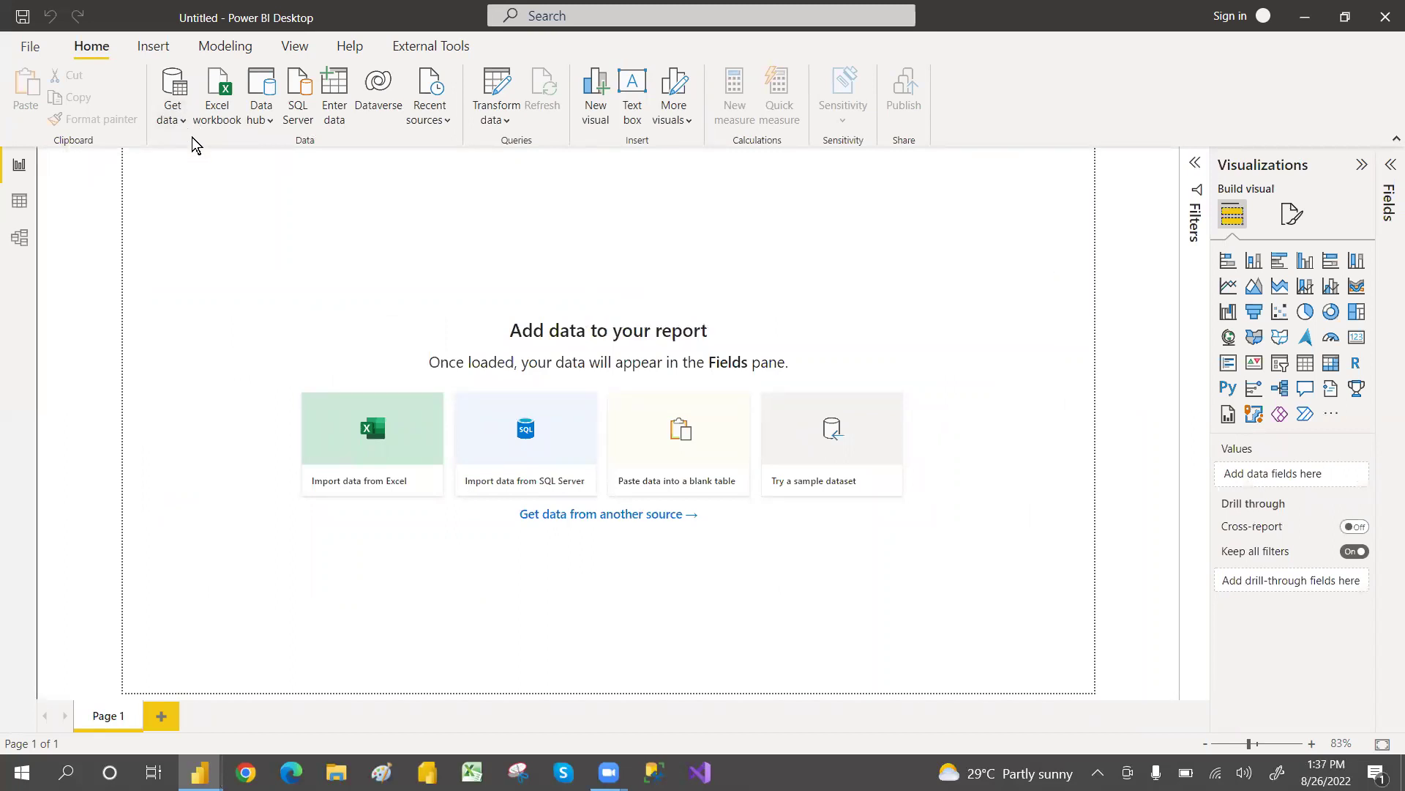
pyautogui.click(182, 125)
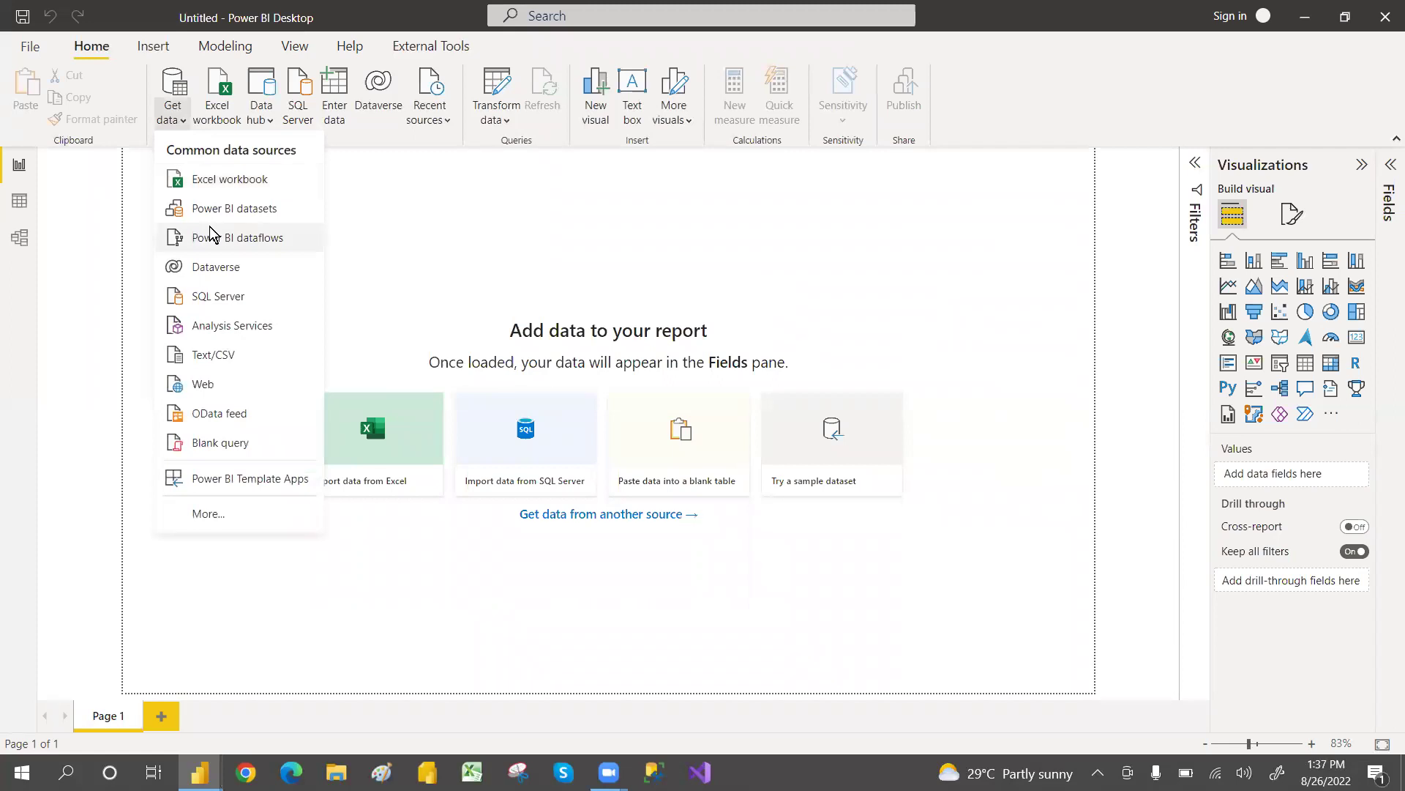
pyautogui.click(221, 298)
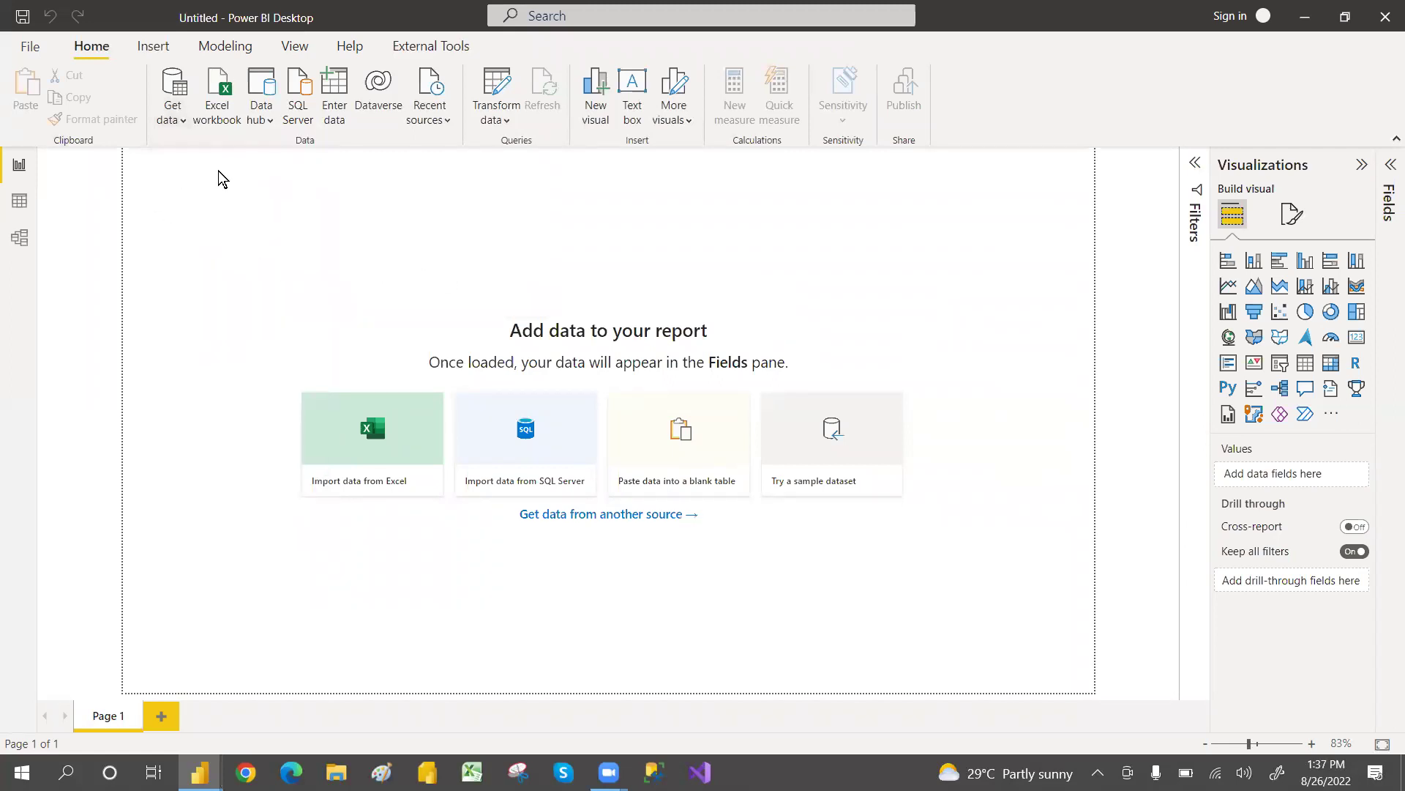
pyautogui.click(429, 308)
pyautogui.write('.')
pyautogui.click(901, 492)
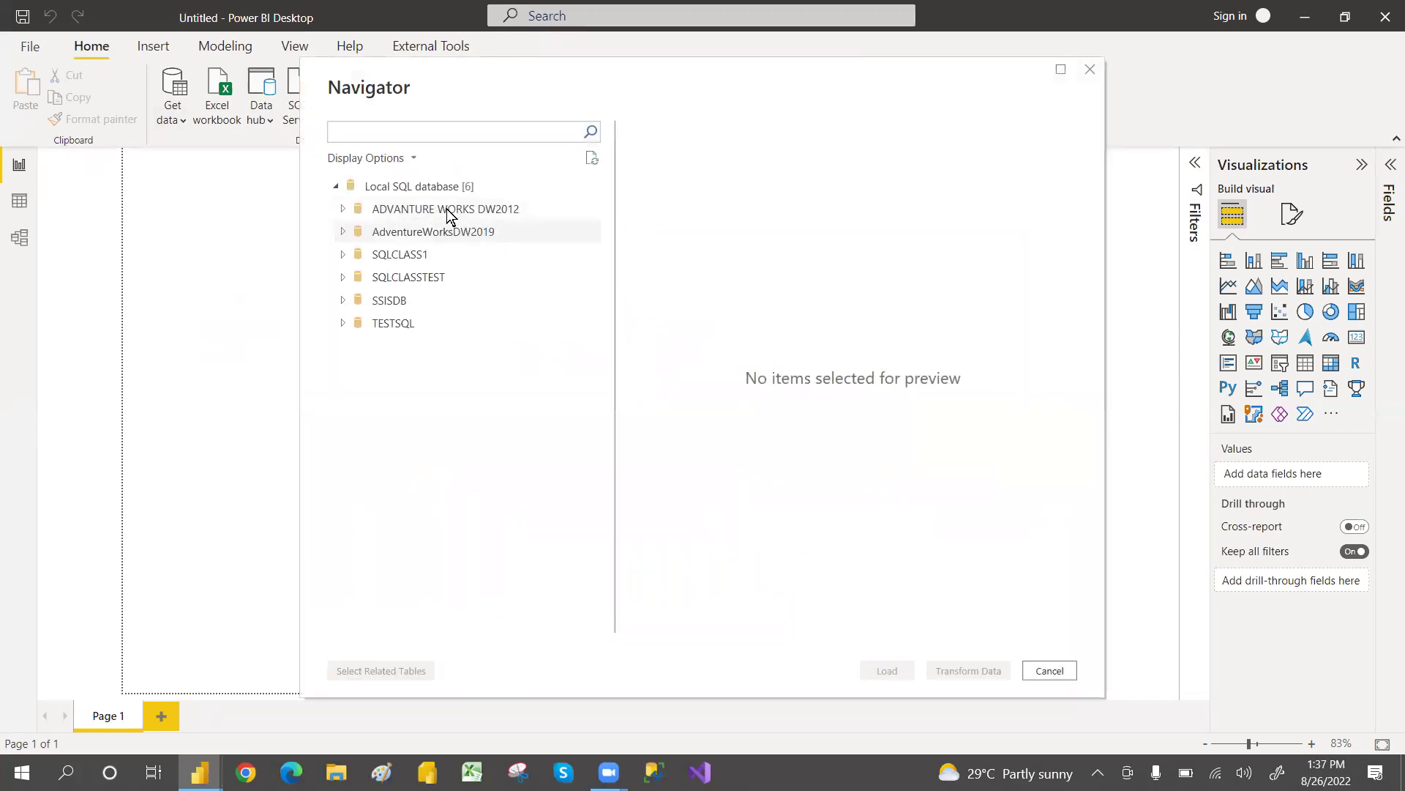
# Expand the AdventureWorksDW2019 database, search for "custom" and select the DimCustomer table.
pyautogui.click(345, 235)
pyautogui.click(406, 137)
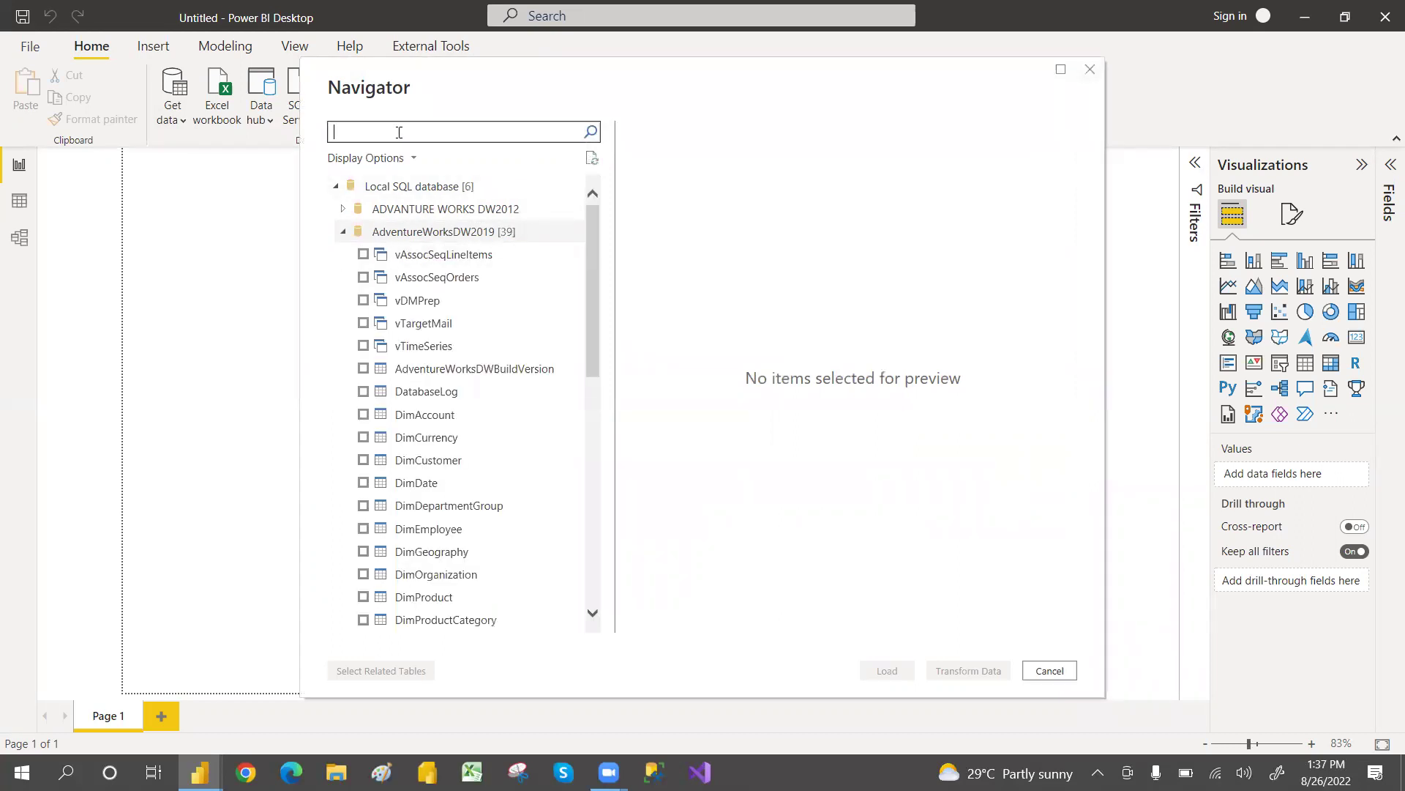
pyautogui.write('custom')
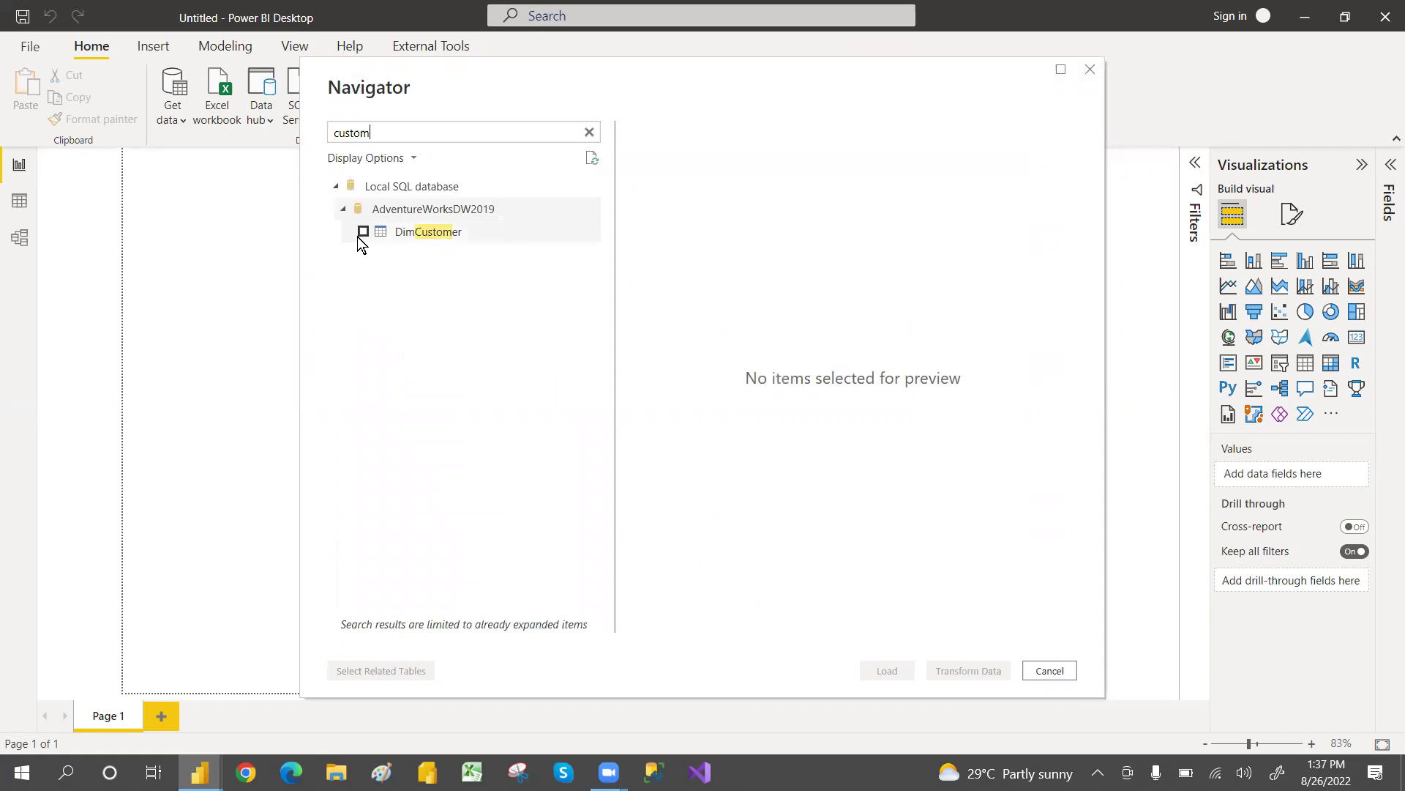
pyautogui.click(363, 231)
# Search for "factinter", select the FactInternetSales table and load it together with DimCustomer.
pyautogui.click(401, 133)
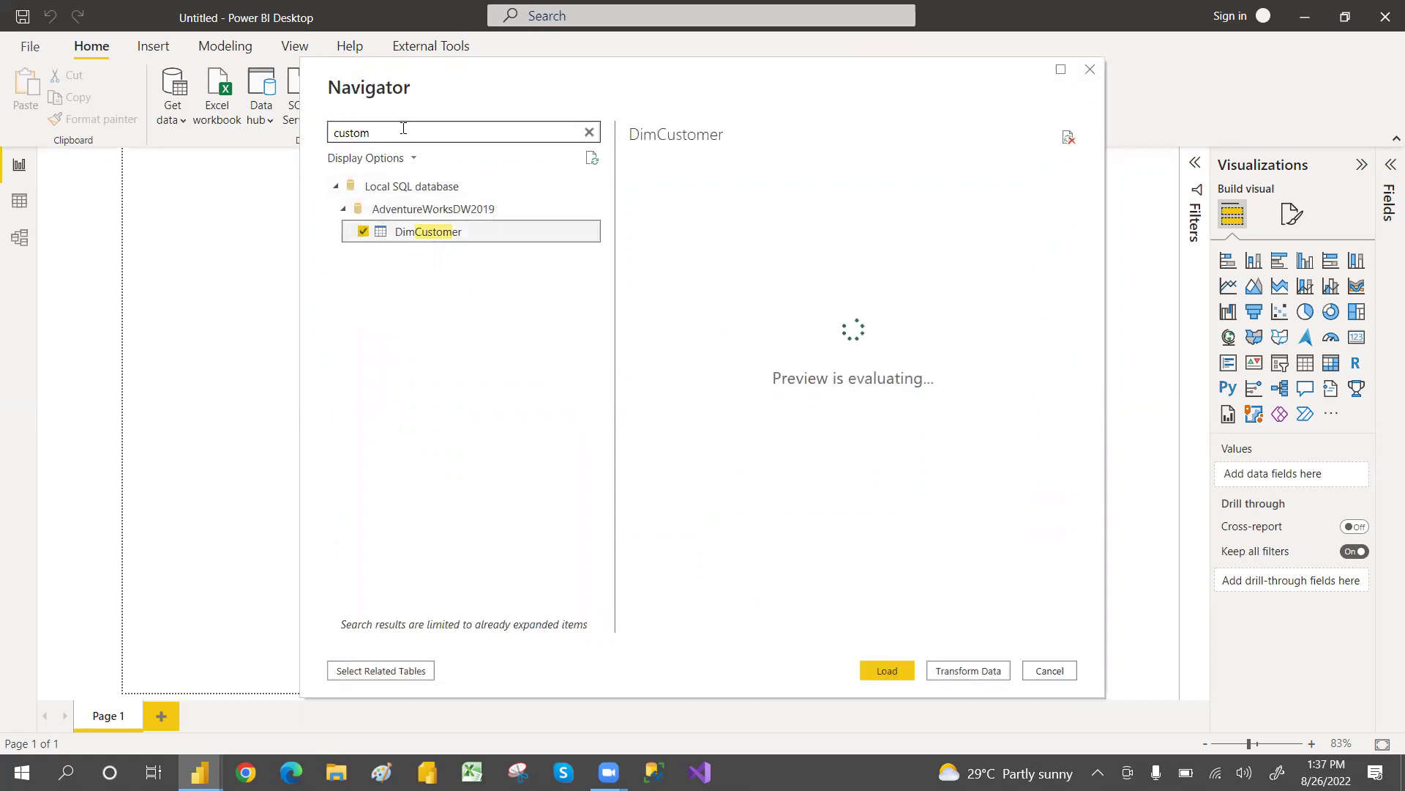
pyautogui.press('BackSpace')
pyautogui.press('BackSpace')
pyautogui.press('BackSpace')
pyautogui.press('BackSpace')
pyautogui.press('BackSpace')
pyautogui.press('BackSpace')
pyautogui.write('factinters')
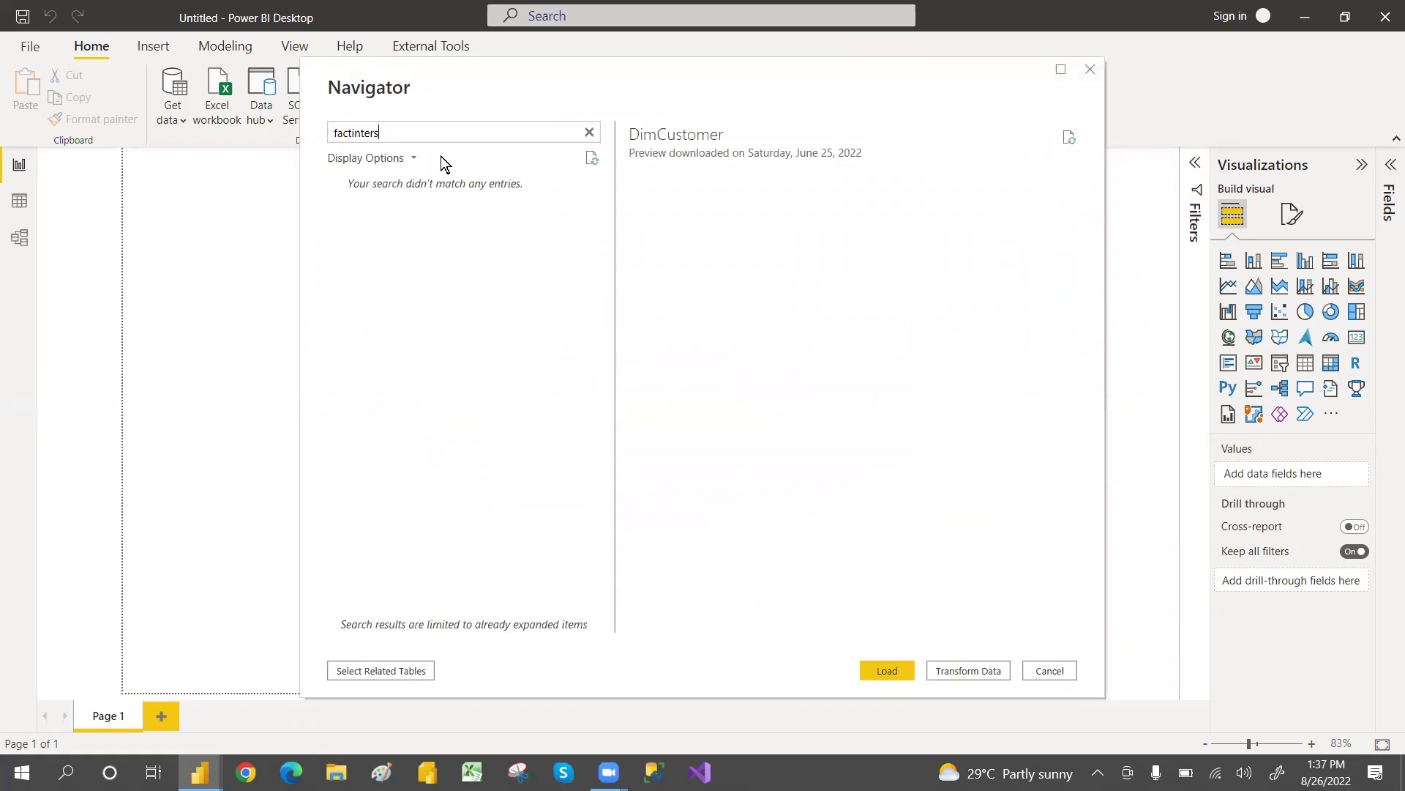
pyautogui.press('BackSpace')
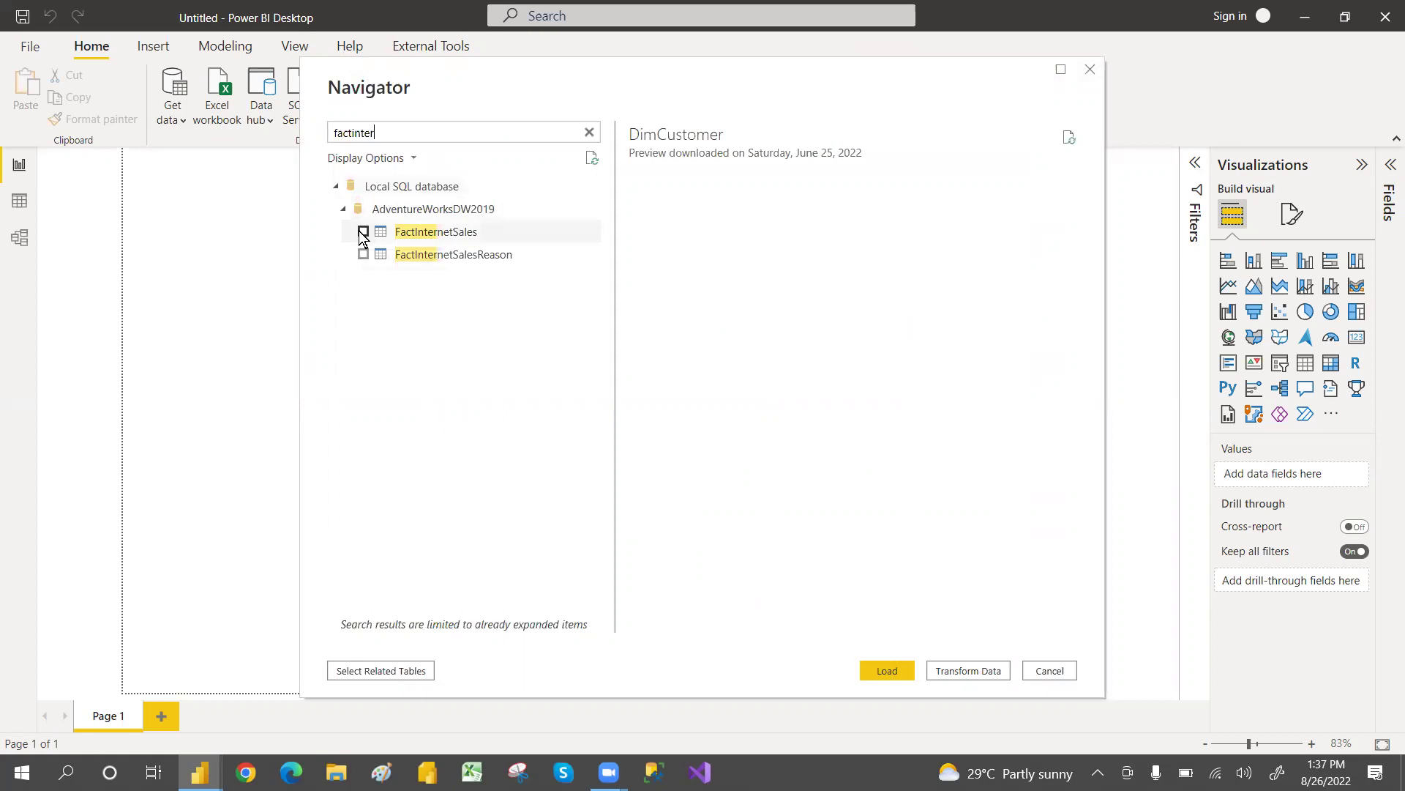
pyautogui.click(361, 232)
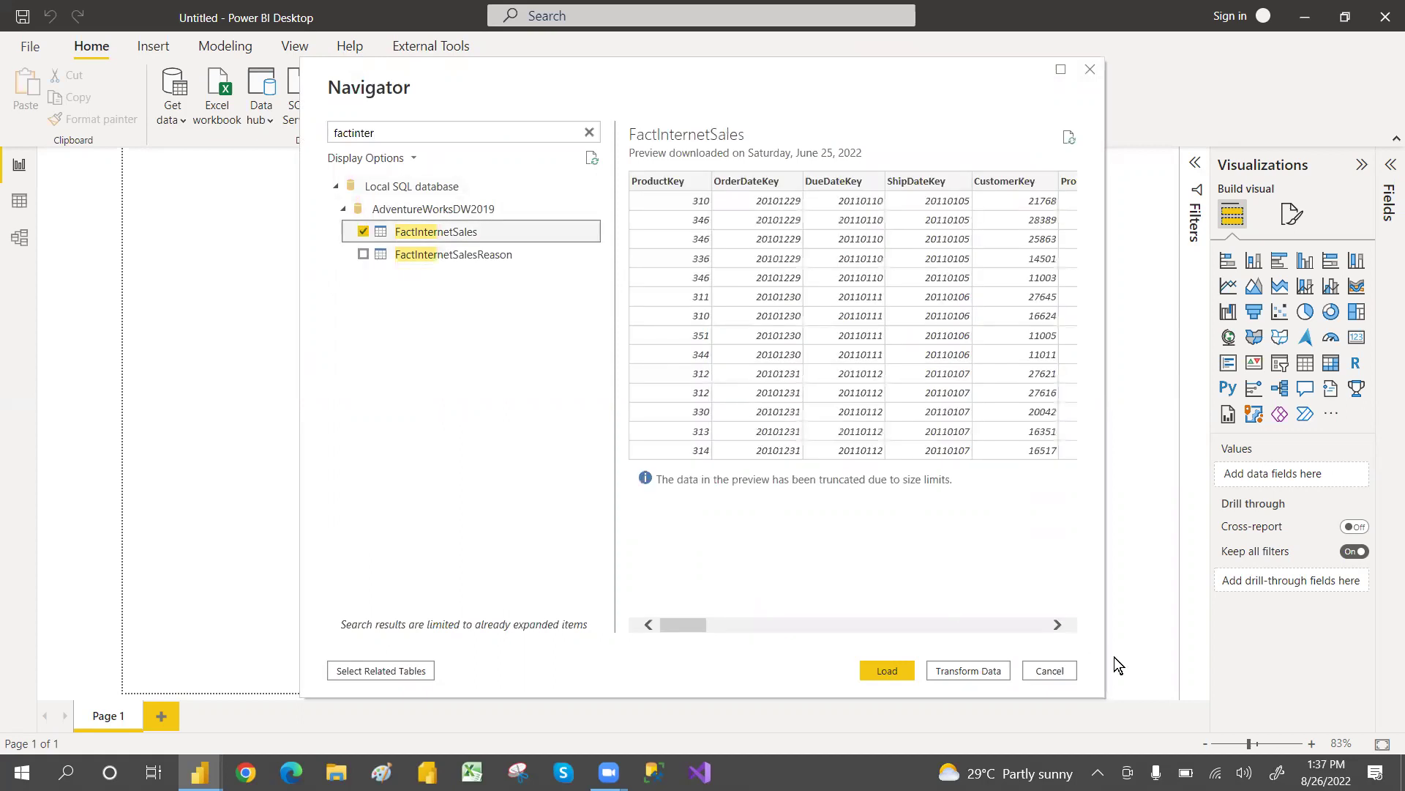
pyautogui.click(888, 671)
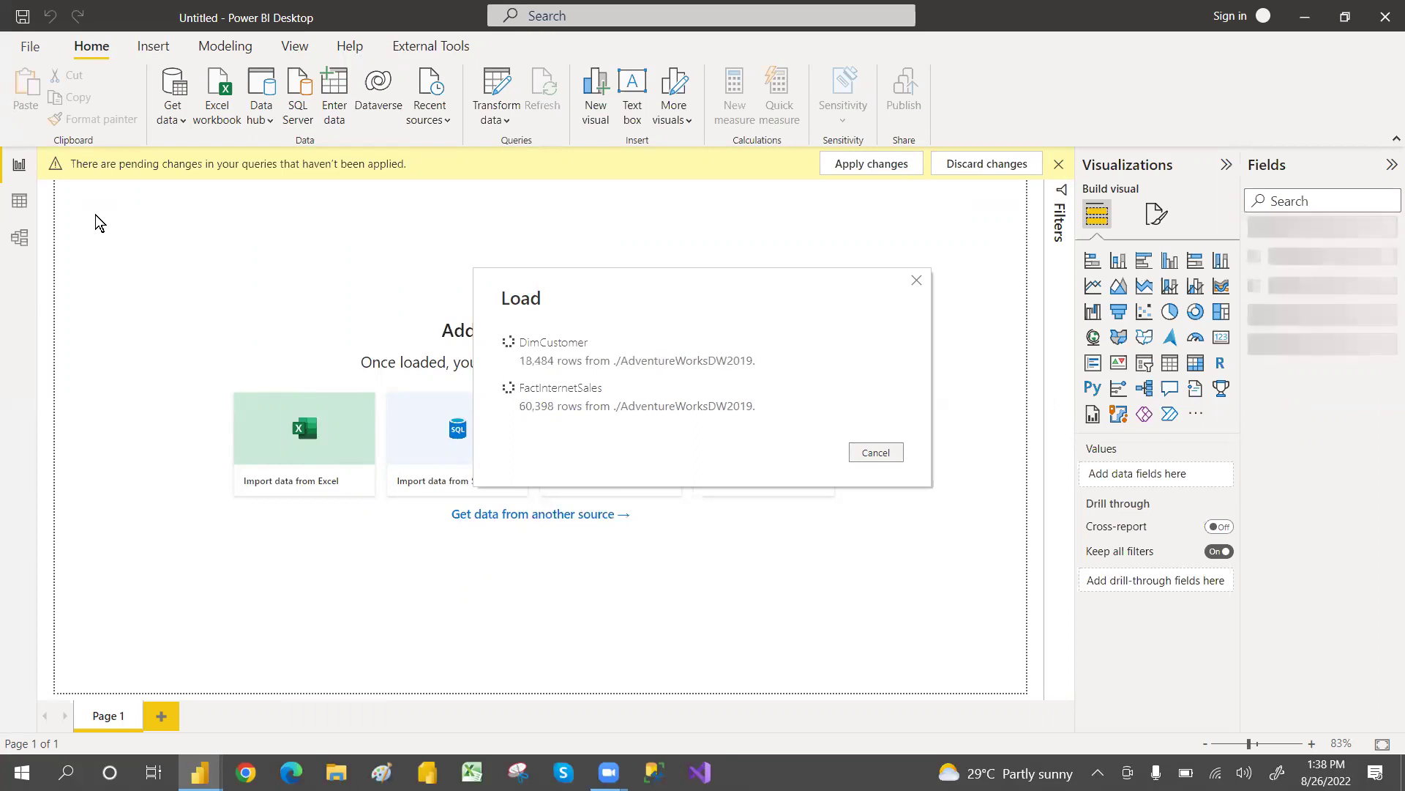
# Arrange the FactInternetSales table beside DimCustomer in the model view to inspect their relationship, and return to the report view.
pyautogui.click(18, 244)
pyautogui.moveTo(558, 493); pyautogui.dragTo(580, 295)
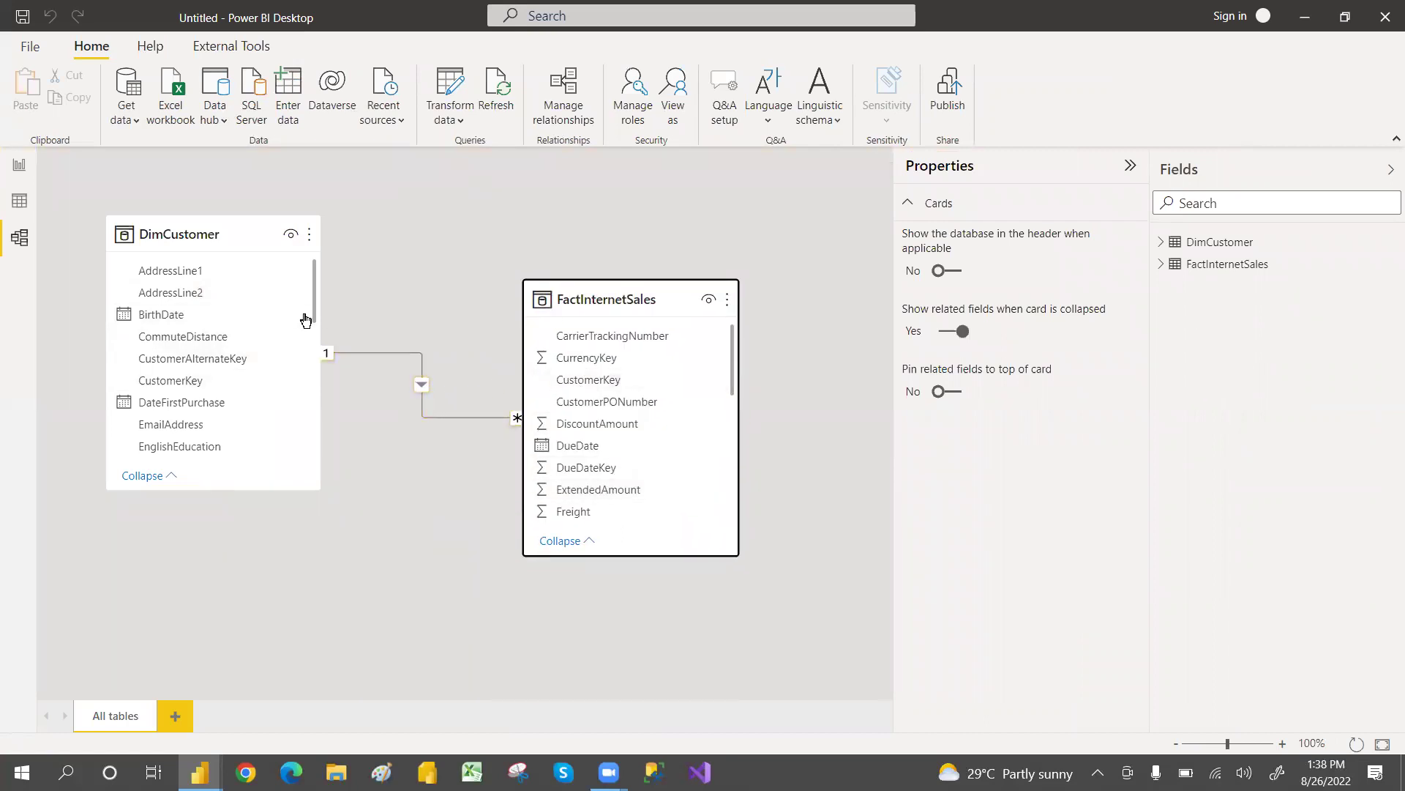
pyautogui.click(12, 169)
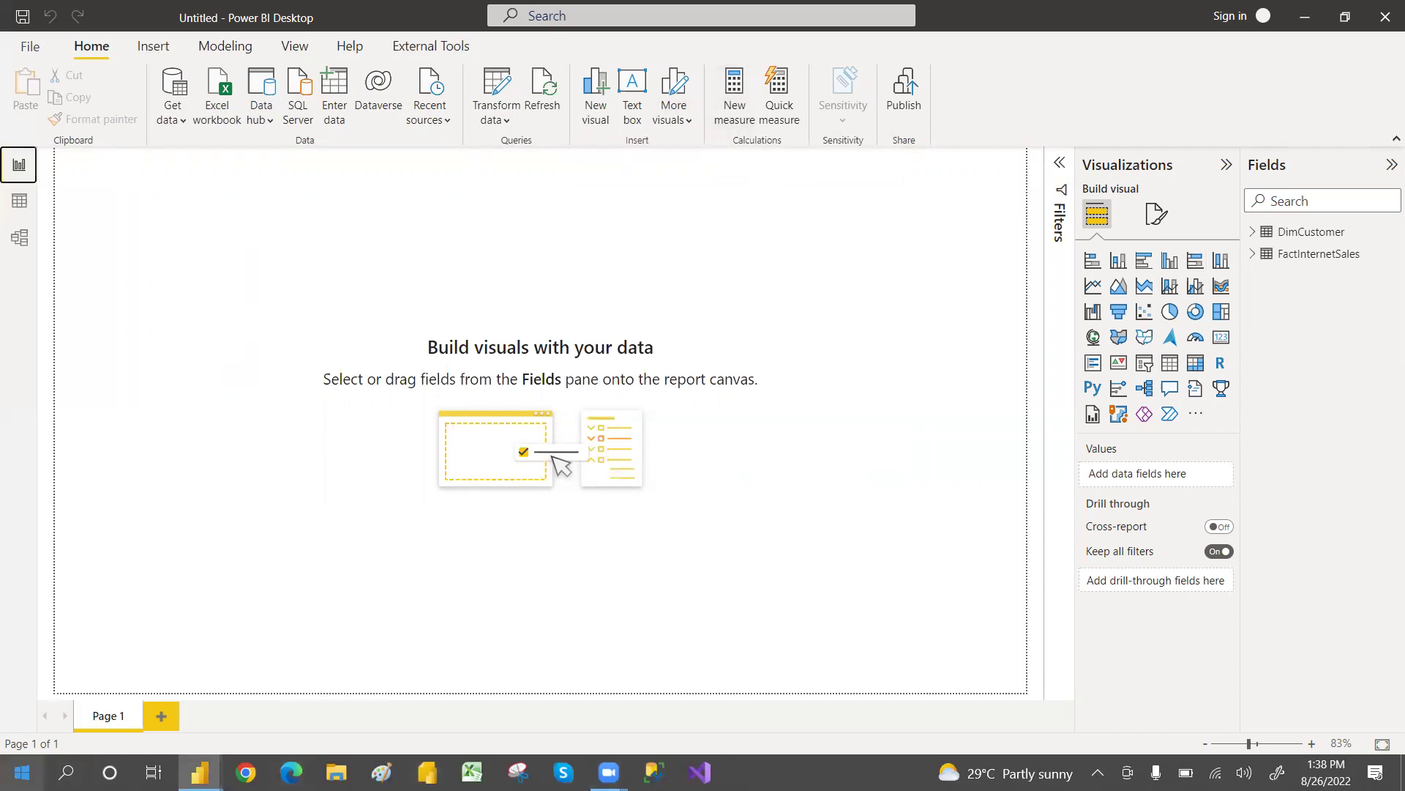
# Open Notepad, list the planned measures "total sales", "rank" and "top n cust" on separate lines, and return to Power BI Desktop.
pyautogui.click(22, 772)
pyautogui.write('ote')
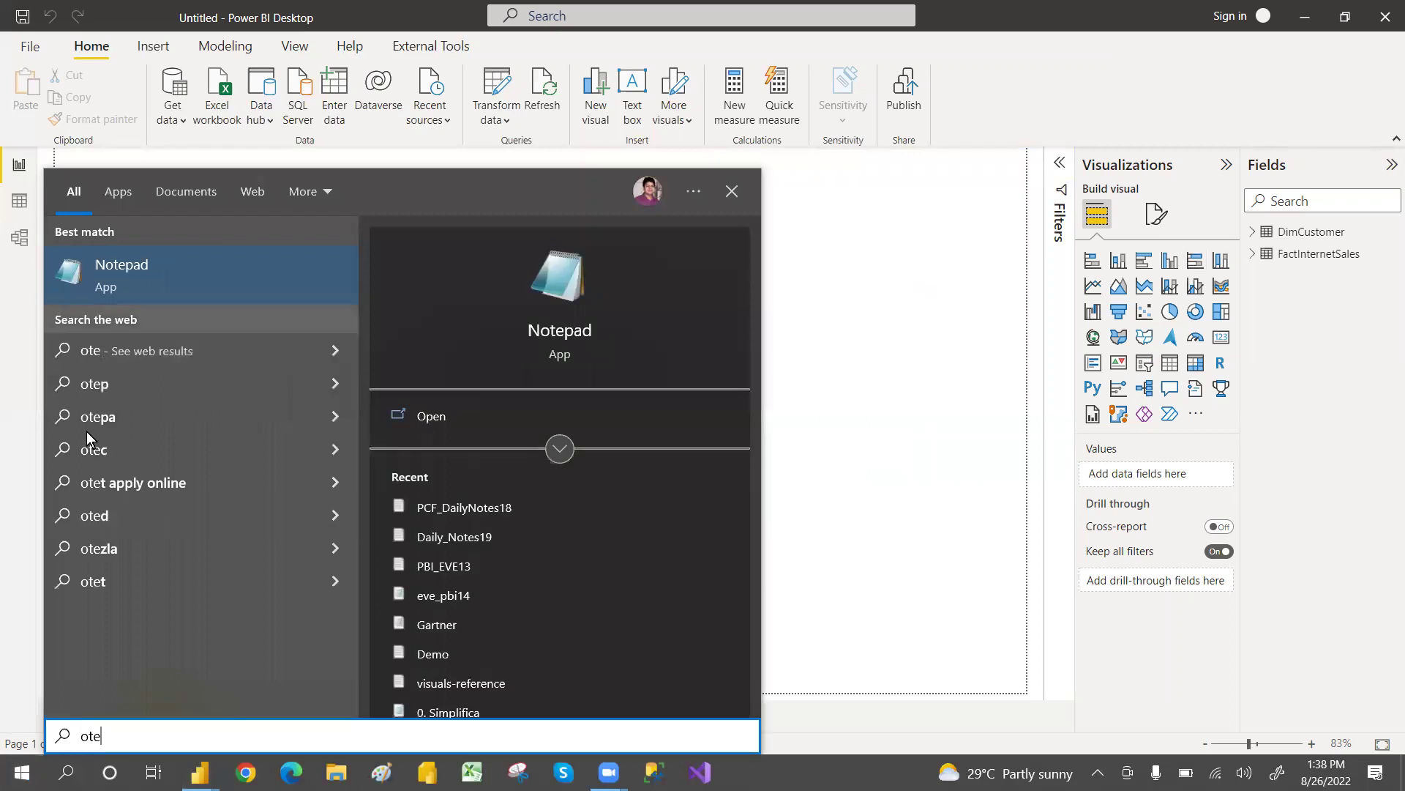
pyautogui.press('Return')
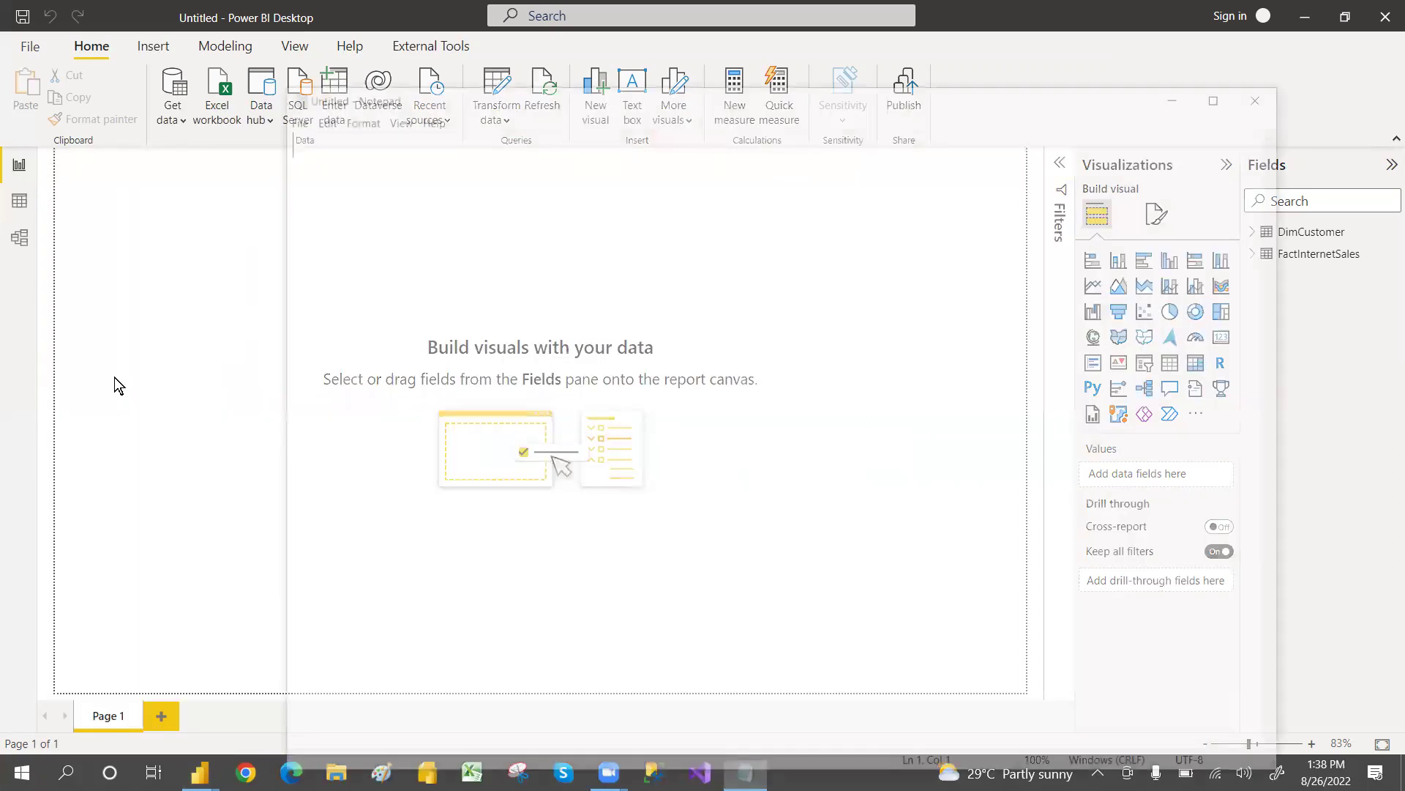
pyautogui.write('top')
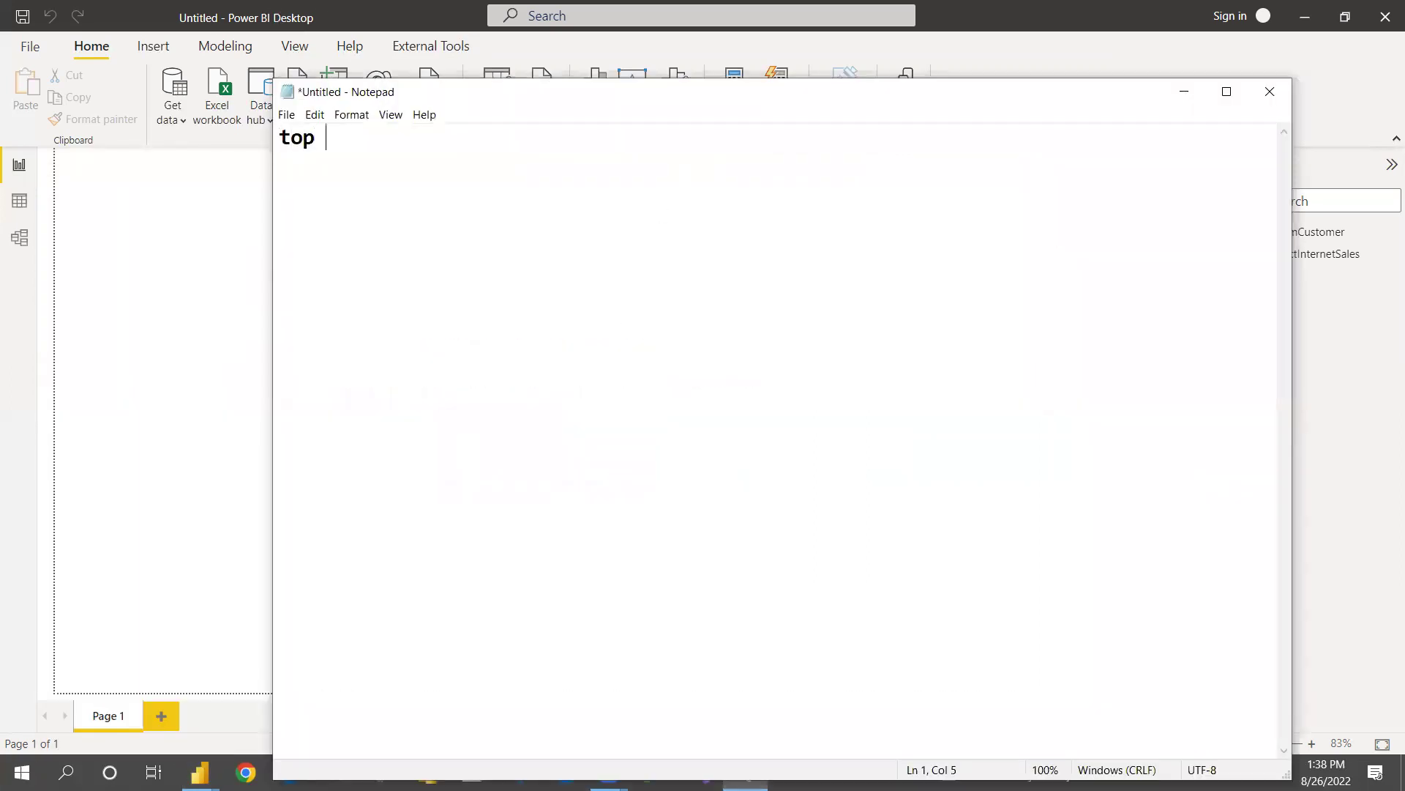
pyautogui.press('BackSpace')
pyautogui.write('tal sales')
pyautogui.press('Return')
pyautogui.write('rank')
pyautogui.press('Return')
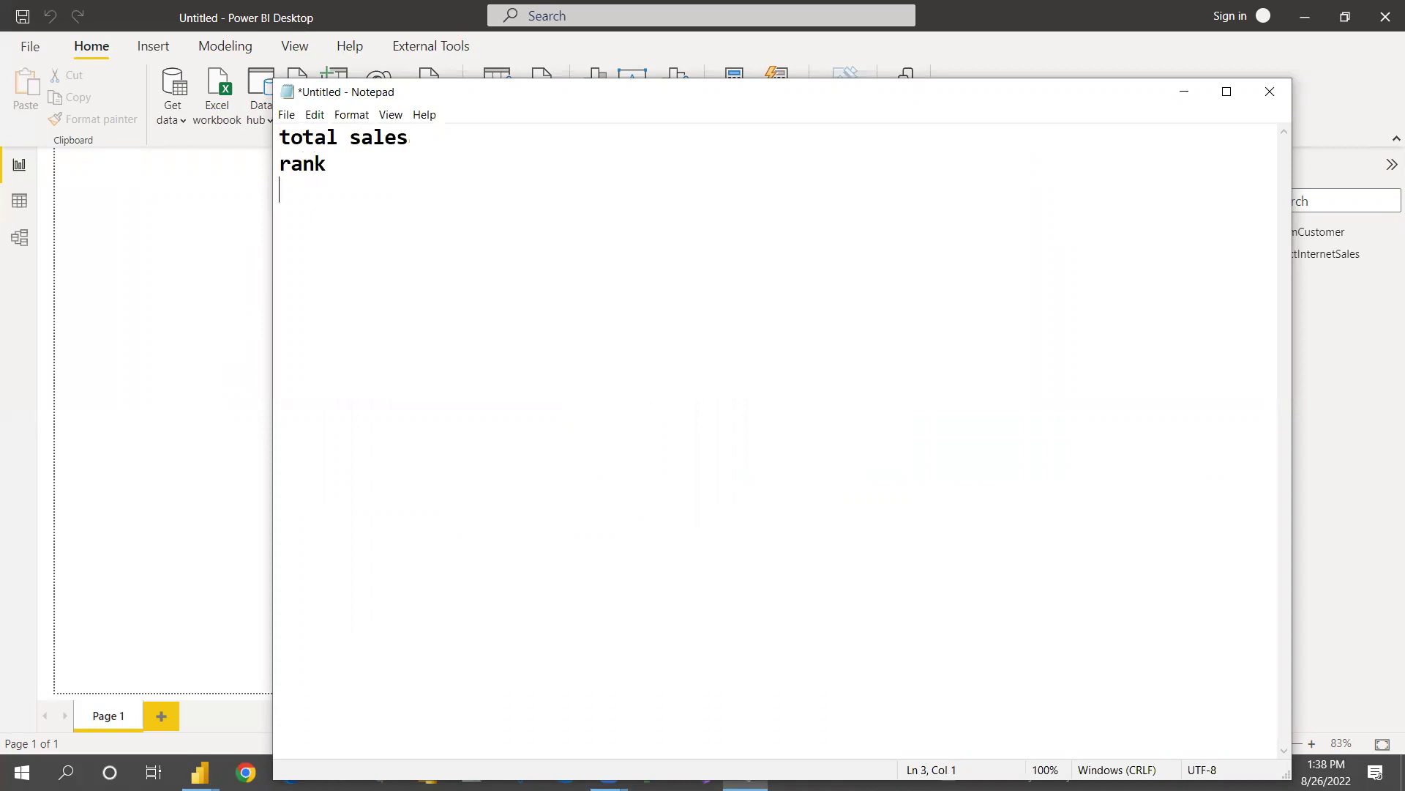
pyautogui.write('top n cust =')
pyautogui.press('BackSpace')
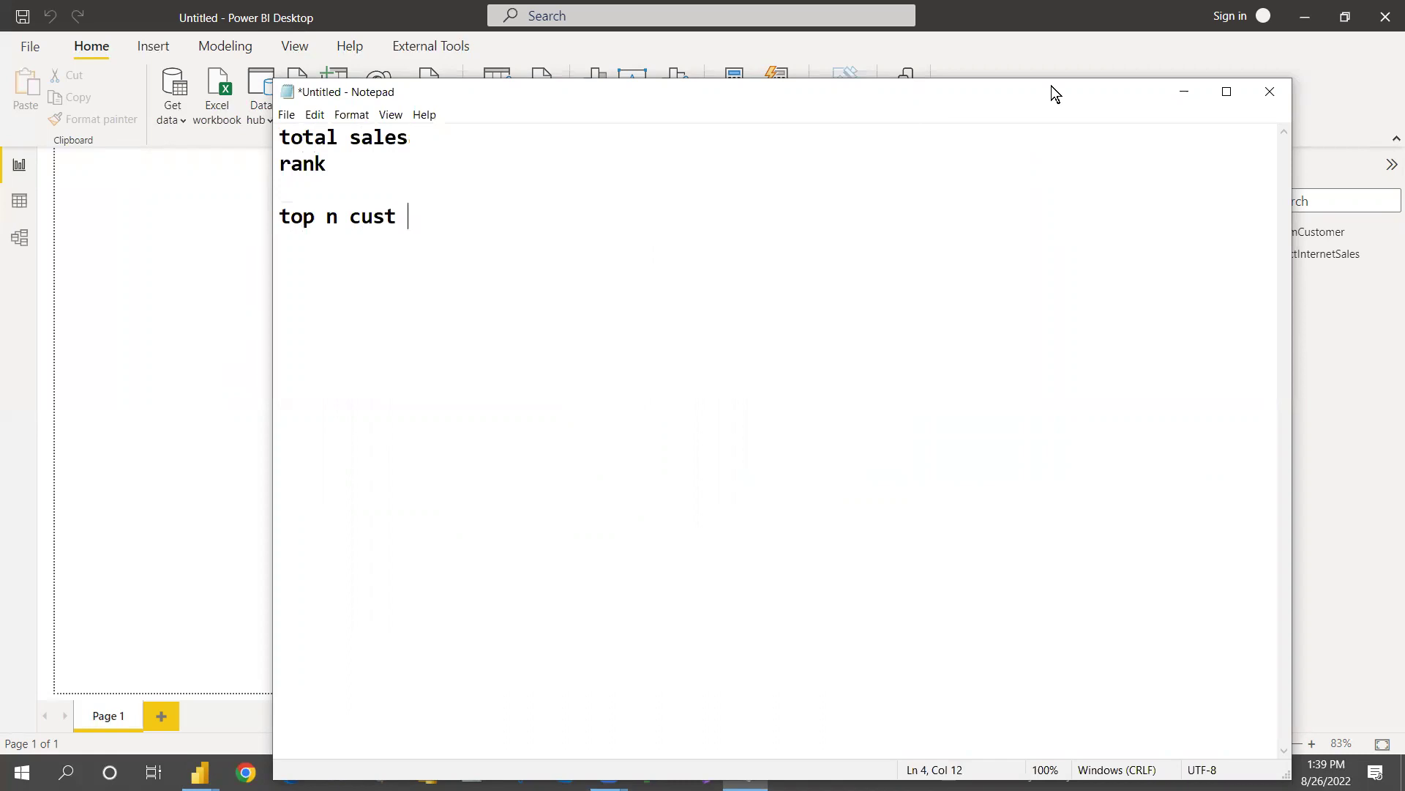
pyautogui.click(1185, 94)
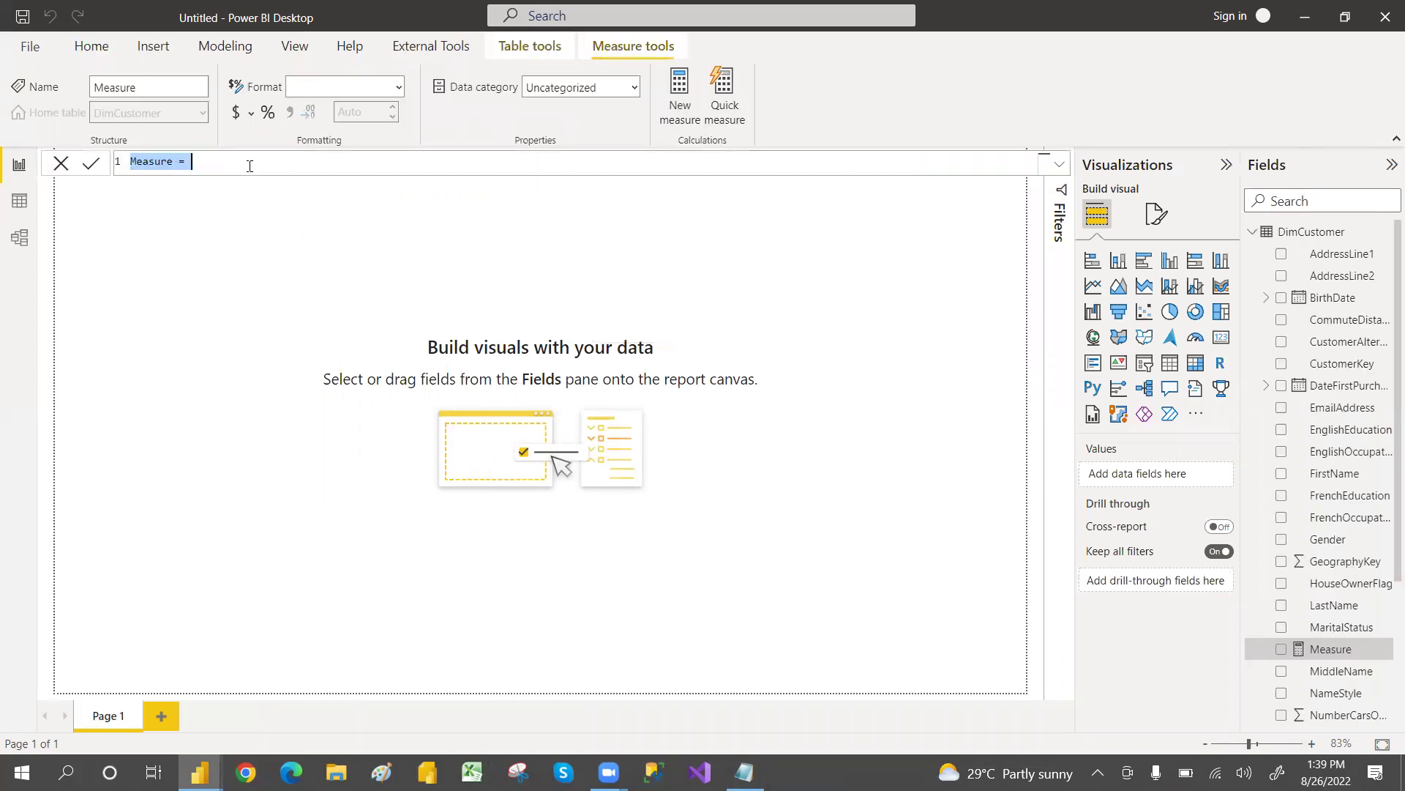
# Define a new DimCustomer measure as TOTAL SALES = SUM(FactInternetSales[SalesAmount]).
pyautogui.scroll(3, 250, 166)
pyautogui.press('BackSpace')
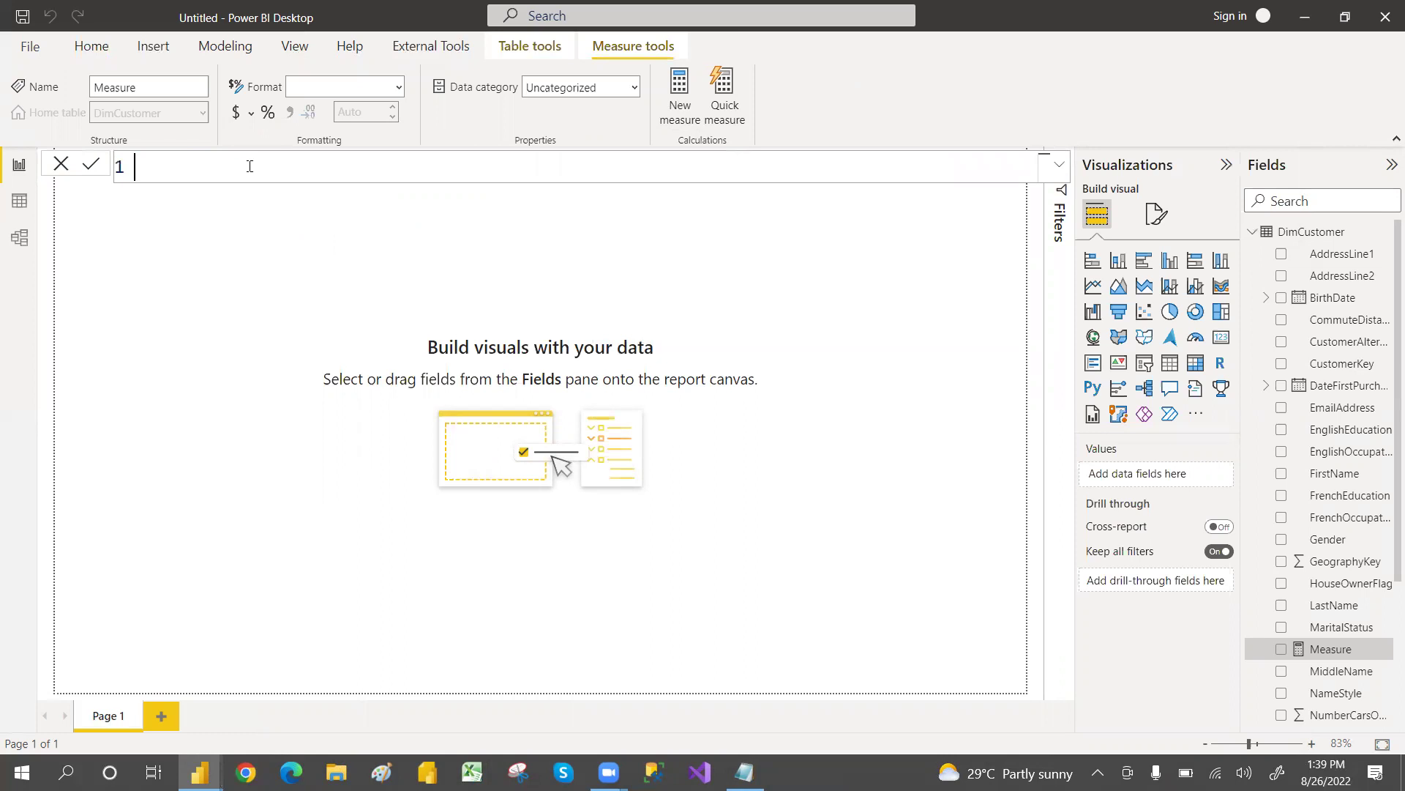
pyautogui.write('TOTAL SALES = SUM(SAL')
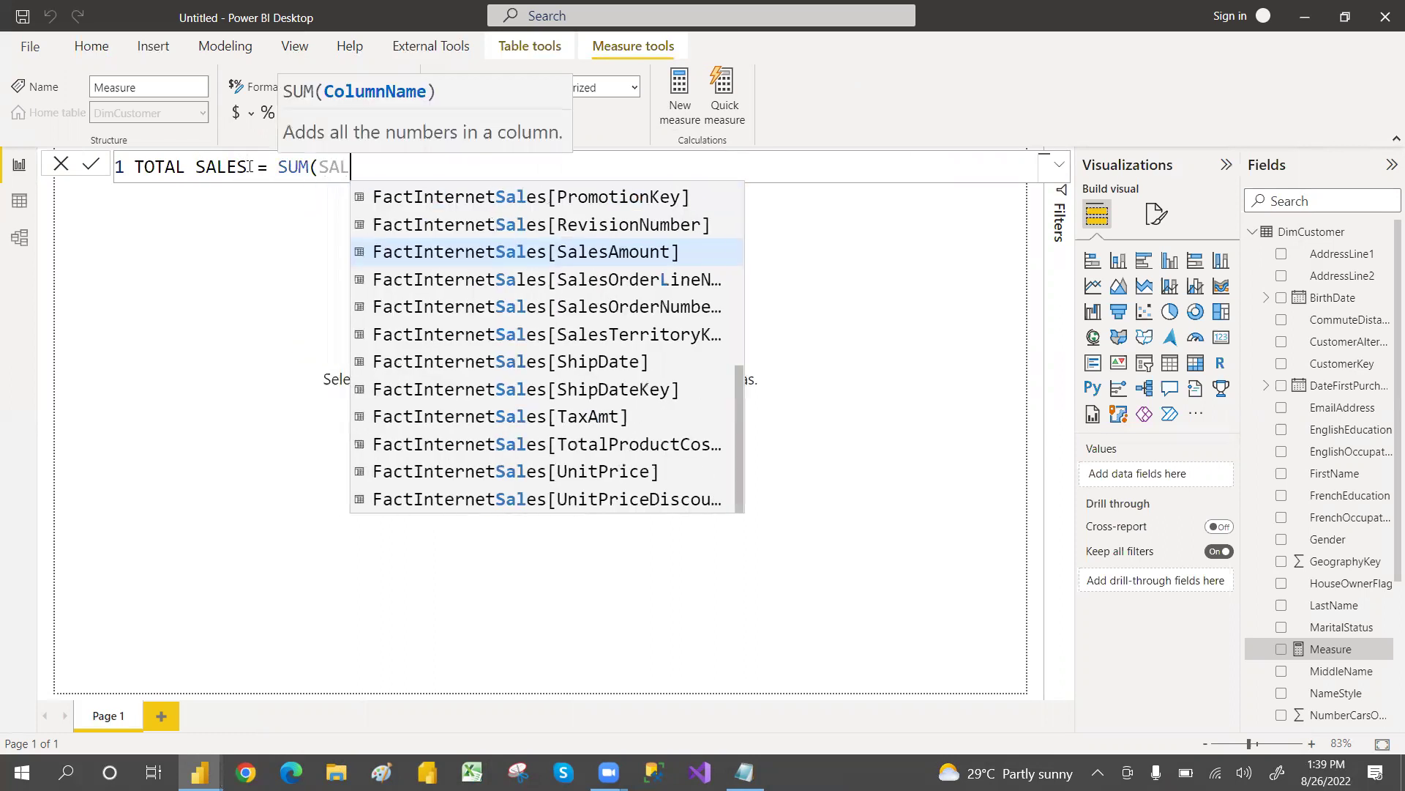
pyautogui.write('ESA')
pyautogui.click(249, 166)
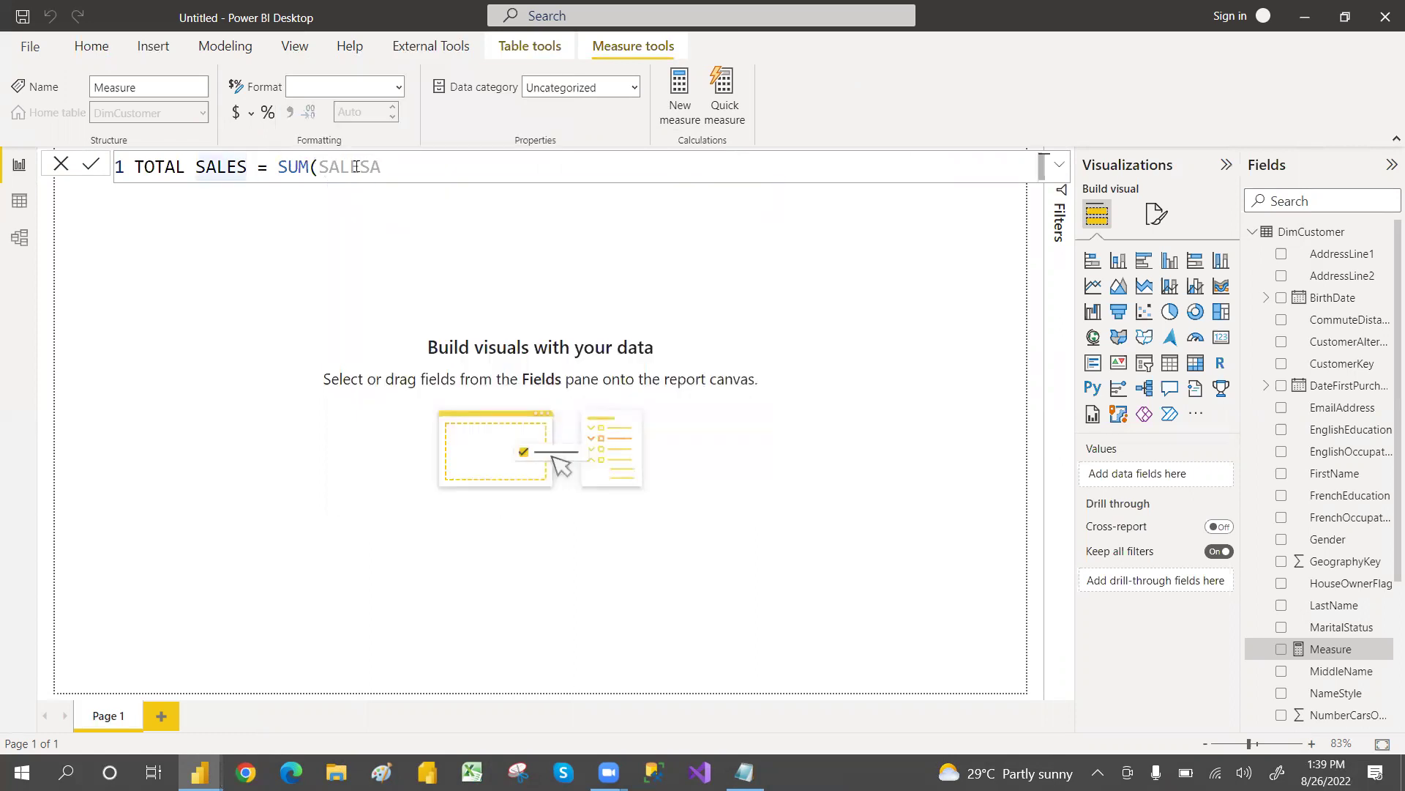
pyautogui.doubleClick(401, 181)
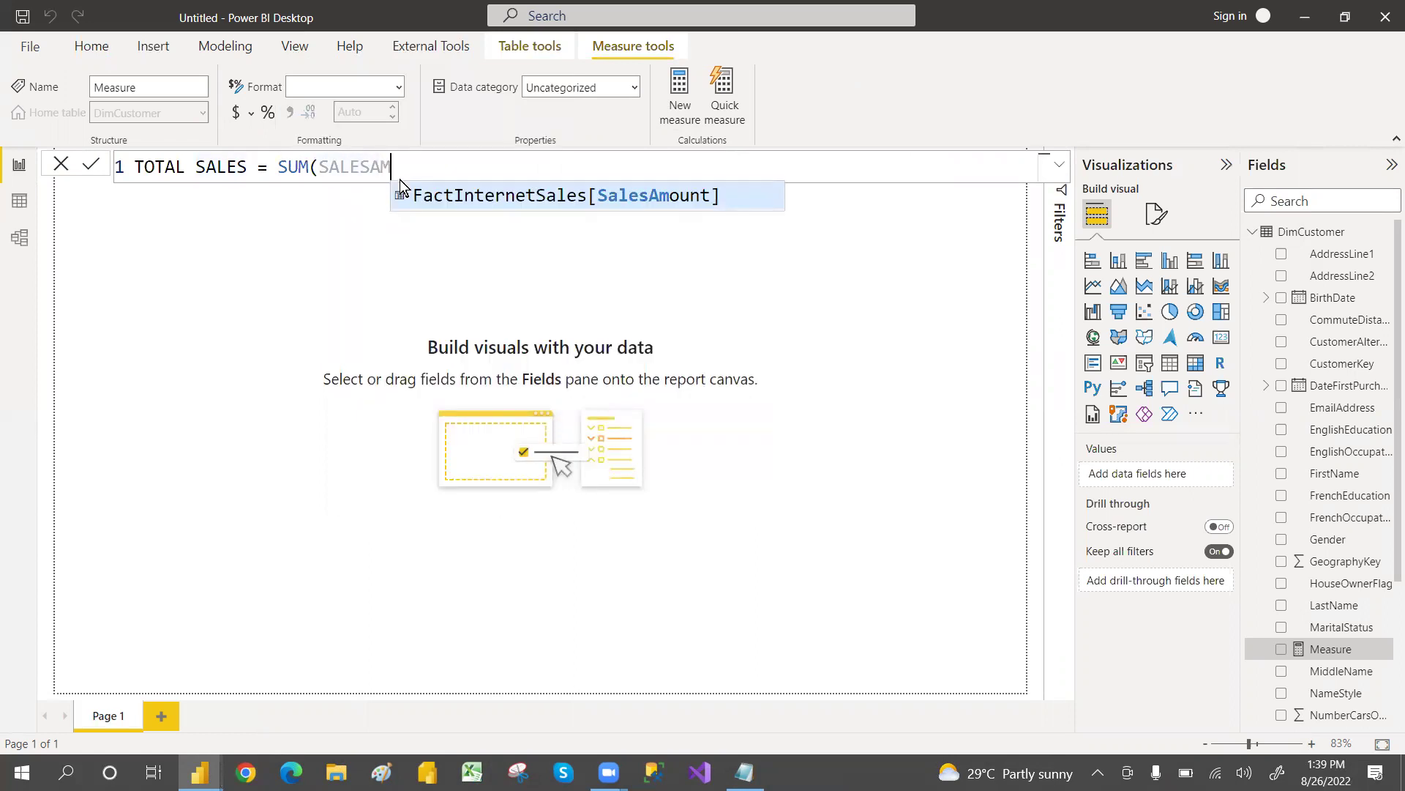
pyautogui.press('Tab')
pyautogui.write(')')
pyautogui.press('Return')
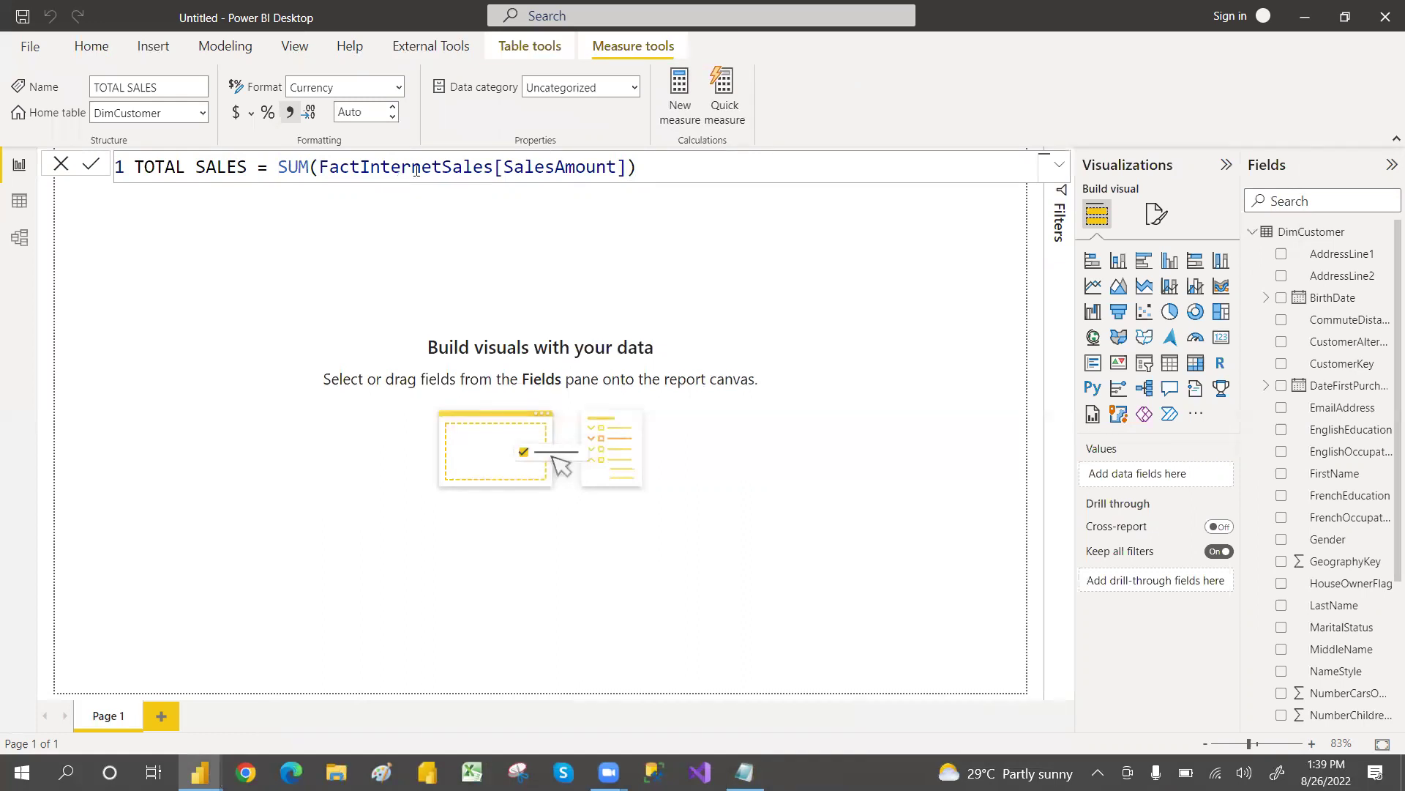
# Create another DimCustomer measure named RANK, beginning its formula with RANKX(ALL(DimCustomer[FirstName]).
pyautogui.click(678, 108)
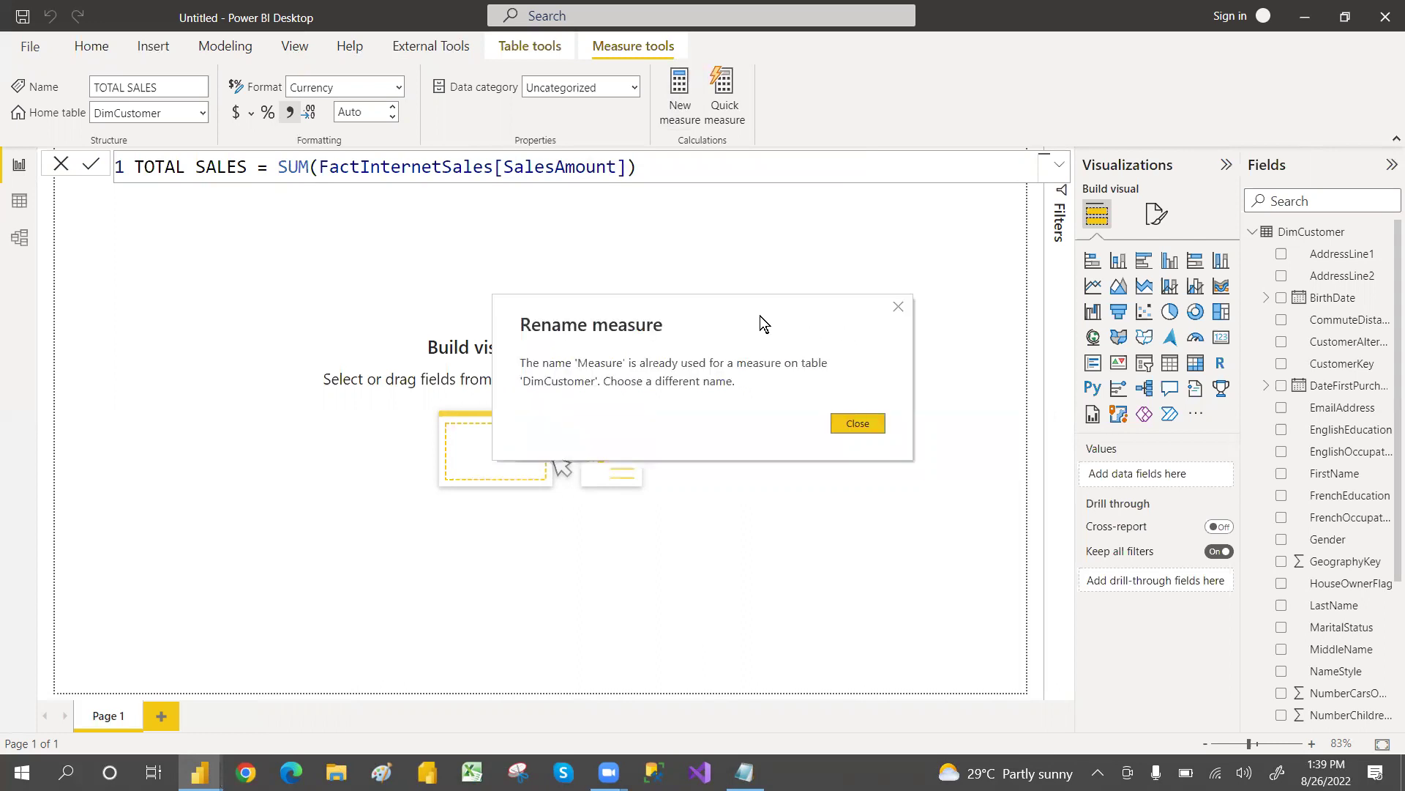
pyautogui.click(861, 425)
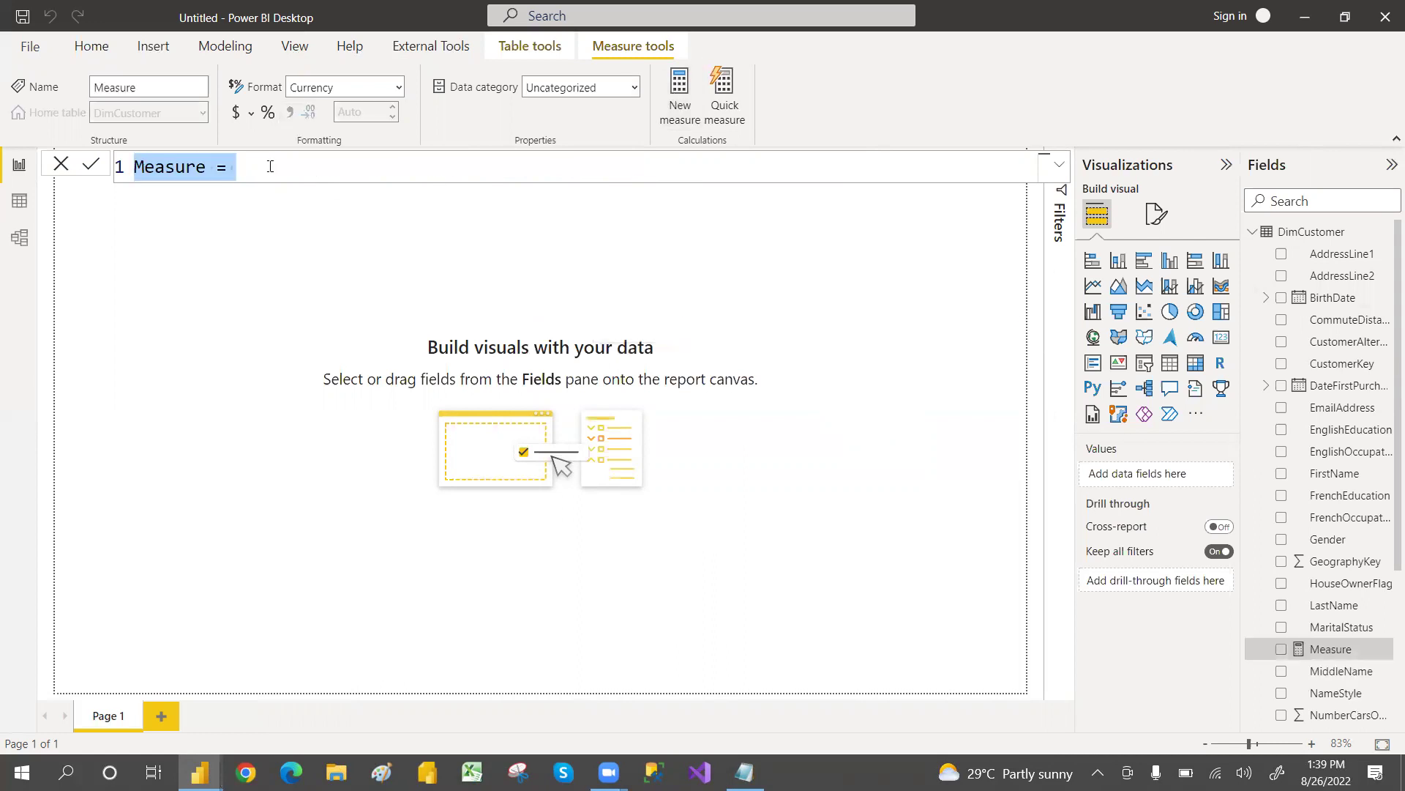
pyautogui.press('BackSpace')
pyautogui.write('RANK =')
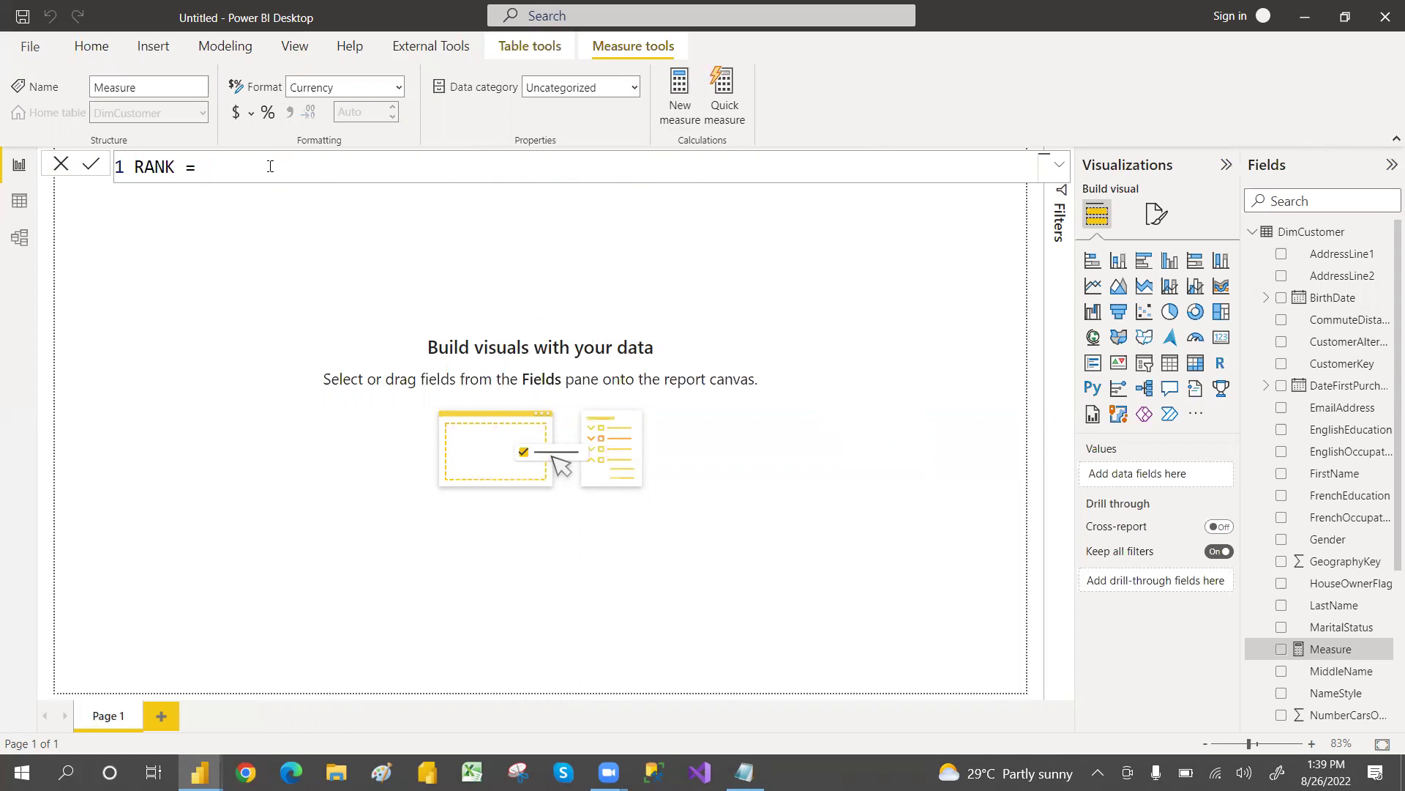
pyautogui.write(' RANK')
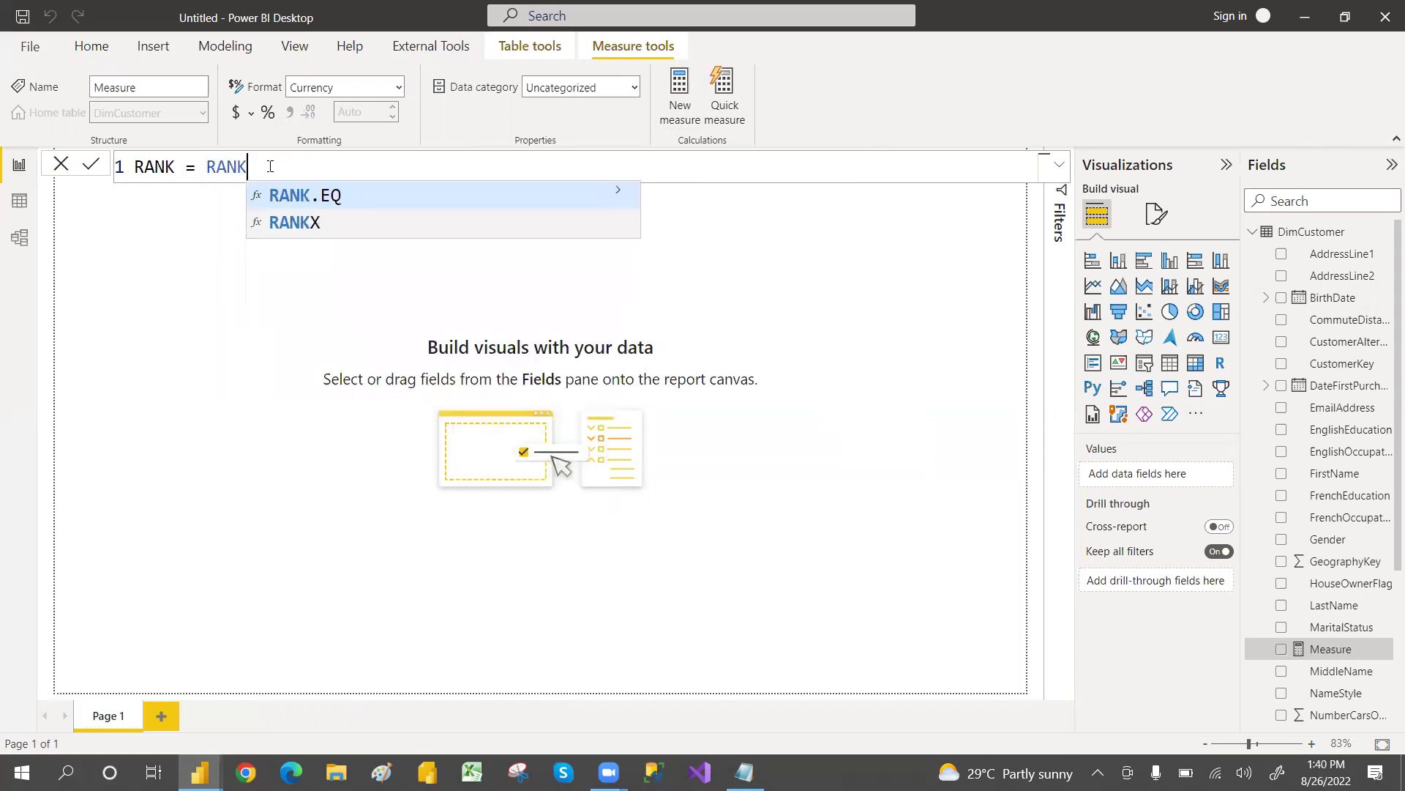
pyautogui.press('Tab')
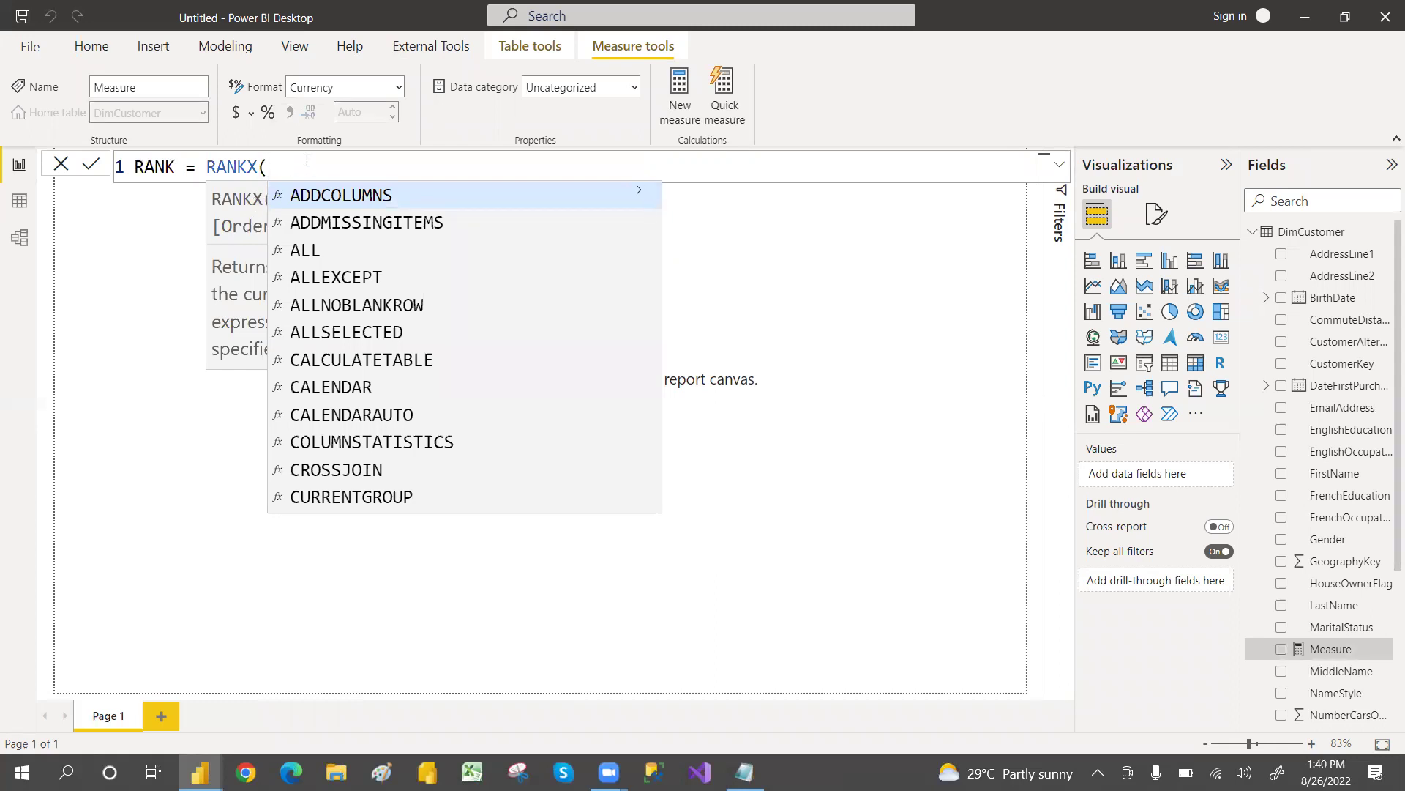
pyautogui.write('ALL(')
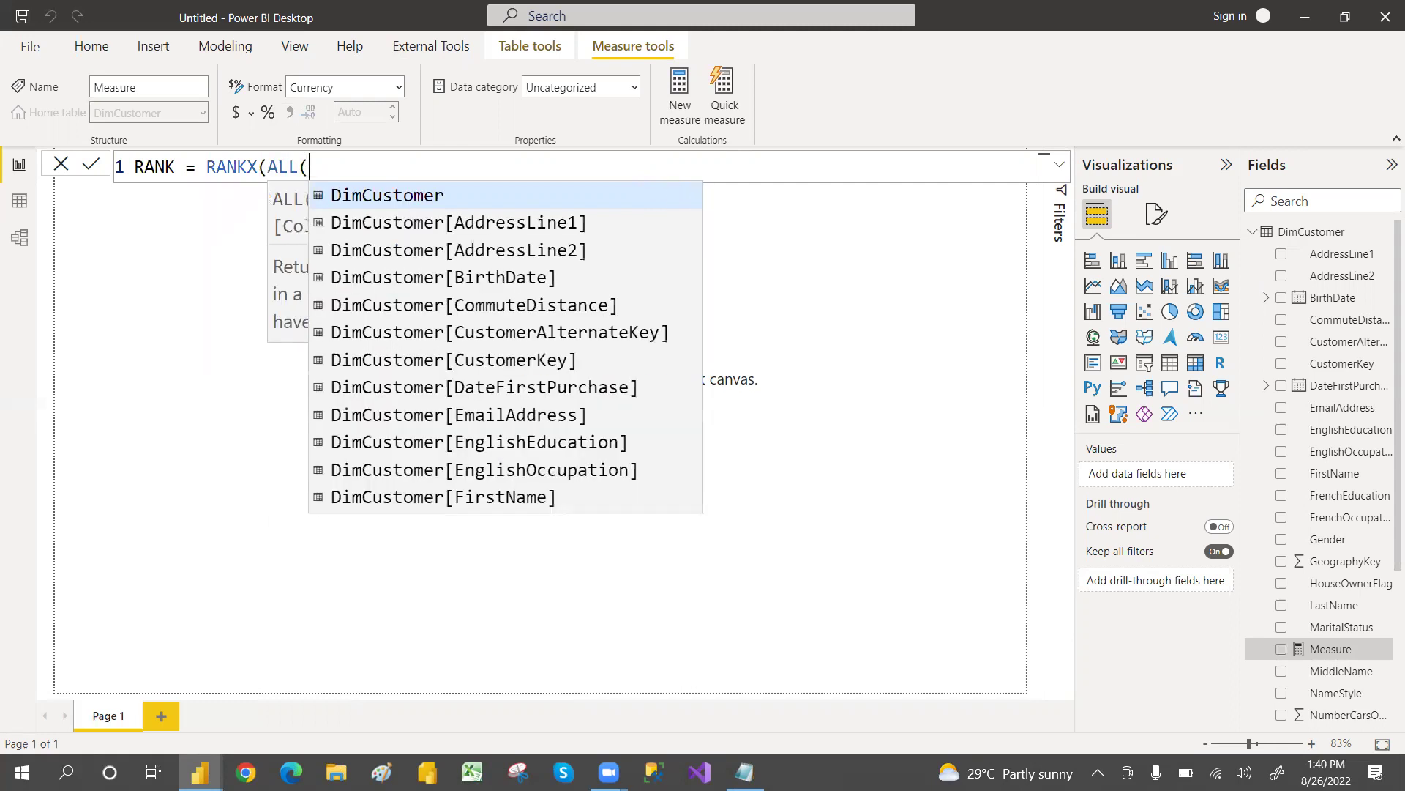
pyautogui.click(487, 510)
pyautogui.write(')')
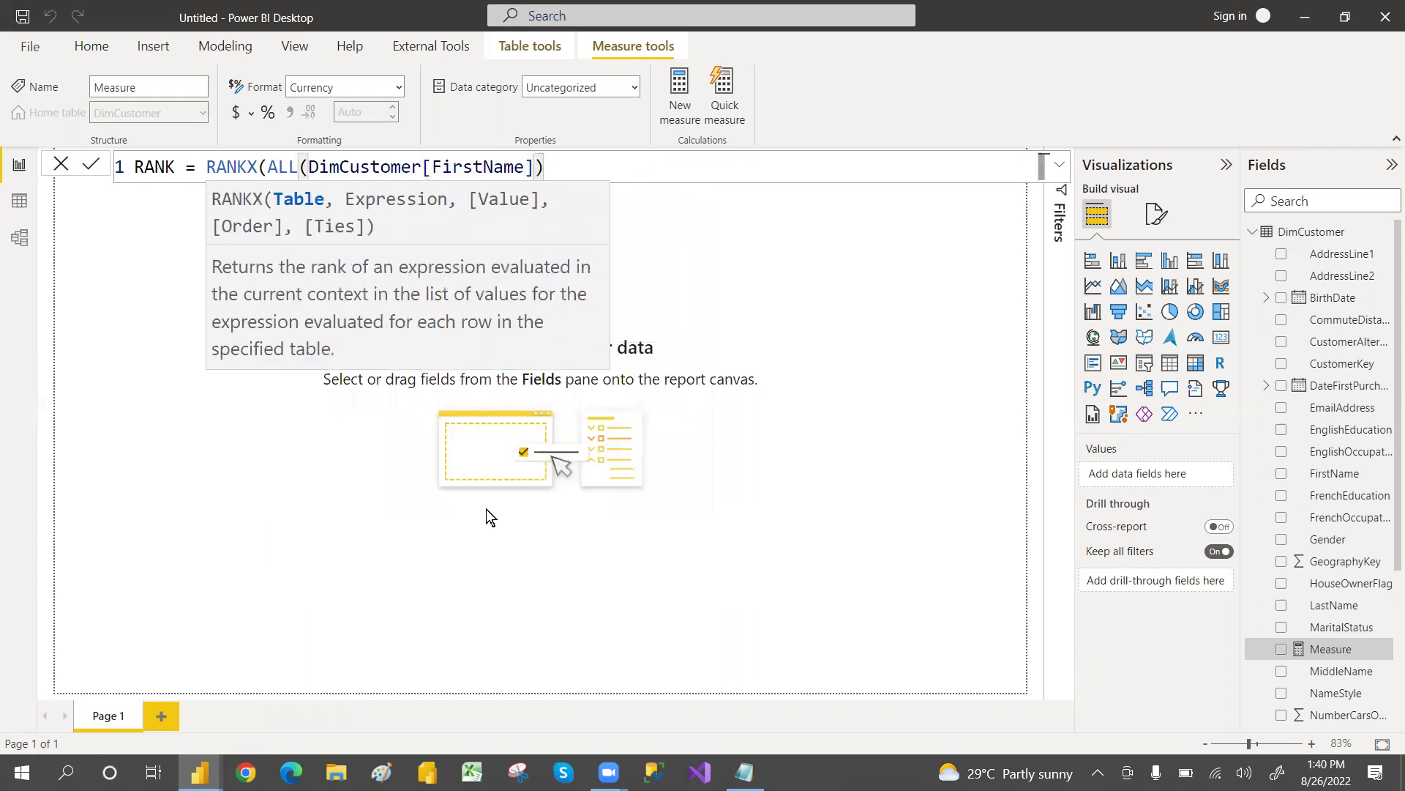
# Complete the RANK formula with [TOTAL SALES] as the expression, an empty value argument and DESC order, and commit it.
pyautogui.write(',TOTAL')
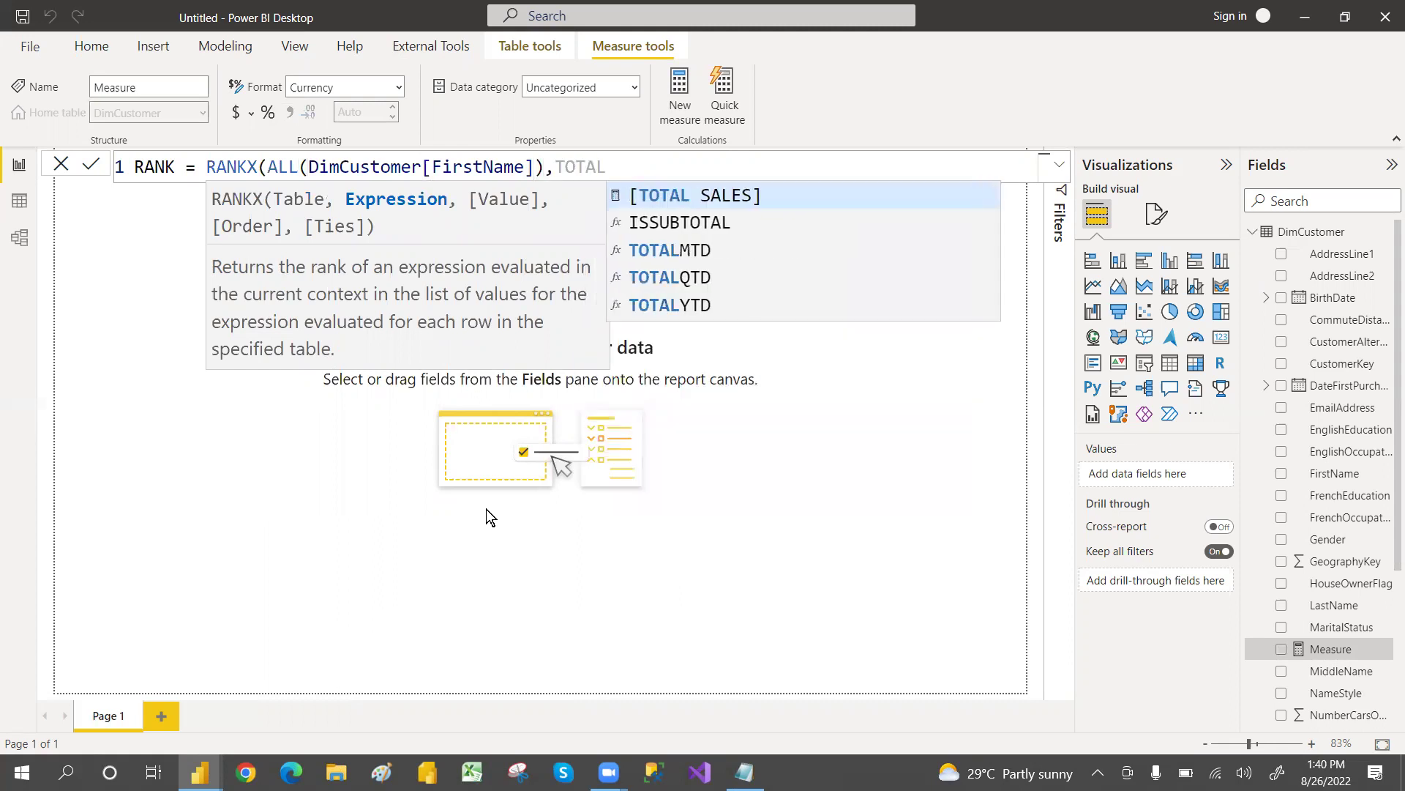
pyautogui.press('Tab')
pyautogui.write(',,')
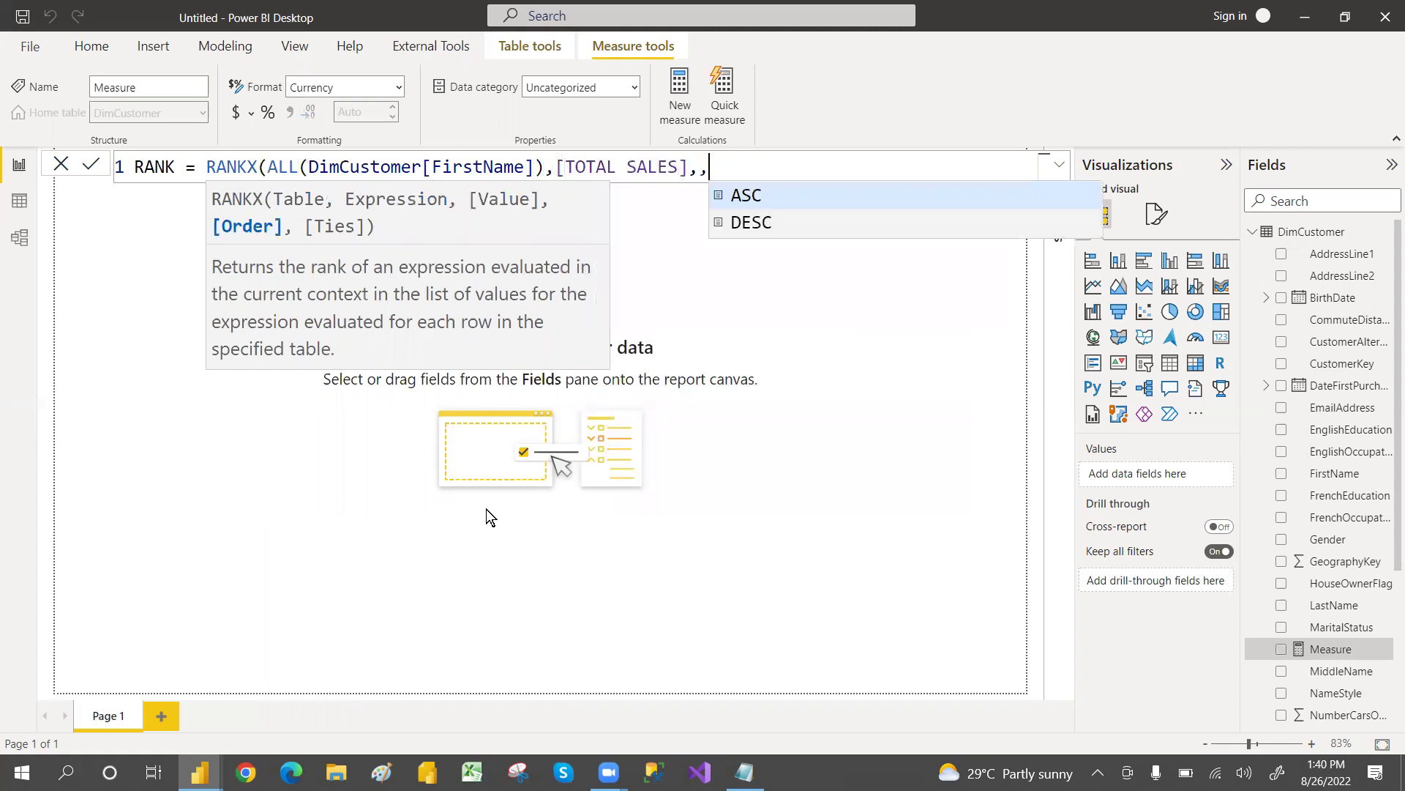
pyautogui.press('Down')
pyautogui.press('Tab')
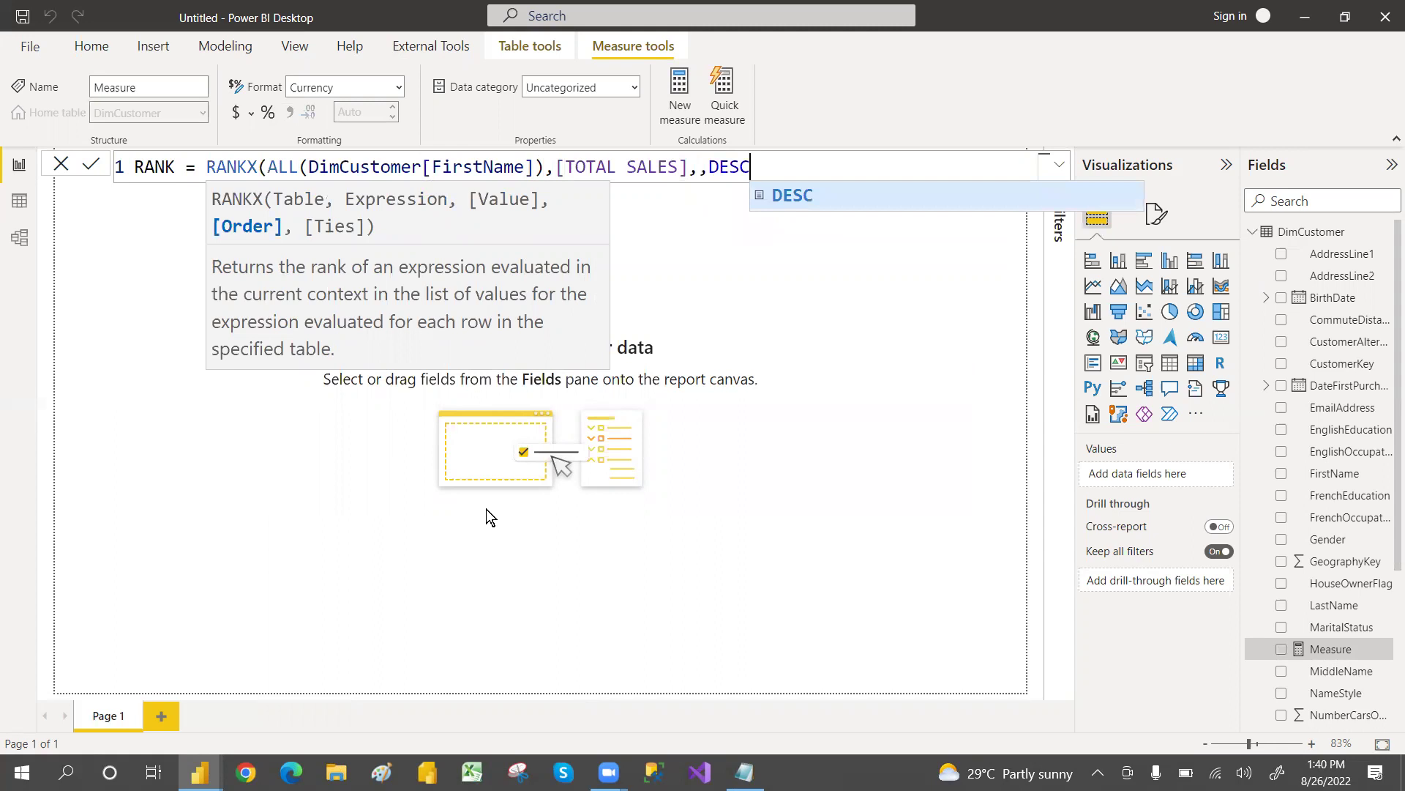
pyautogui.write(')')
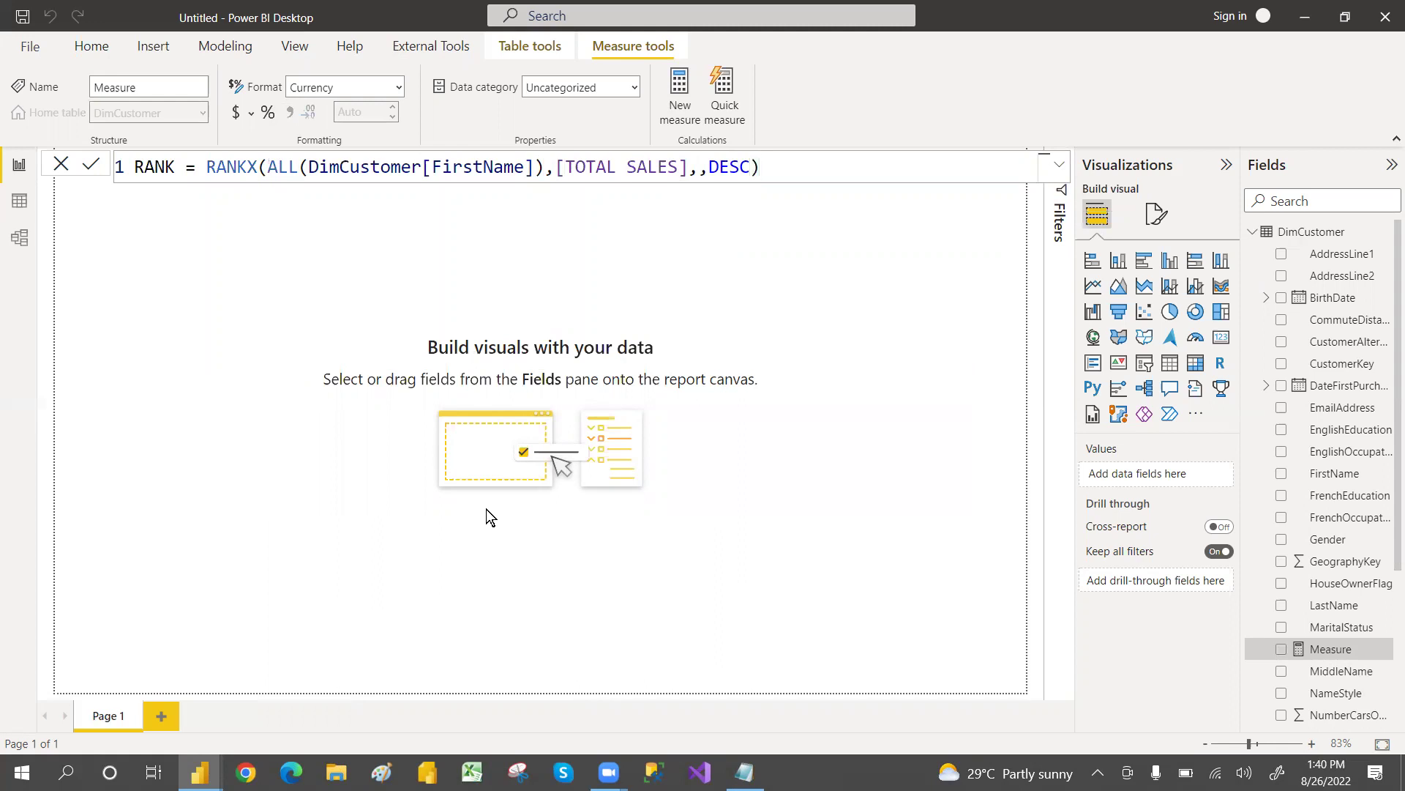
pyautogui.press('Return')
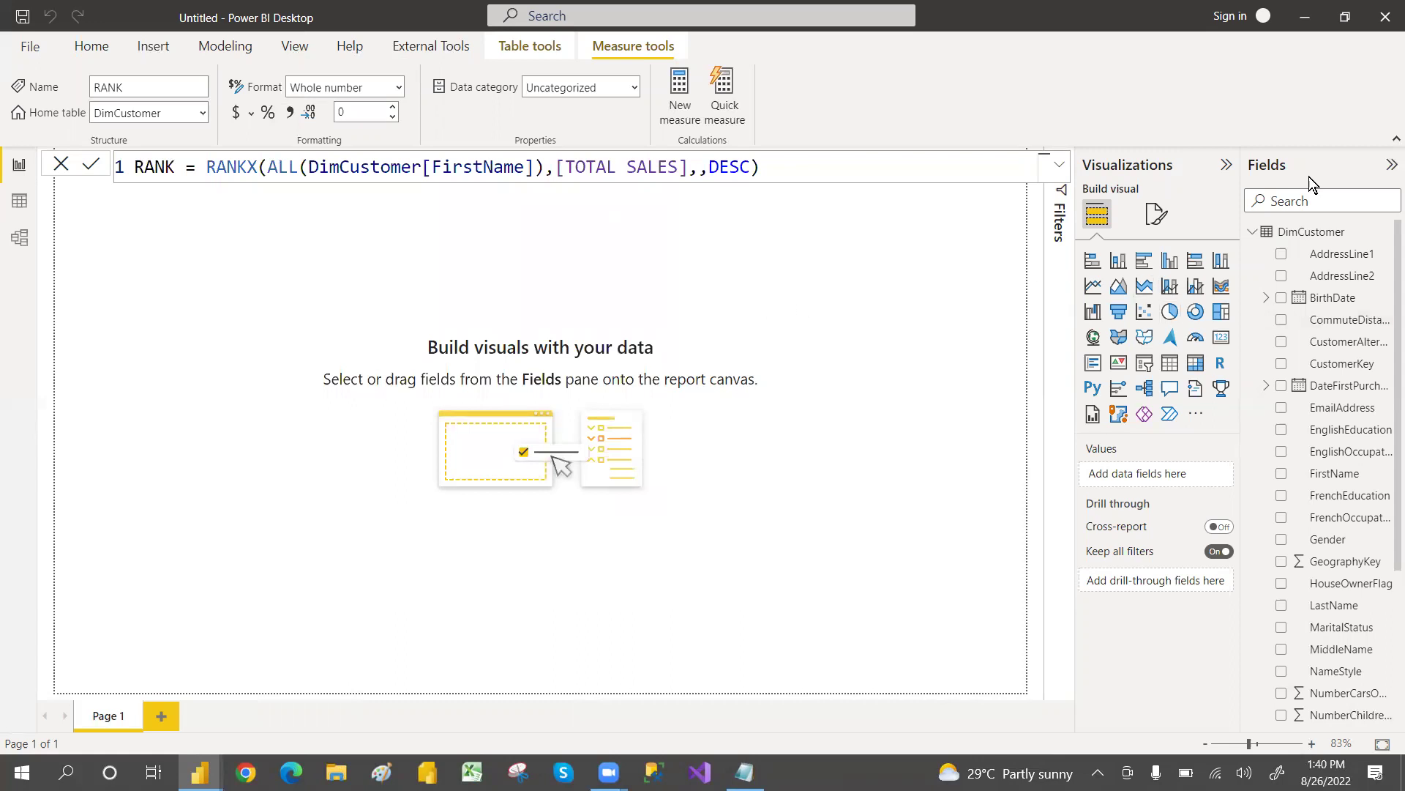
# Build a table visual on the page with the DimCustomer FirstName field and the TOTAL SALES measure.
pyautogui.click(1315, 199)
pyautogui.write('FIRS')
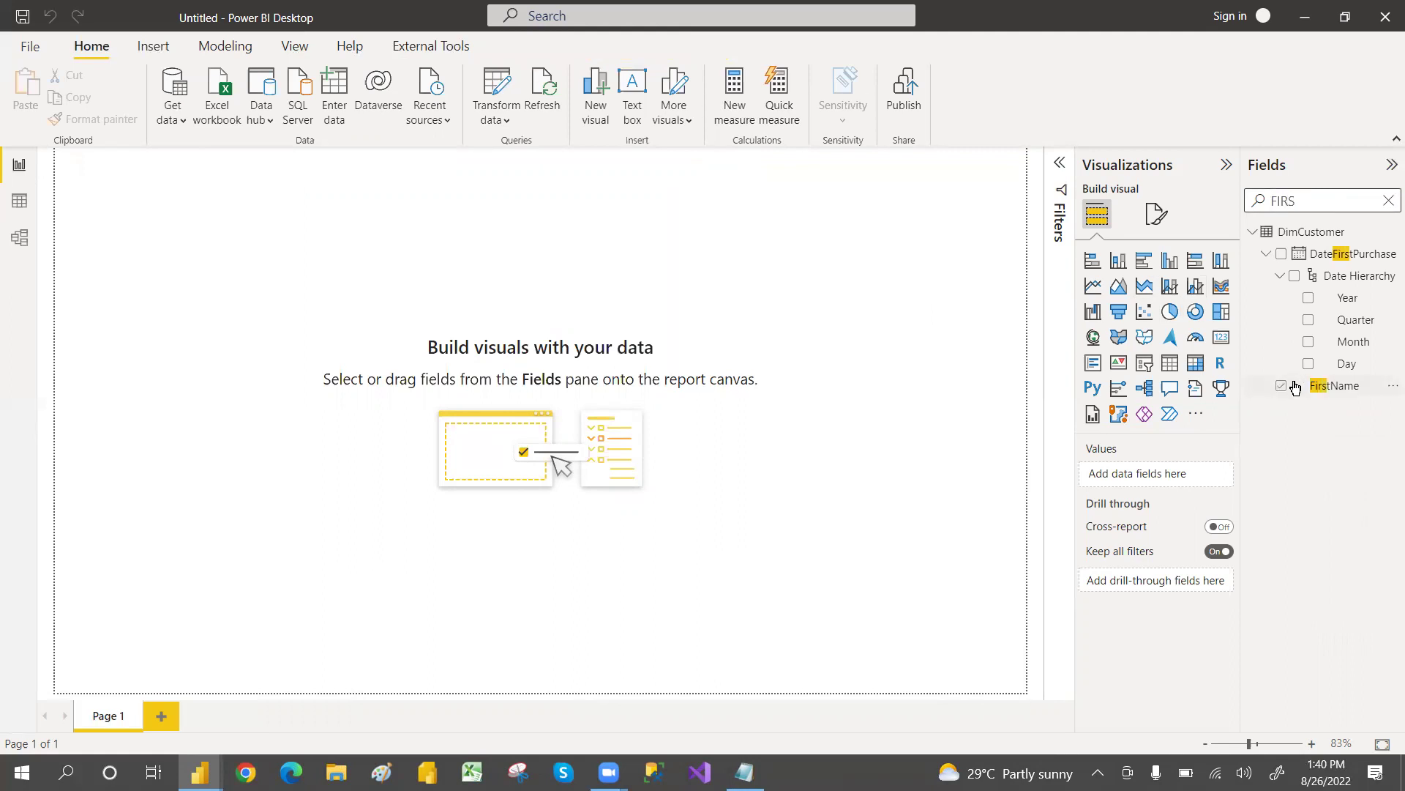
pyautogui.click(1281, 388)
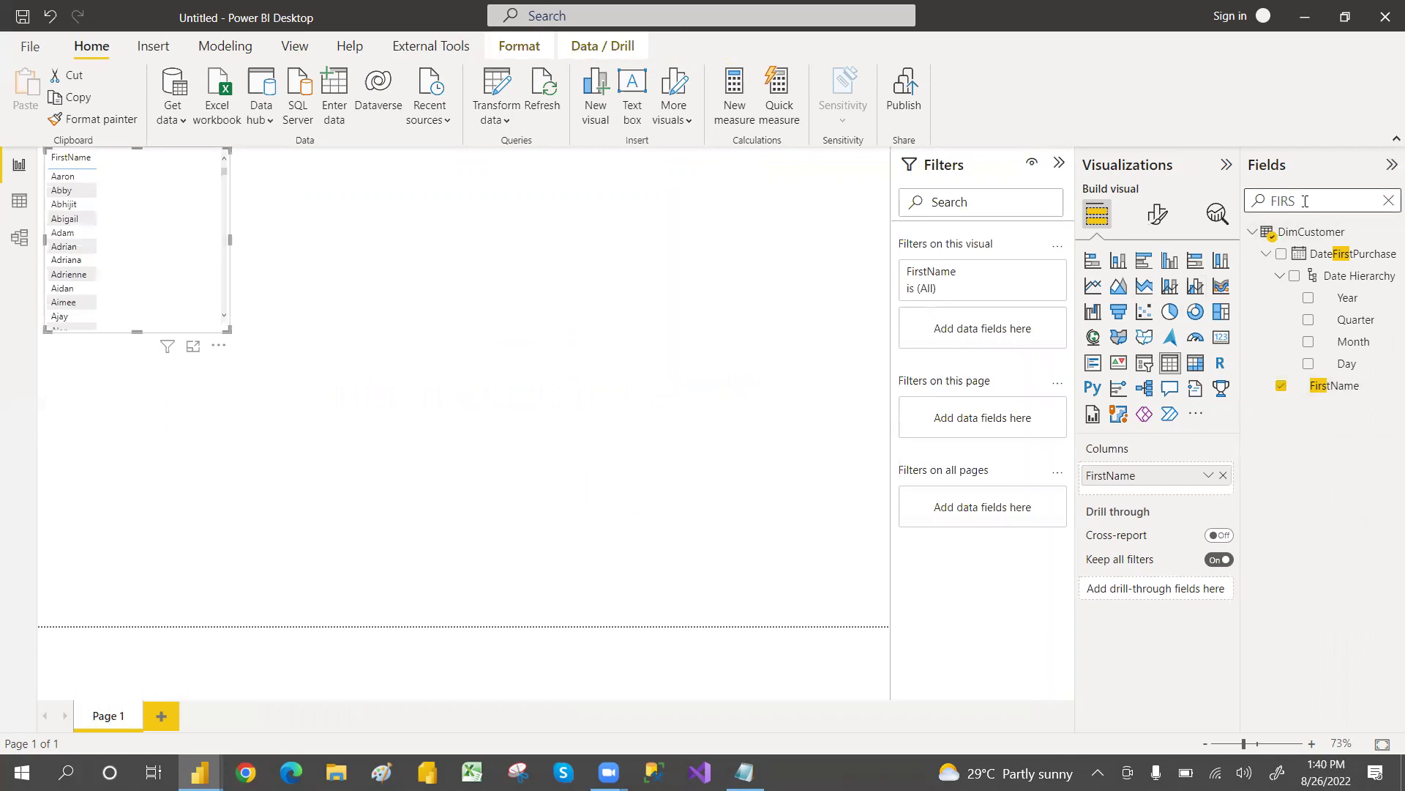
pyautogui.press('BackSpace')
pyautogui.press('BackSpace')
pyautogui.press('BackSpace')
pyautogui.press('BackSpace')
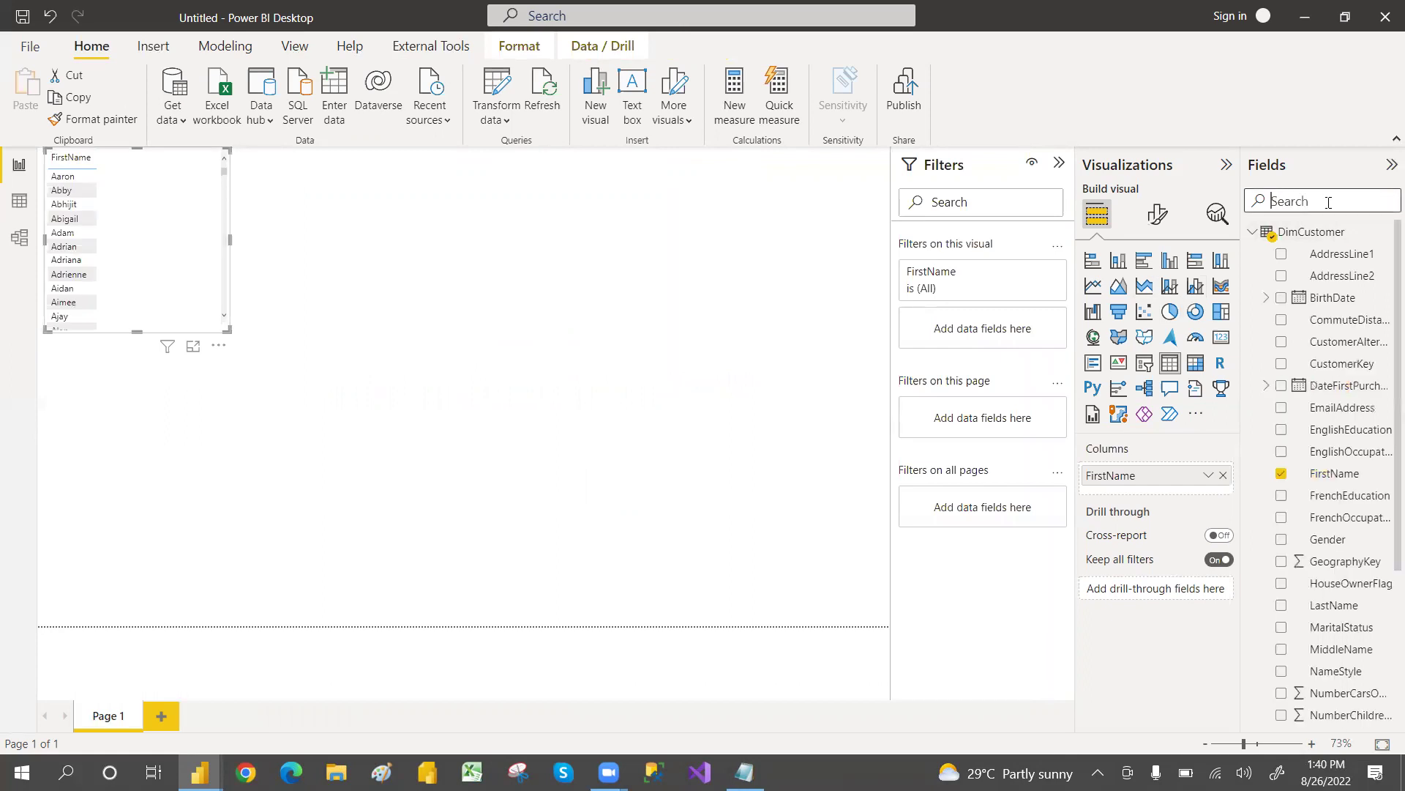
pyautogui.write('TOTA')
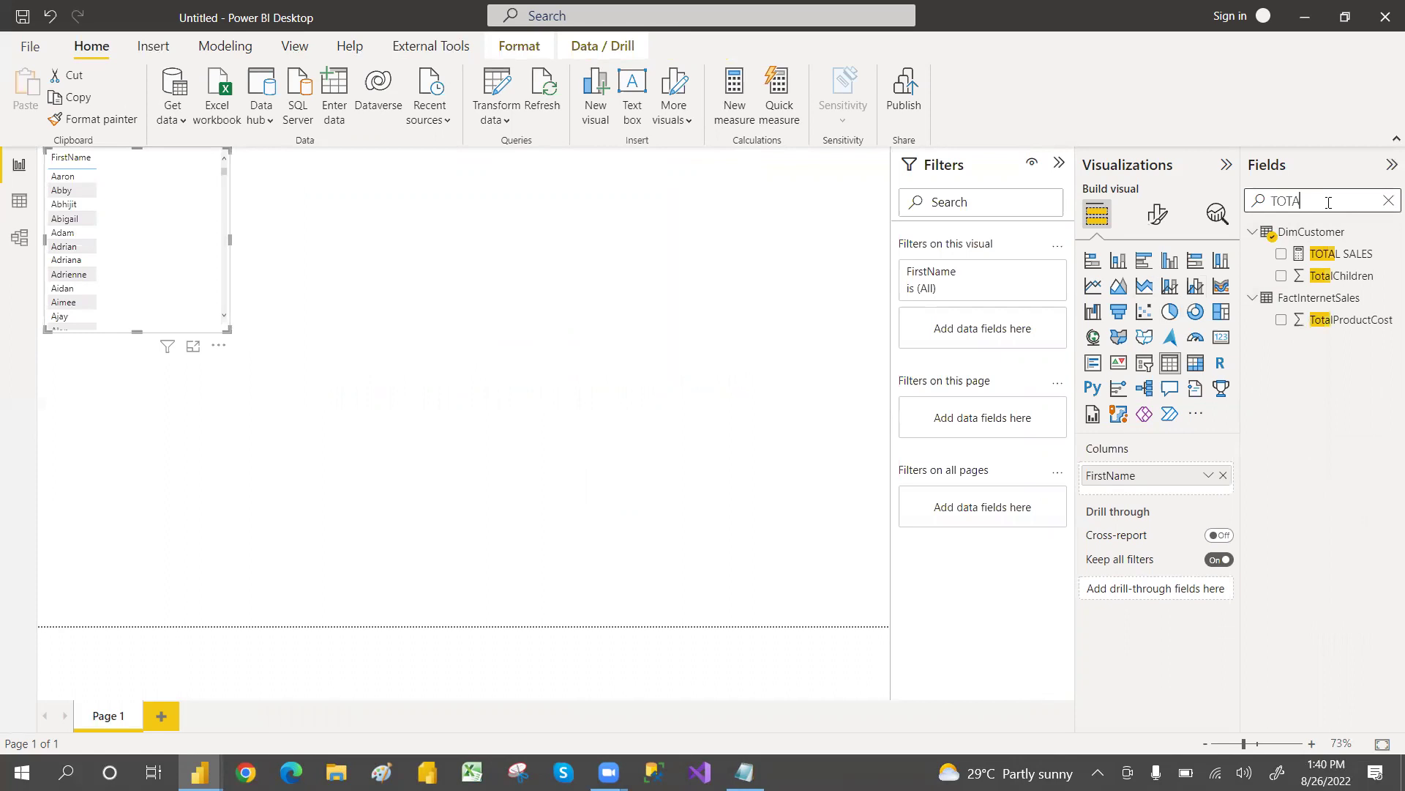
pyautogui.click(1281, 255)
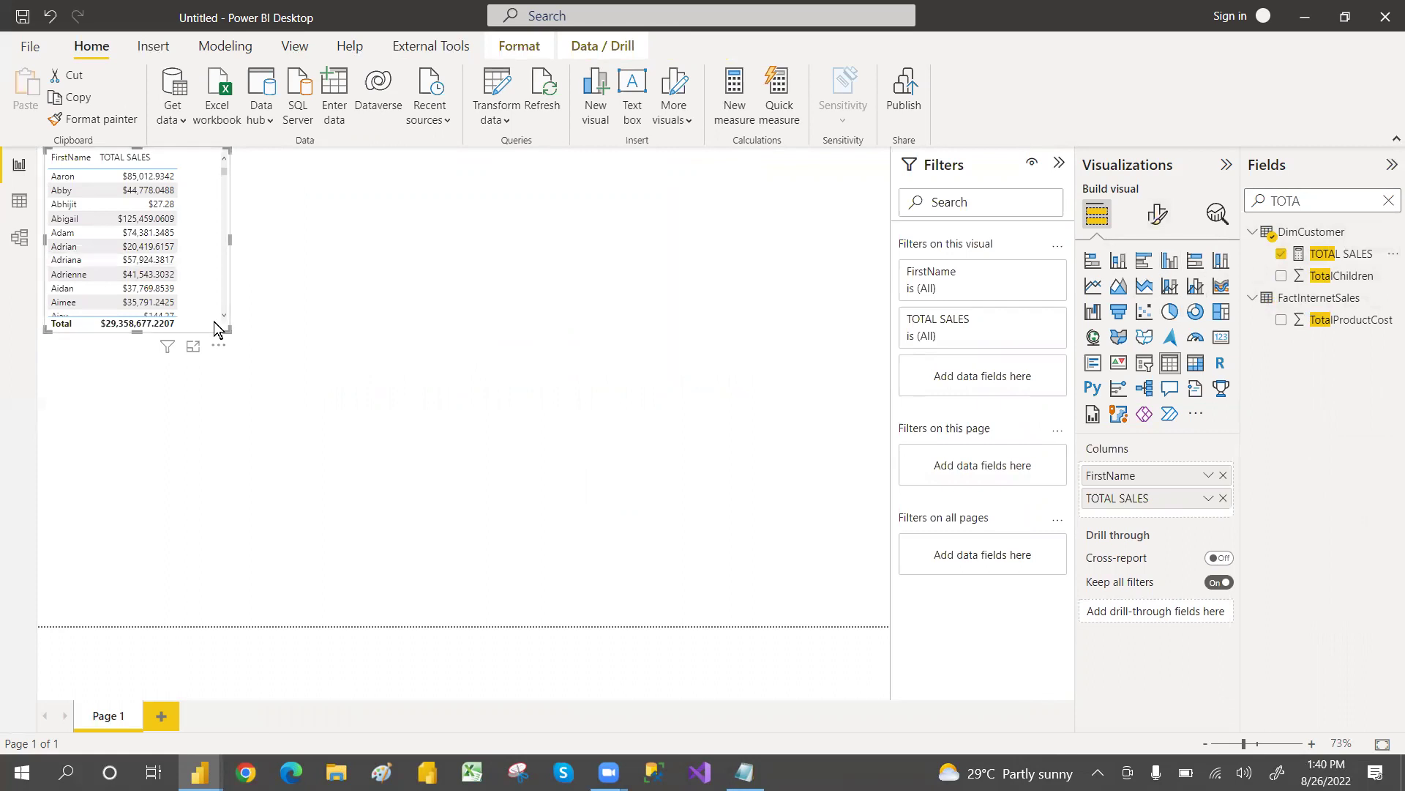
# Enlarge the customer sales table and reposition it near the middle of the report page.
pyautogui.moveTo(220, 327); pyautogui.dragTo(528, 485)
pyautogui.moveTo(437, 506); pyautogui.dragTo(344, 505)
pyautogui.moveTo(226, 433); pyautogui.dragTo(581, 433)
pyautogui.moveTo(404, 153); pyautogui.dragTo(392, 278)
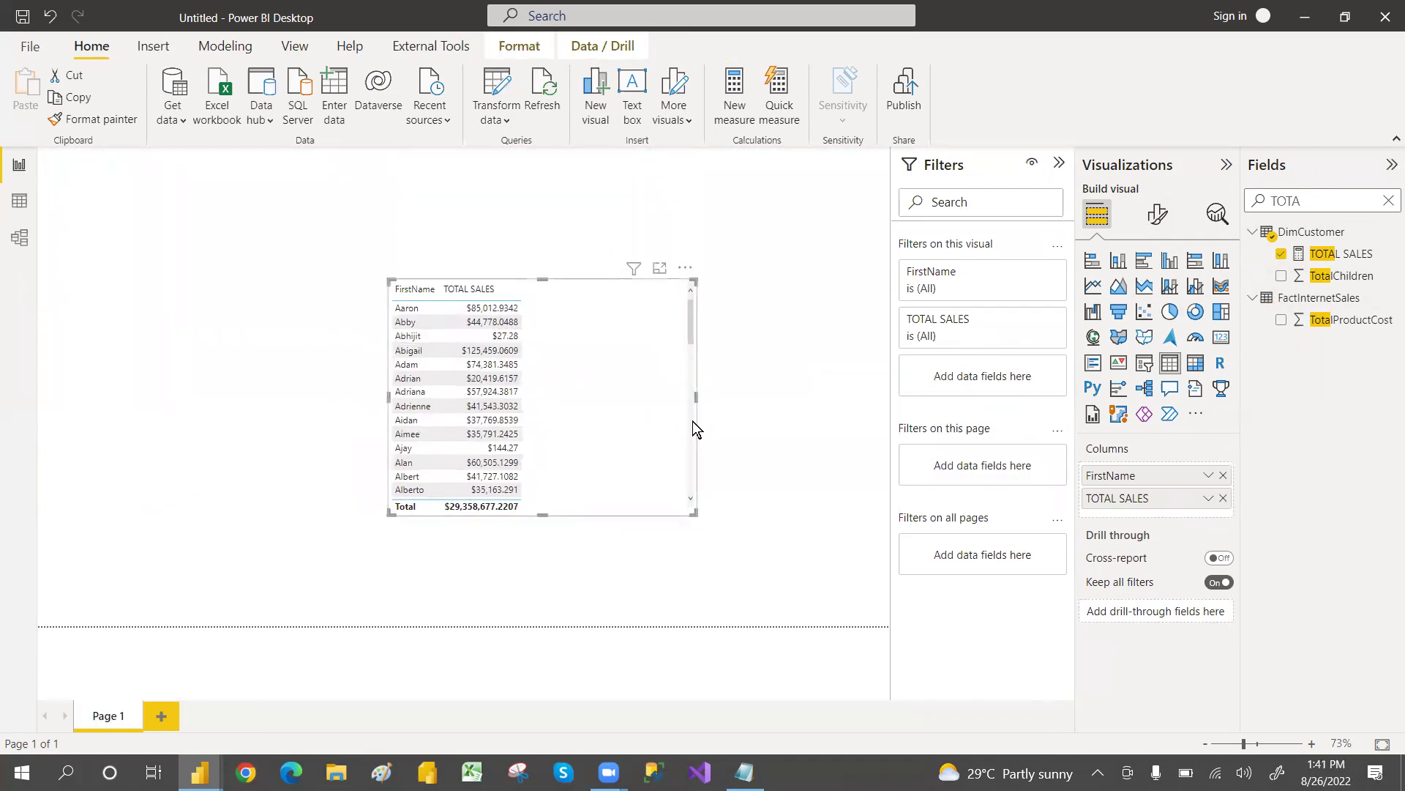
pyautogui.moveTo(694, 512); pyautogui.dragTo(606, 547)
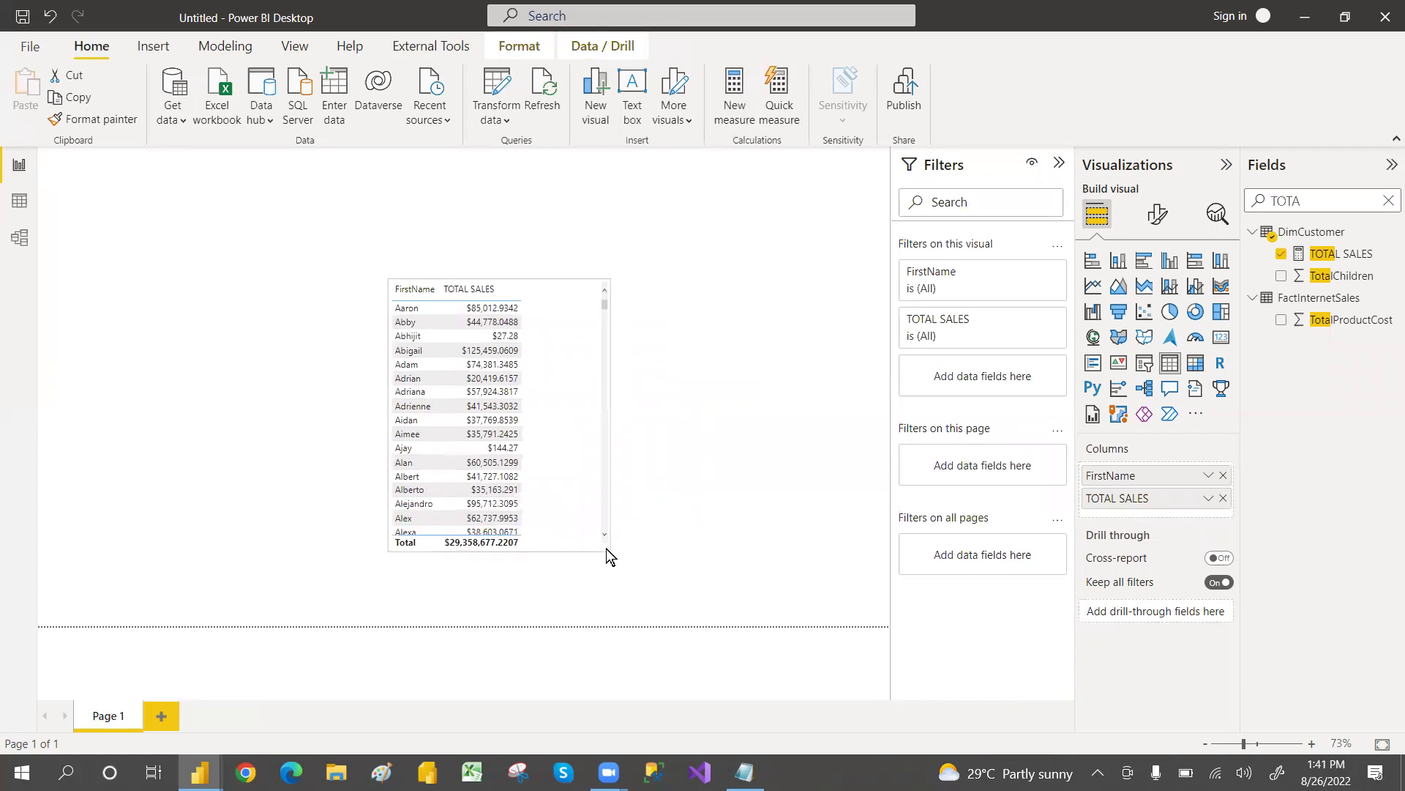
pyautogui.moveTo(569, 459); pyautogui.dragTo(604, 441)
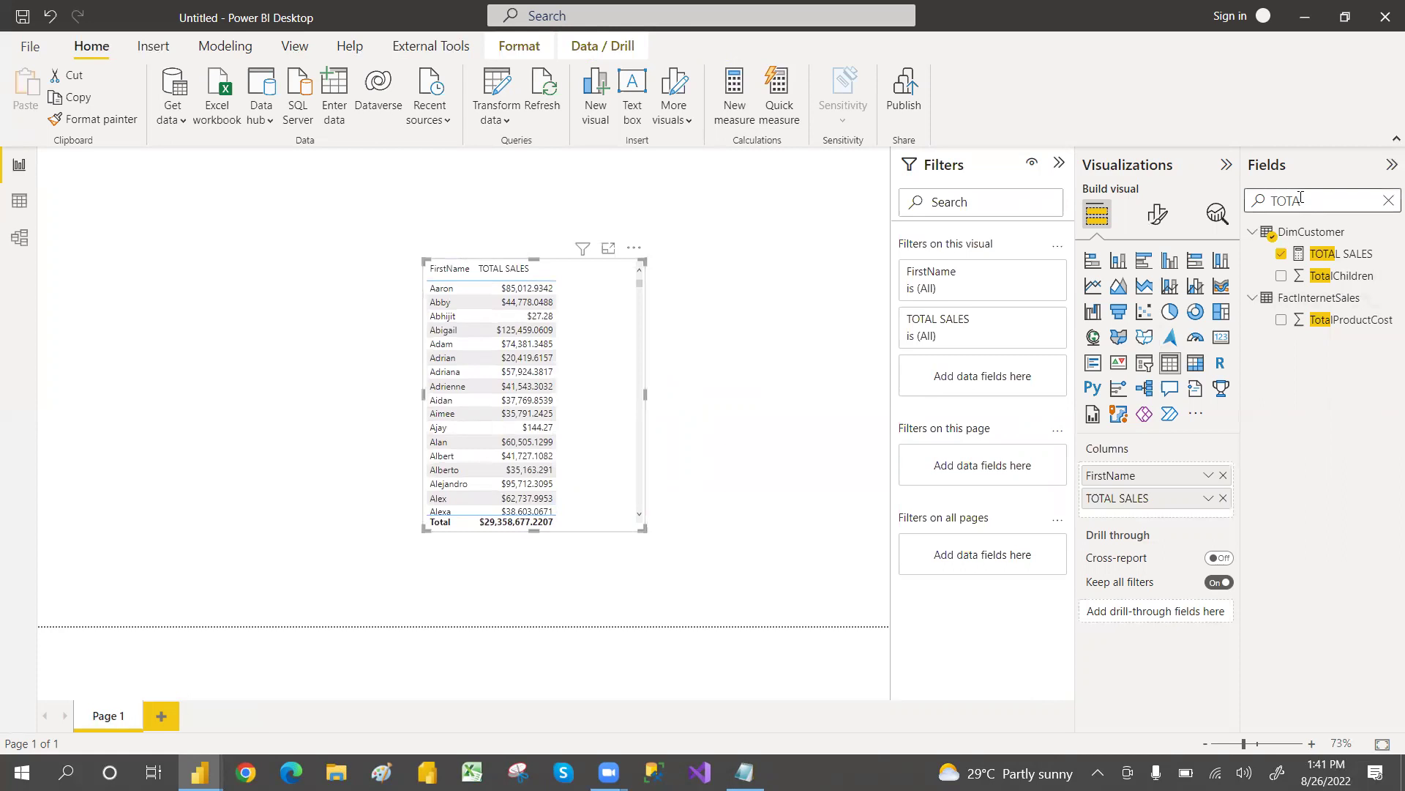
# Find the RANK measure in the field list and add it as a visual-level filter on the customer sales table.
pyautogui.press('BackSpace')
pyautogui.press('BackSpace')
pyautogui.press('BackSpace')
pyautogui.press('BackSpace')
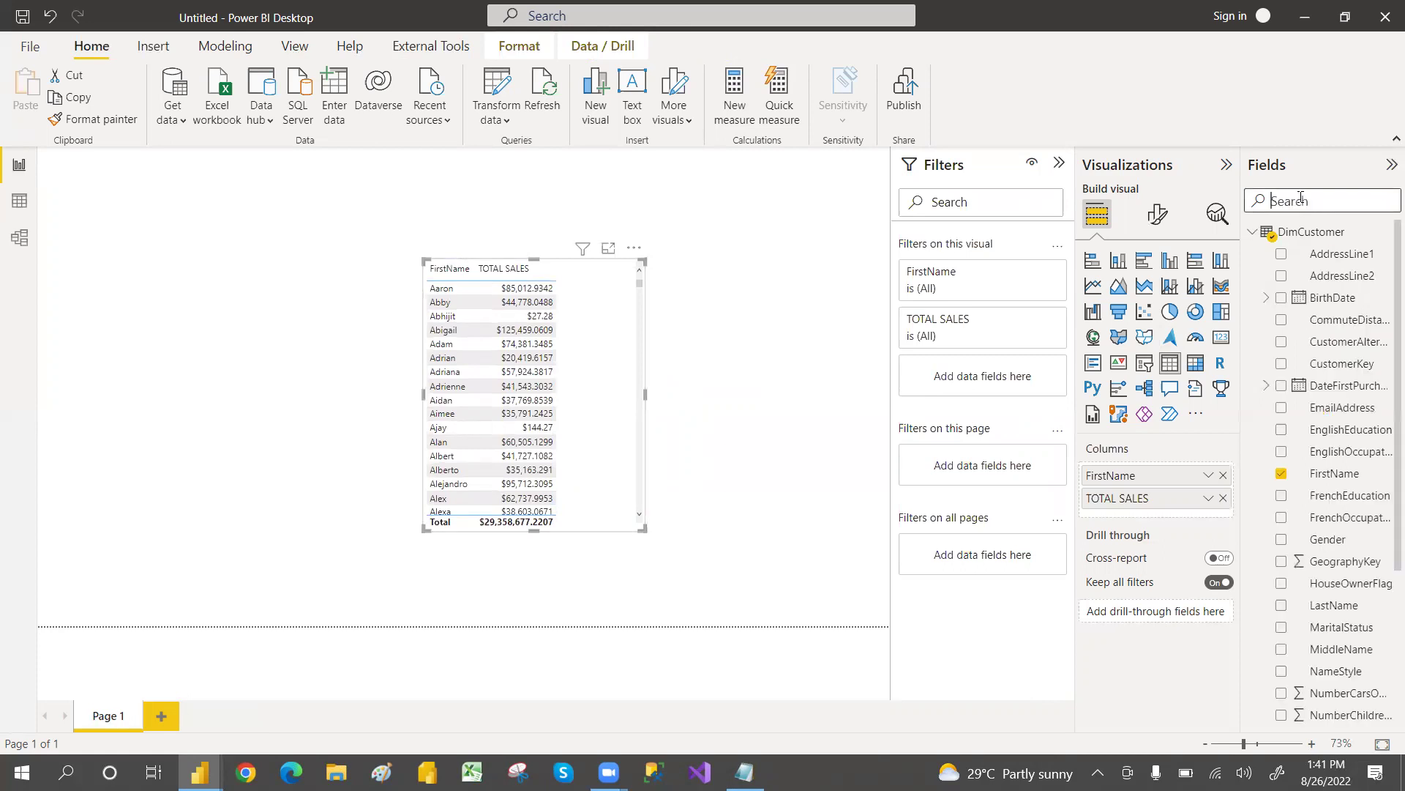
pyautogui.write('RAN')
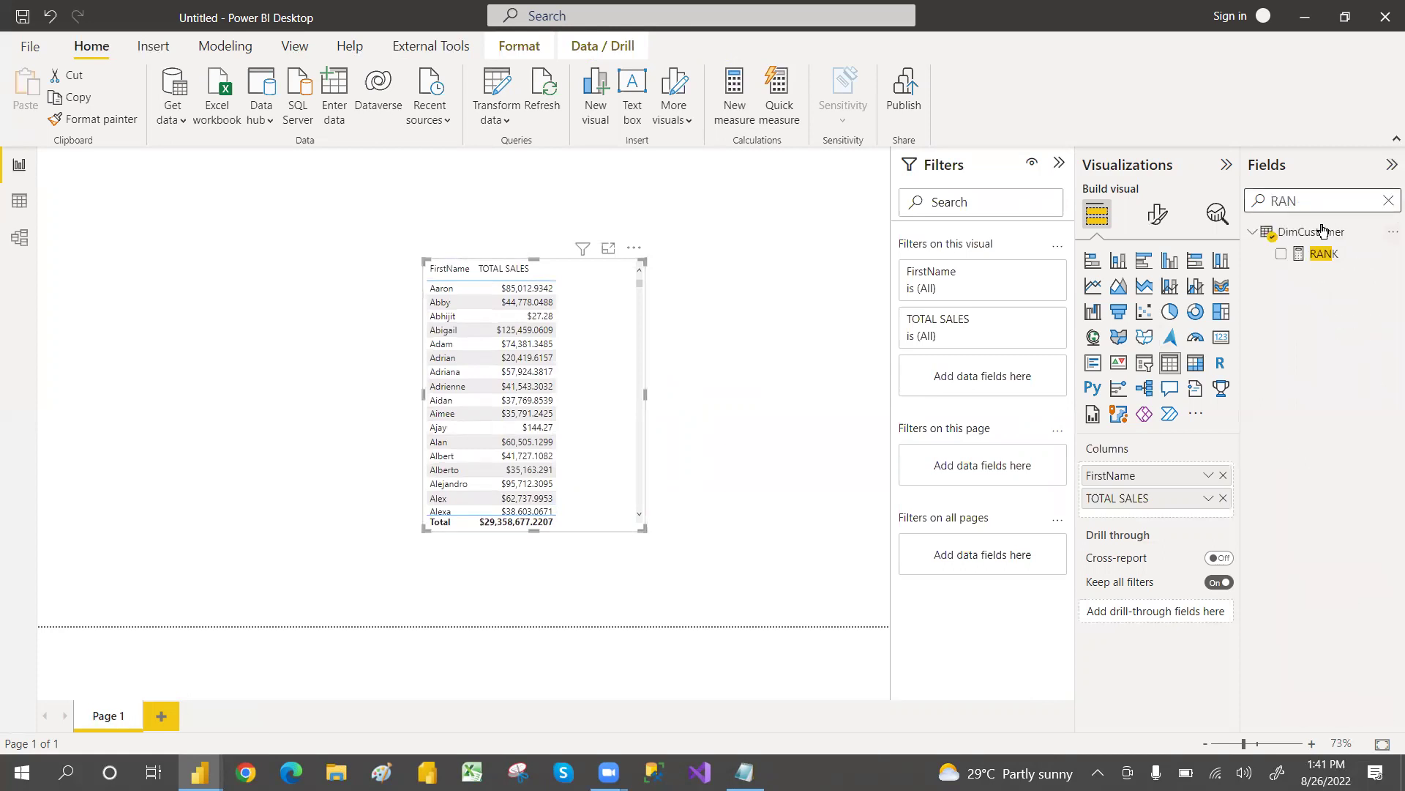
pyautogui.moveTo(1324, 253); pyautogui.dragTo(1004, 381)
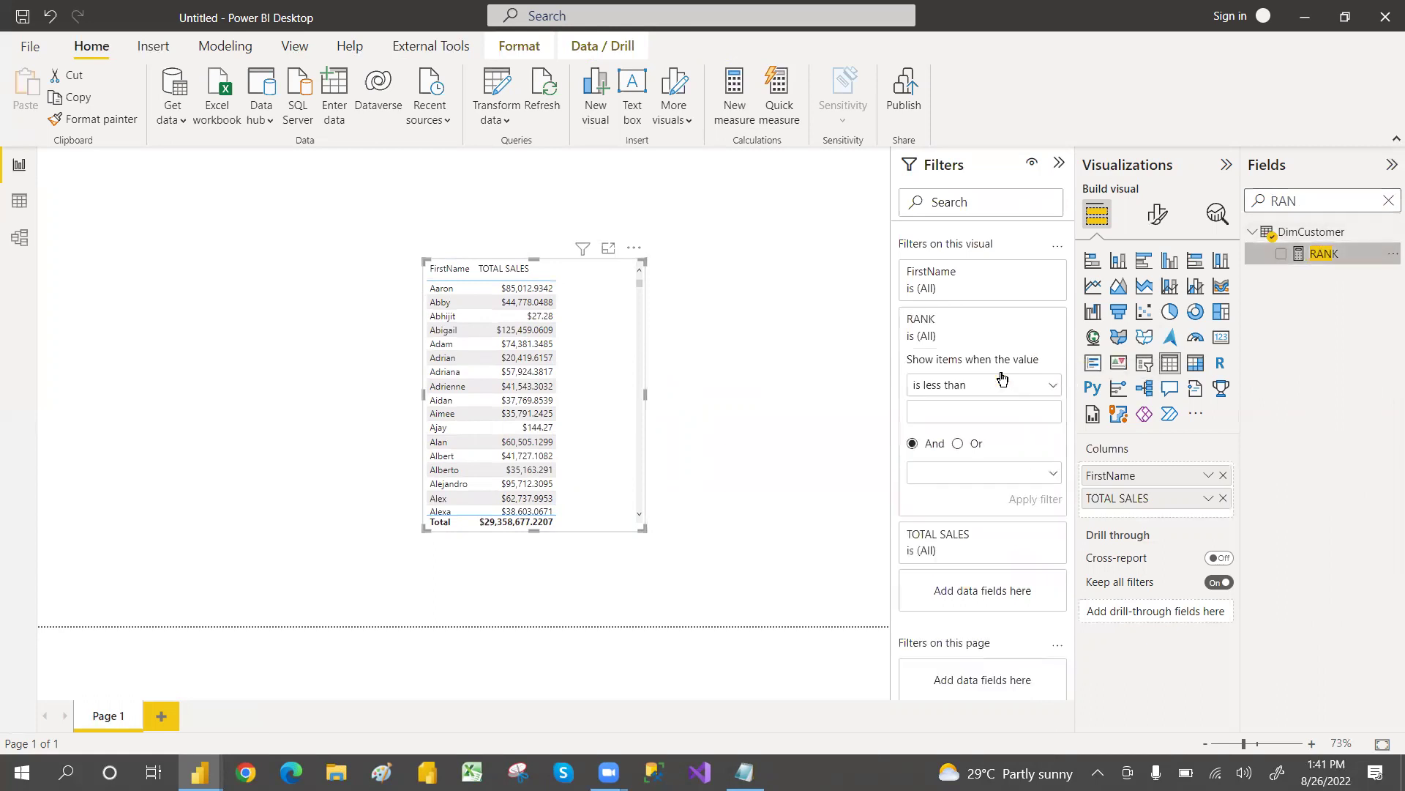
# Set the RANK filter to show items when the value is less than or equal to 10, and apply it.
pyautogui.click(959, 387)
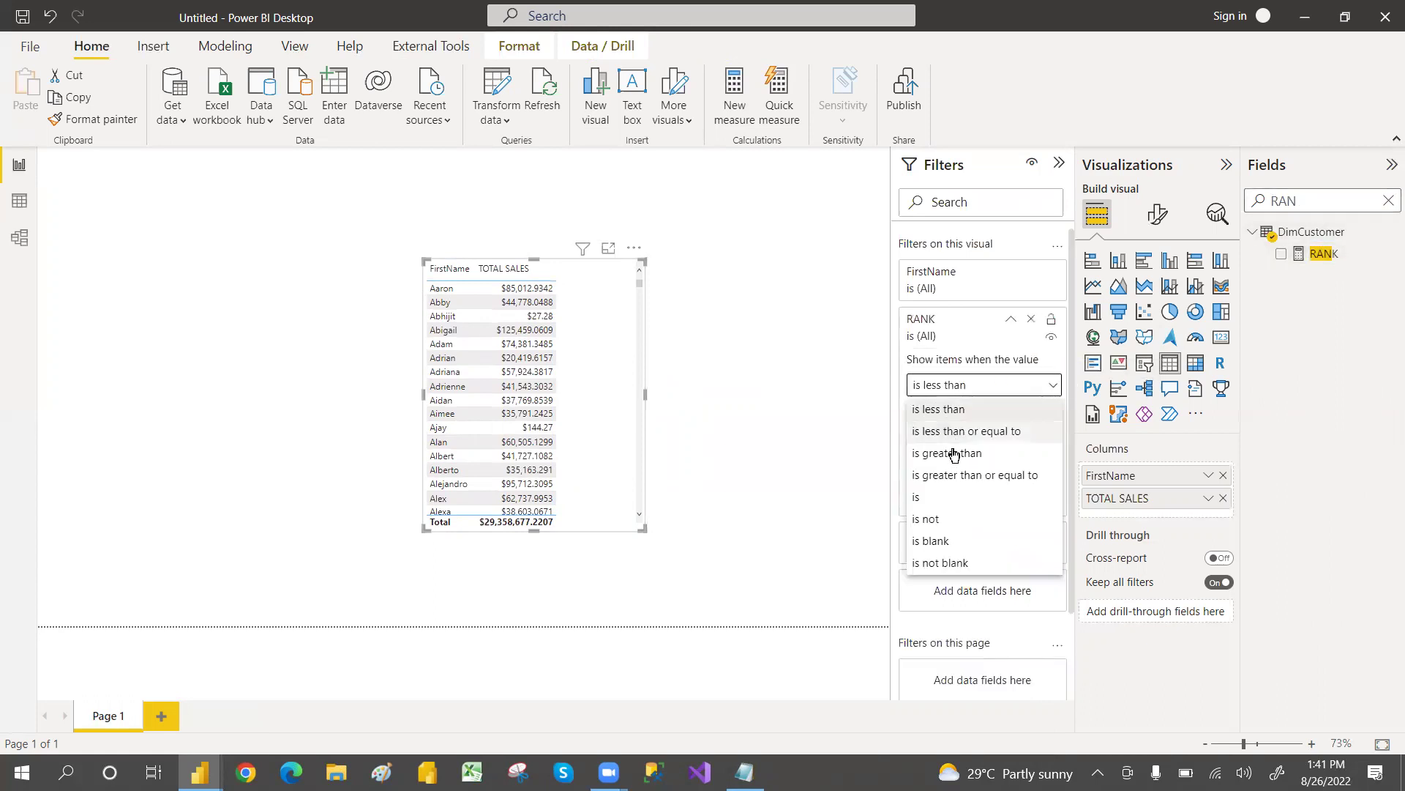
pyautogui.click(990, 431)
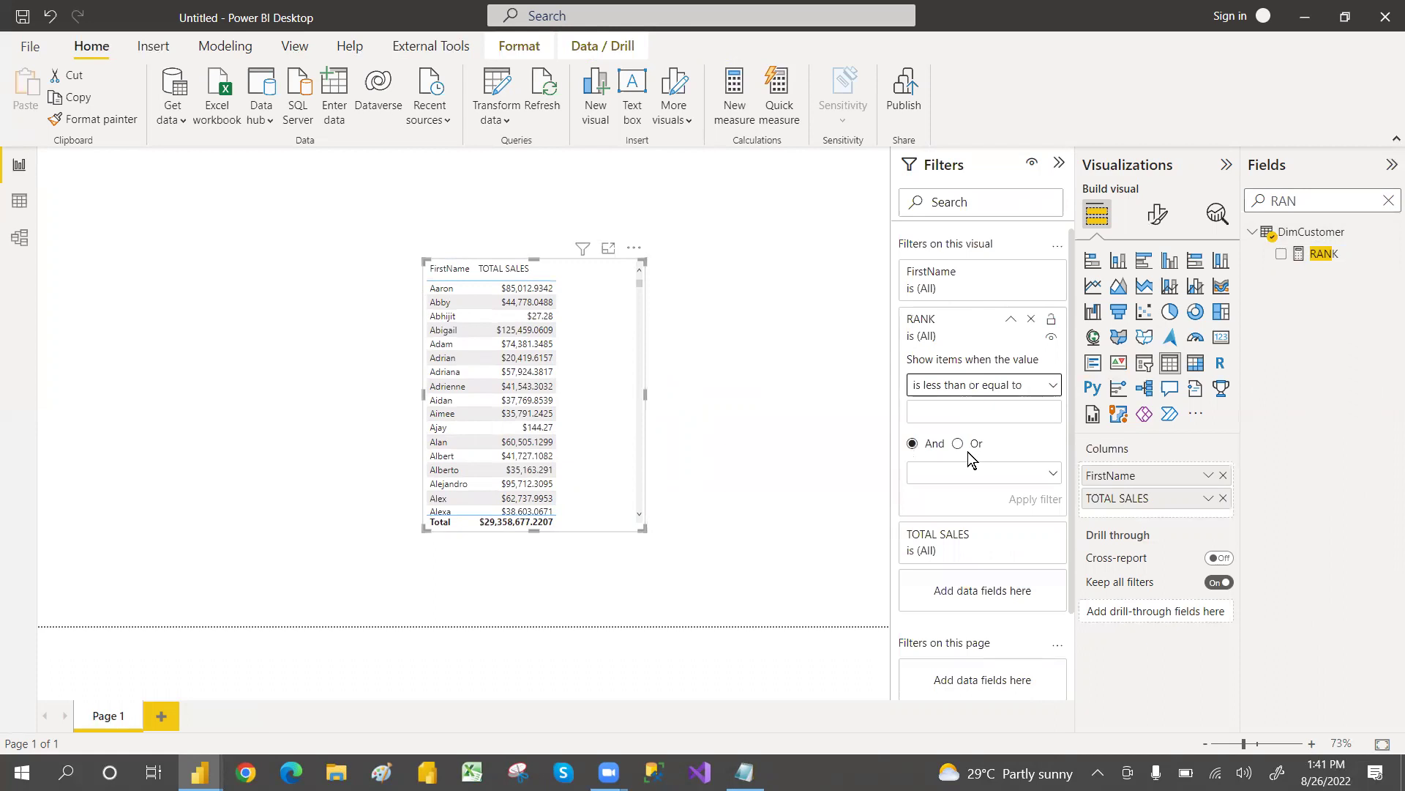
pyautogui.click(950, 407)
pyautogui.write('10')
pyautogui.click(1035, 498)
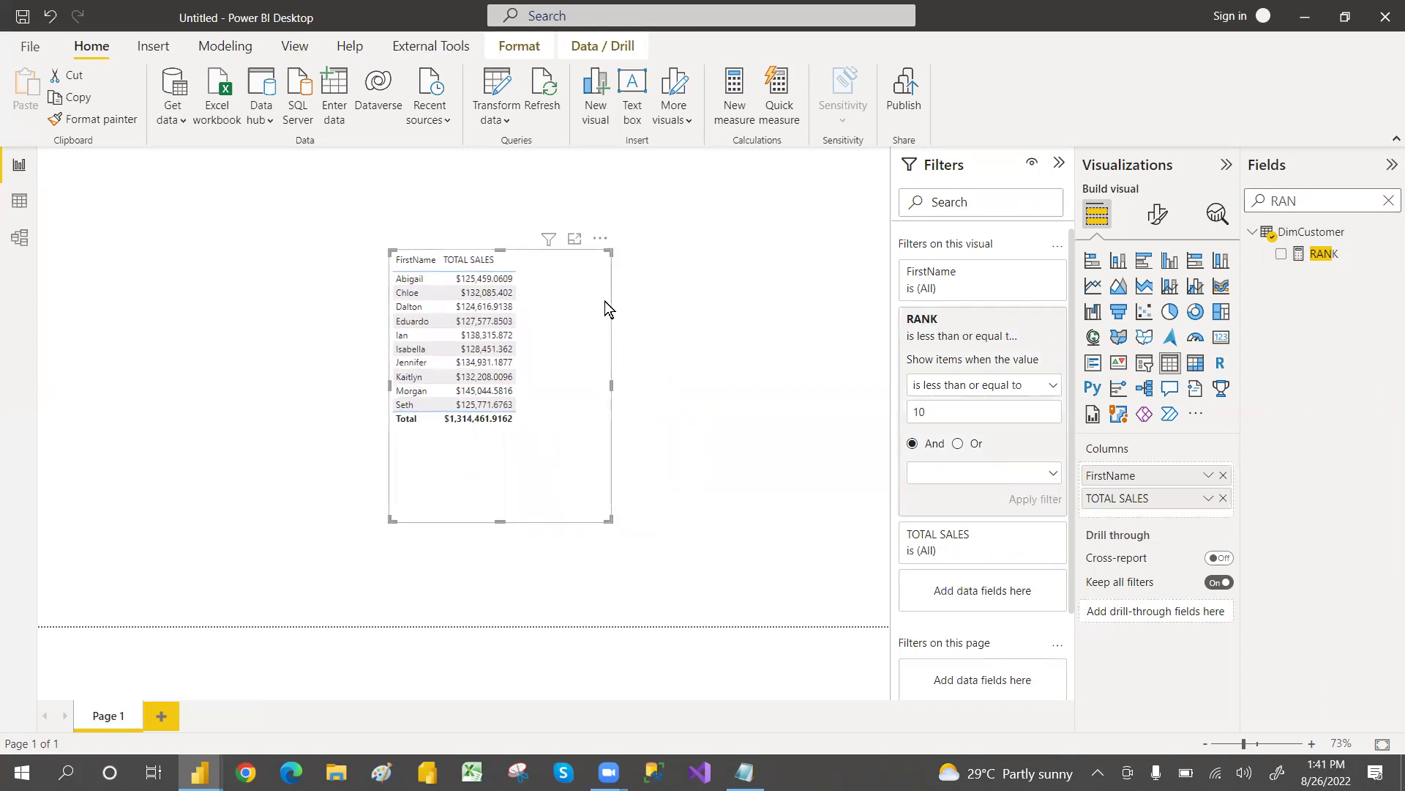
# Shrink the customer sales table slightly and sort it by TOTAL SALES.
pyautogui.moveTo(597, 497); pyautogui.dragTo(594, 484)
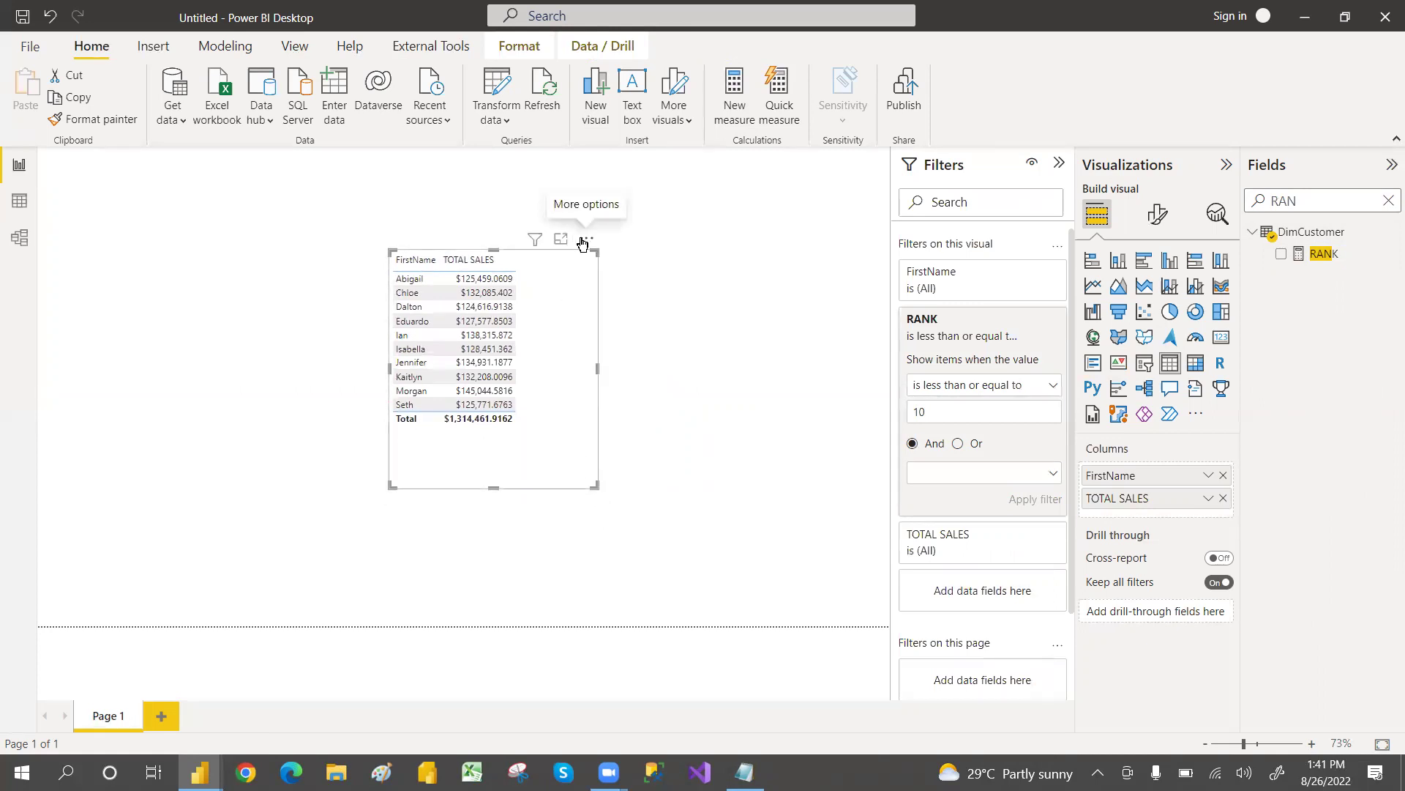
pyautogui.click(583, 242)
pyautogui.moveTo(717, 418)
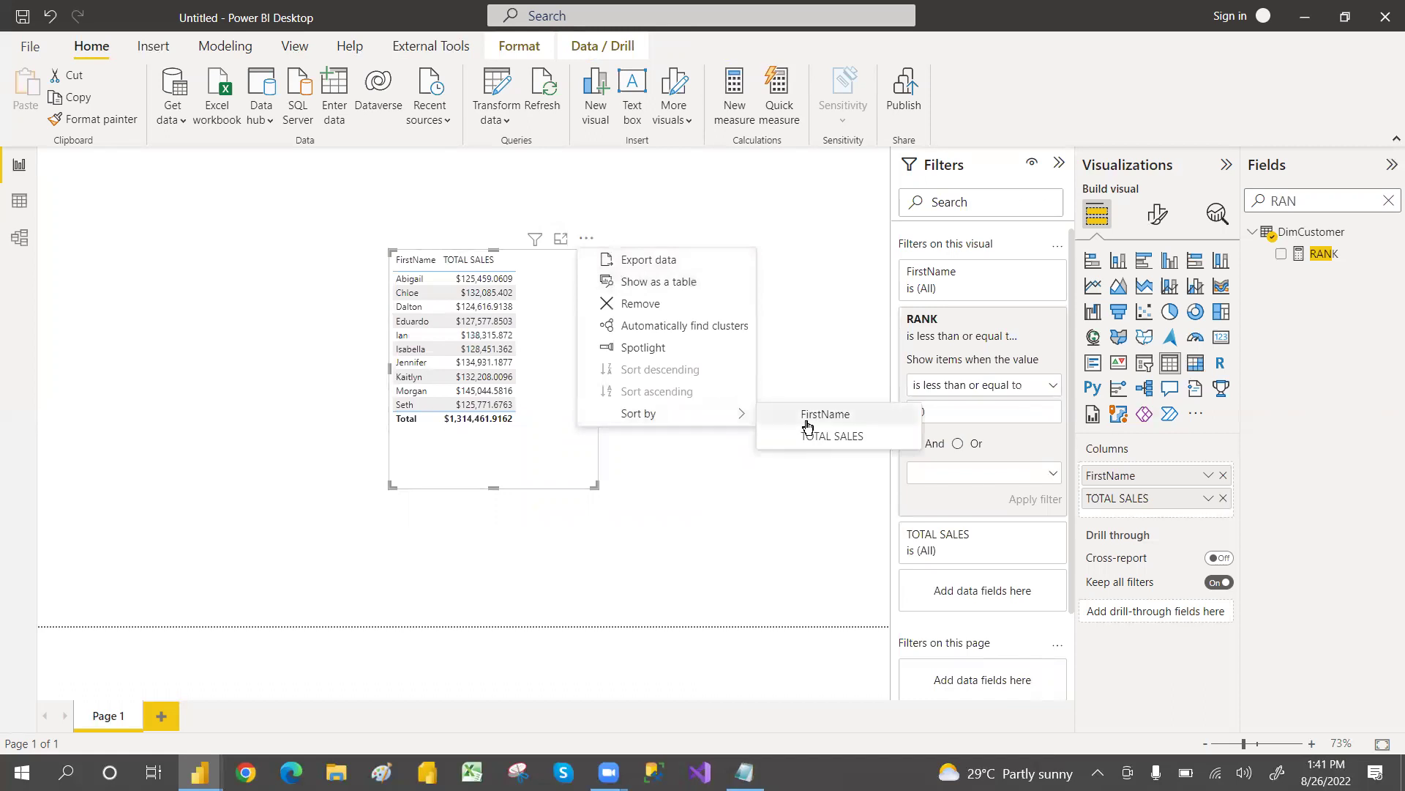
pyautogui.click(832, 437)
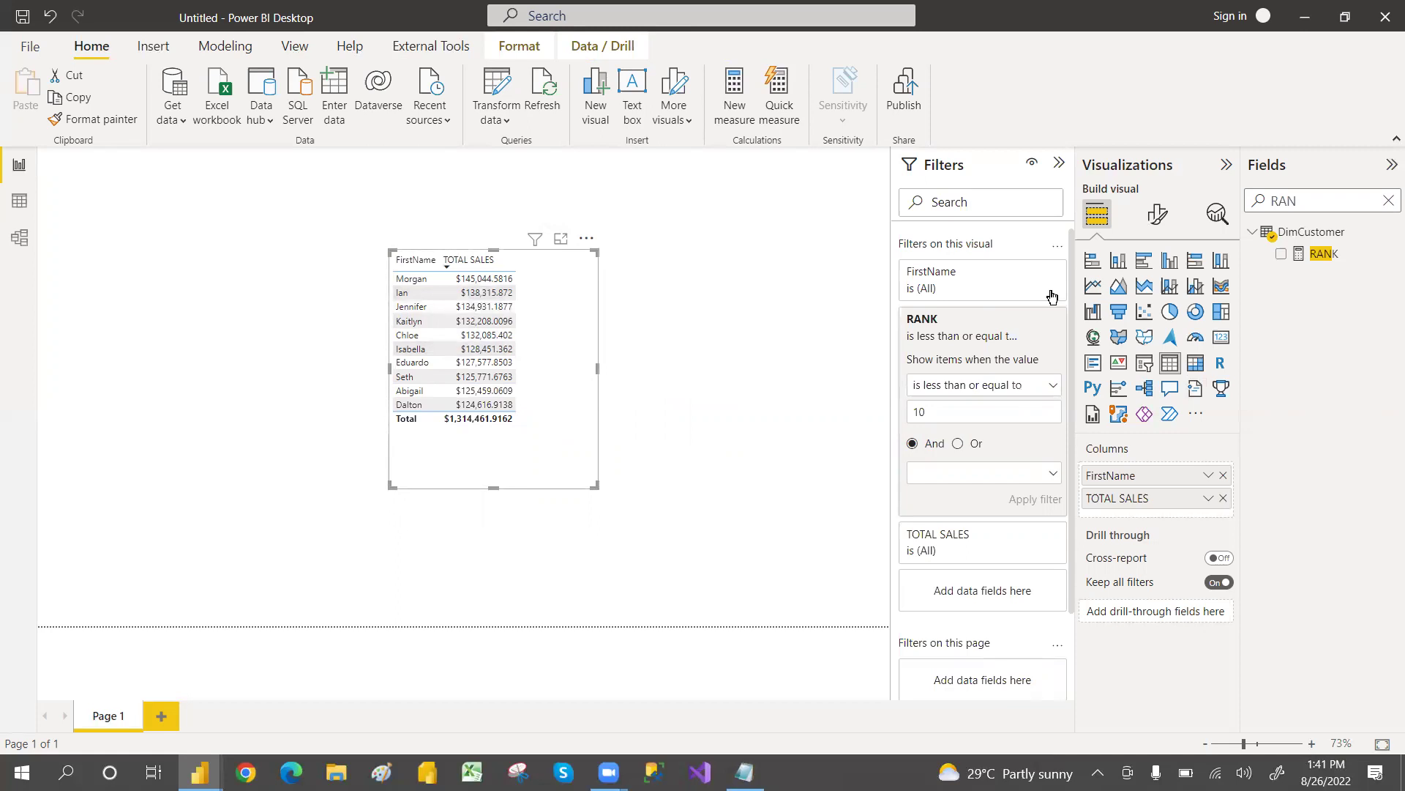
# Set the TOTAL SALES measure's number format to 2 decimal places.
pyautogui.click(1390, 202)
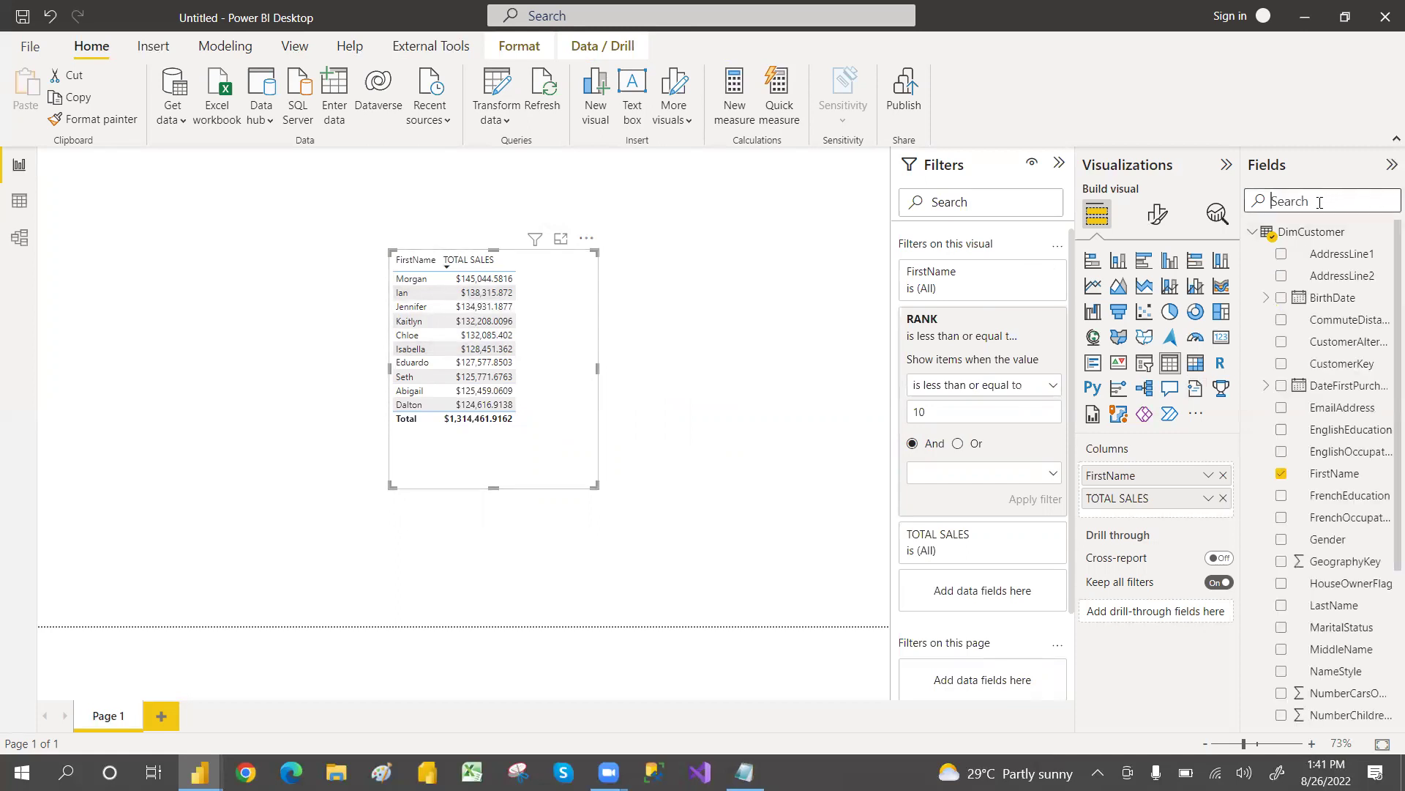
pyautogui.write('TOT')
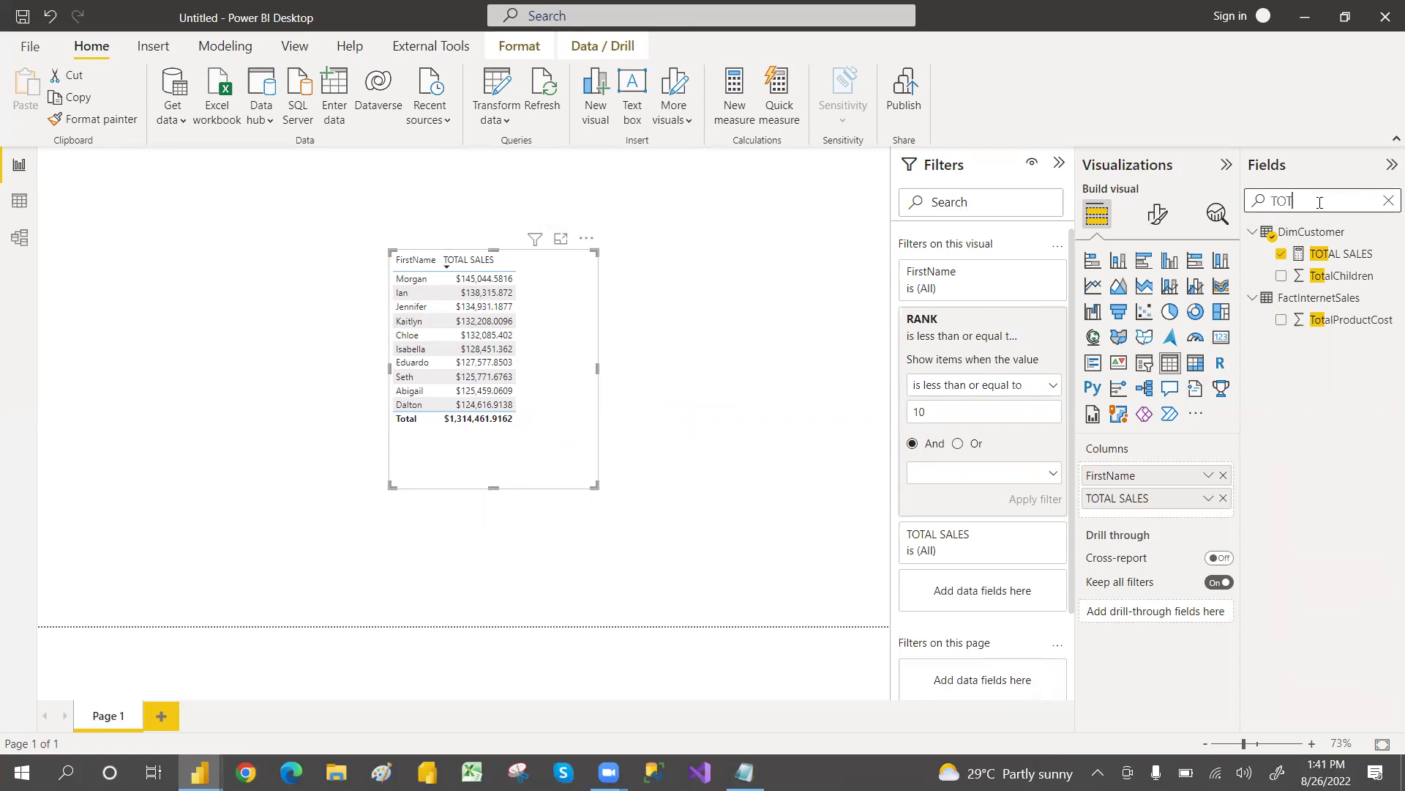
pyautogui.click(1346, 253)
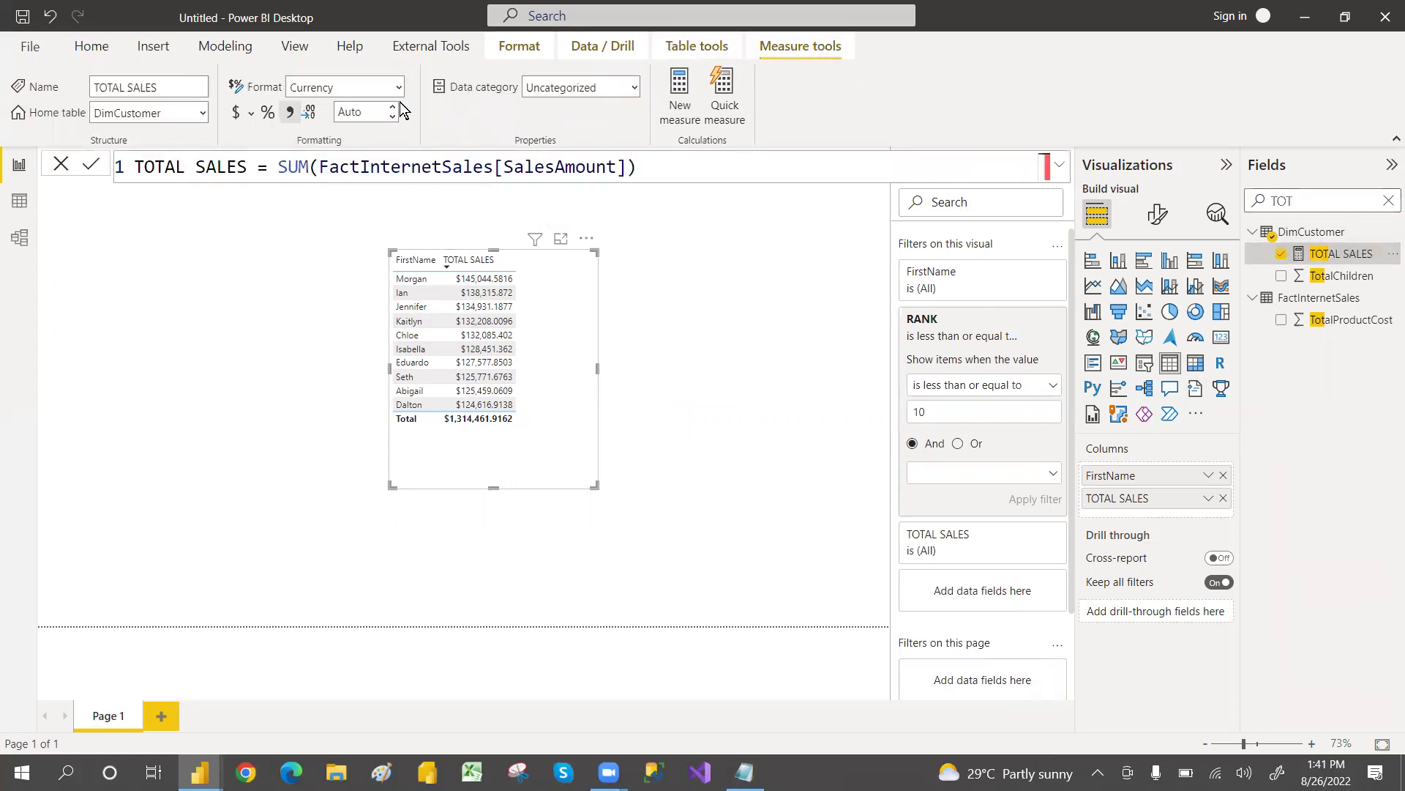
pyautogui.click(362, 105)
pyautogui.click(362, 105)
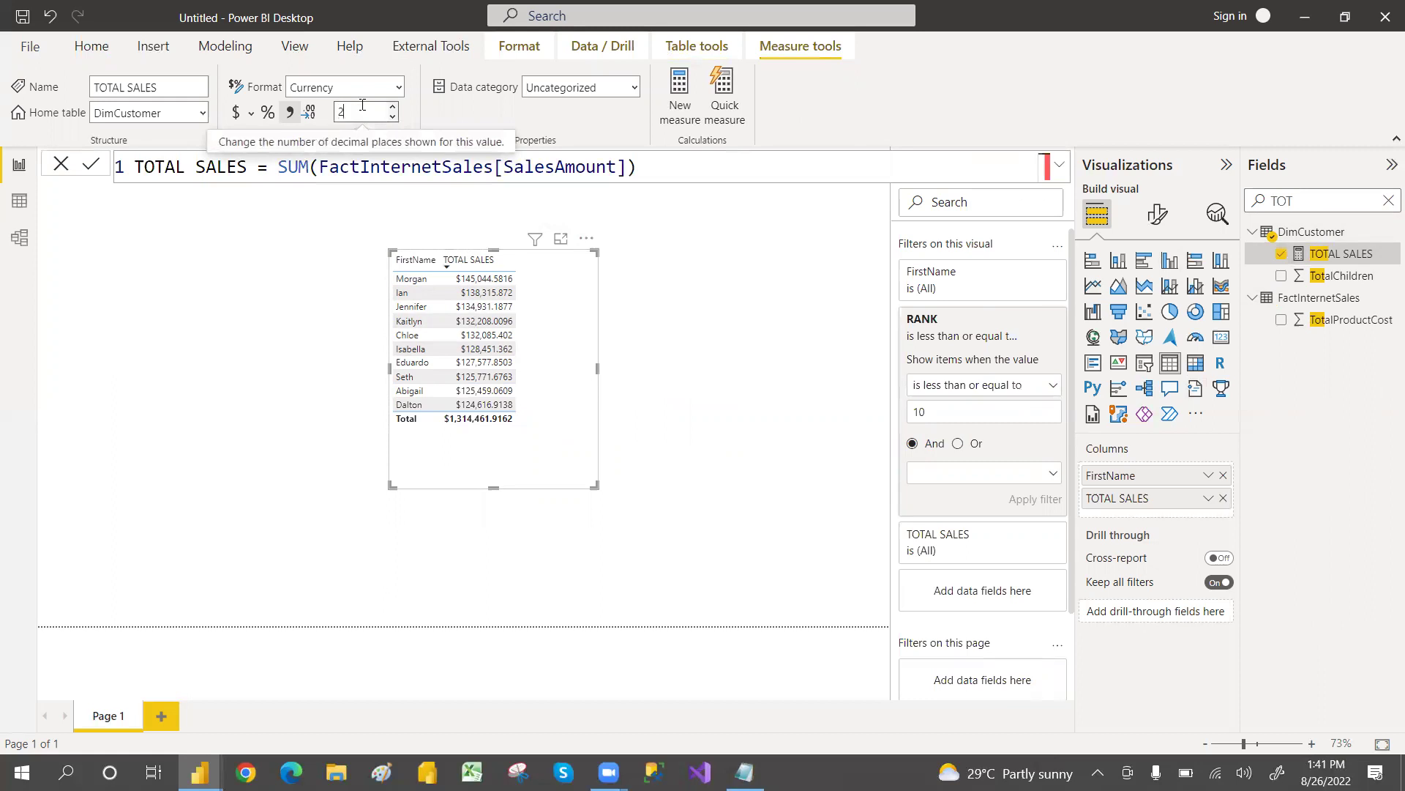
pyautogui.press('BackSpace')
pyautogui.press('BackSpace')
pyautogui.press('BackSpace')
pyautogui.press('BackSpace')
pyautogui.write('2')
pyautogui.press('Return')
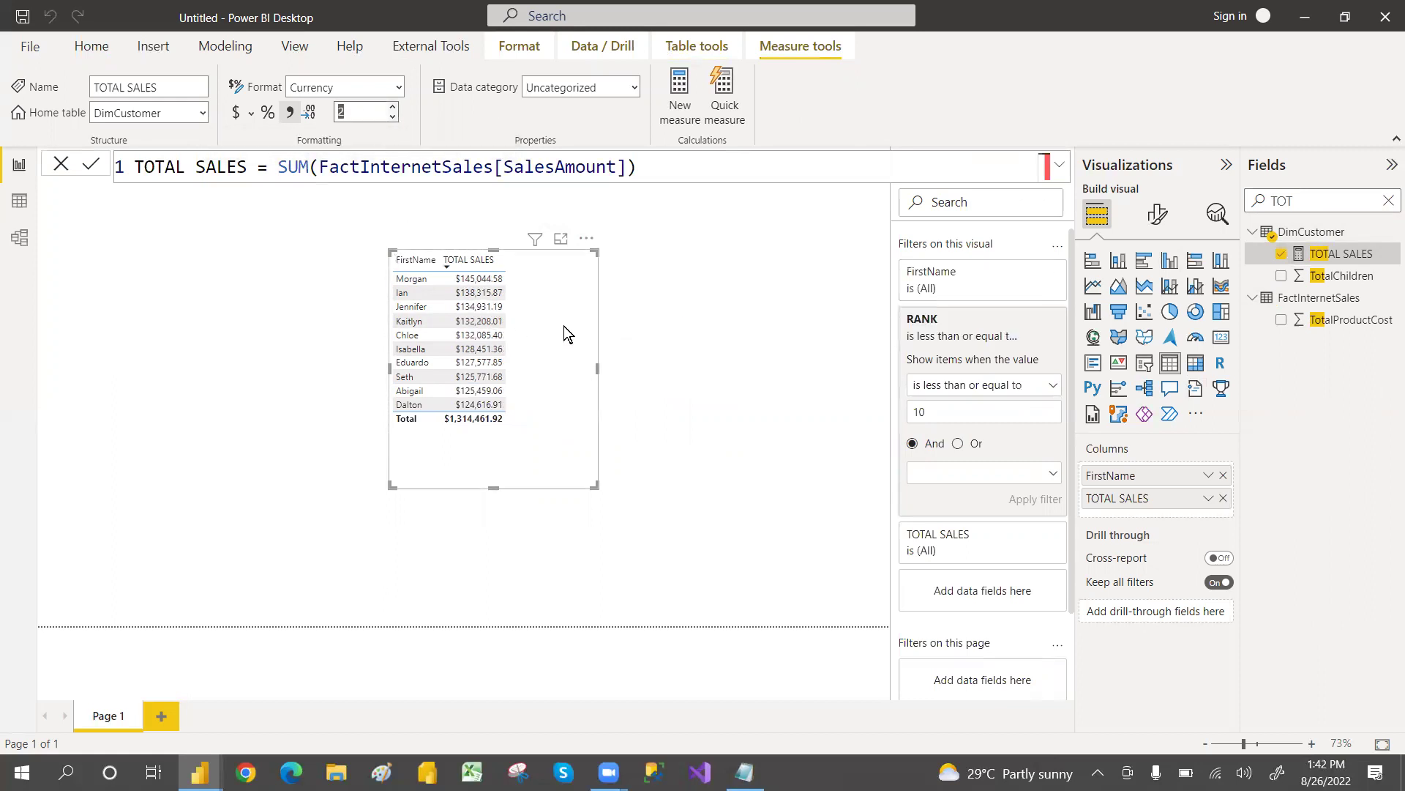
pyautogui.click(691, 336)
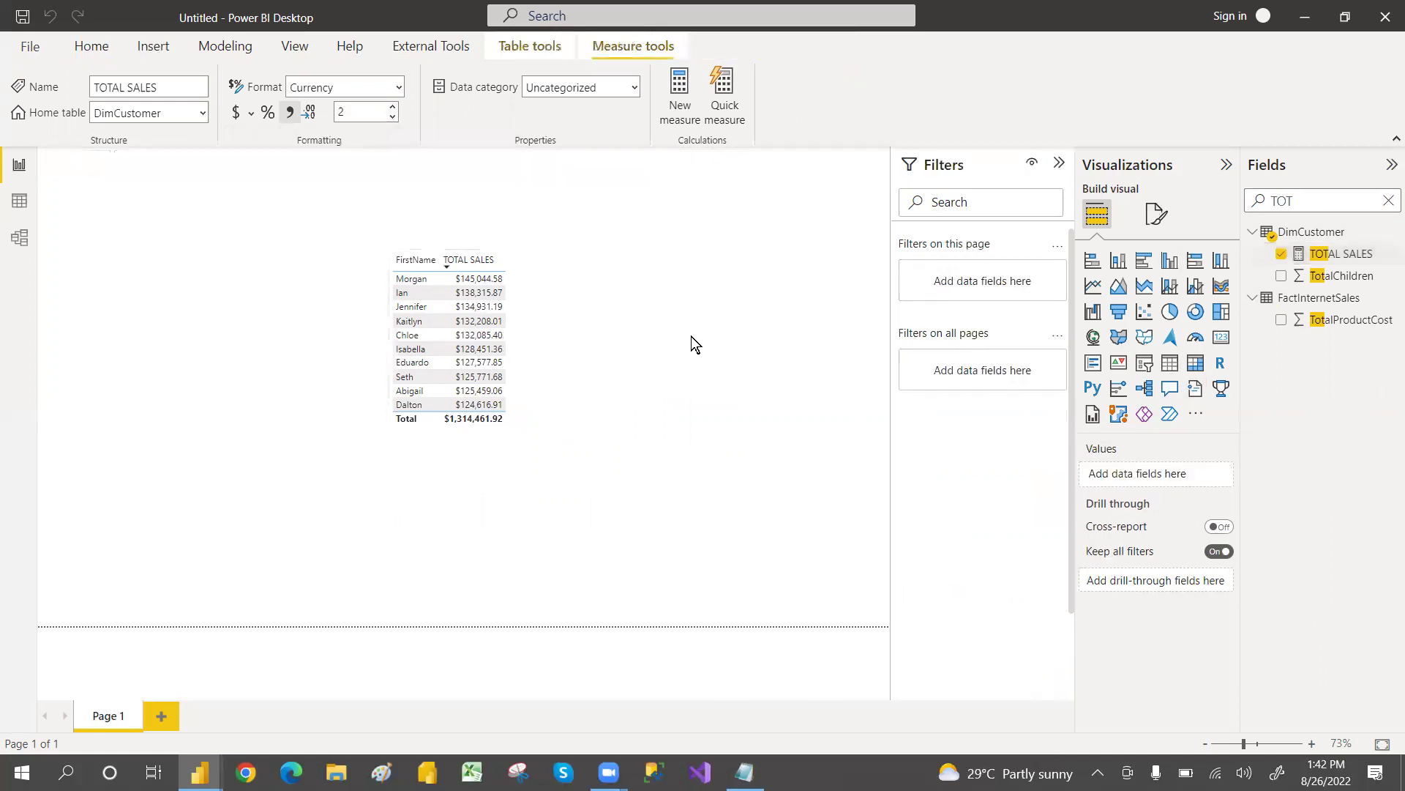
# Add the RANK measure as a column after TOTAL SALES in the customer table and reposition the table on the page.
pyautogui.scroll(3, 691, 336)
pyautogui.moveTo(636, 307); pyautogui.dragTo(598, 239)
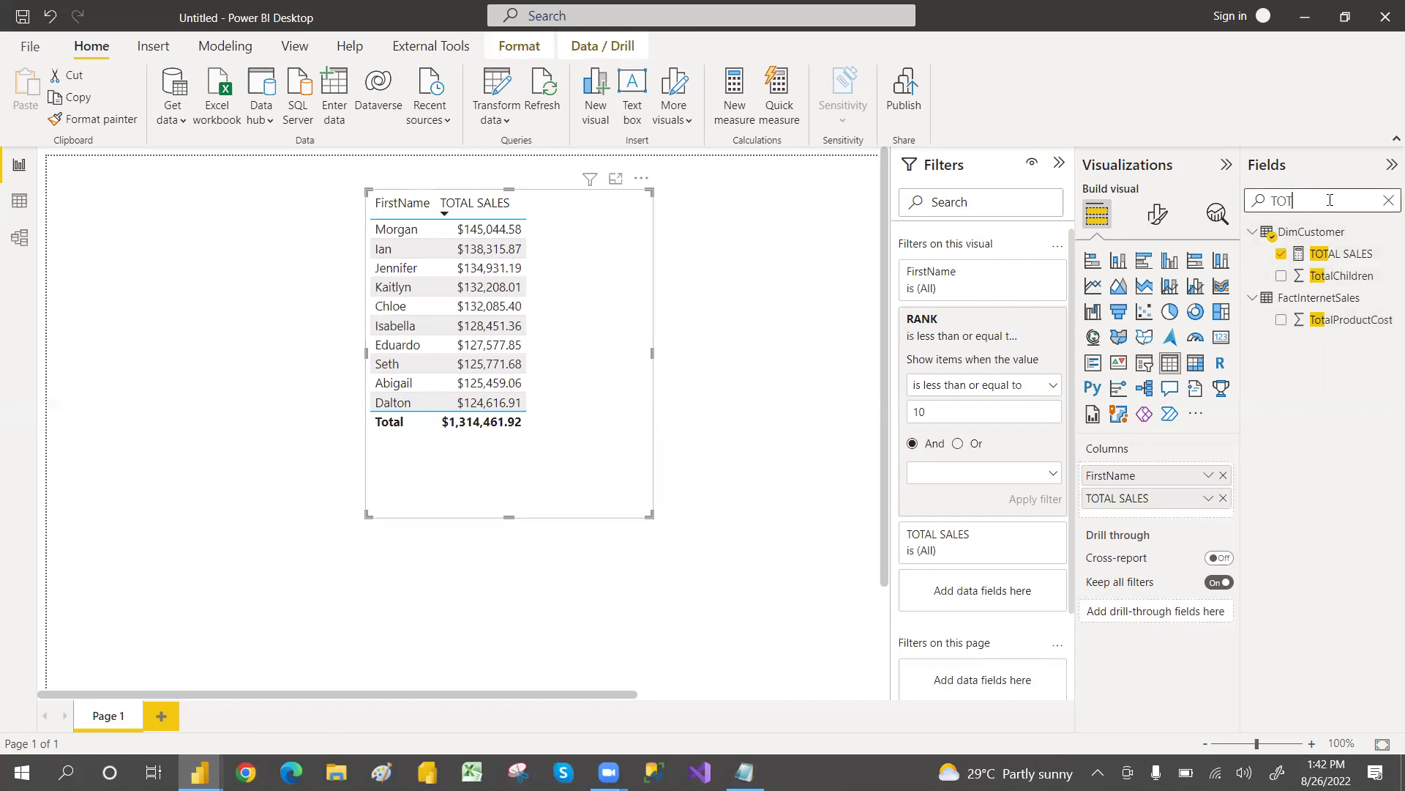
pyautogui.press('BackSpace')
pyautogui.press('BackSpace')
pyautogui.press('BackSpace')
pyautogui.write('RAN')
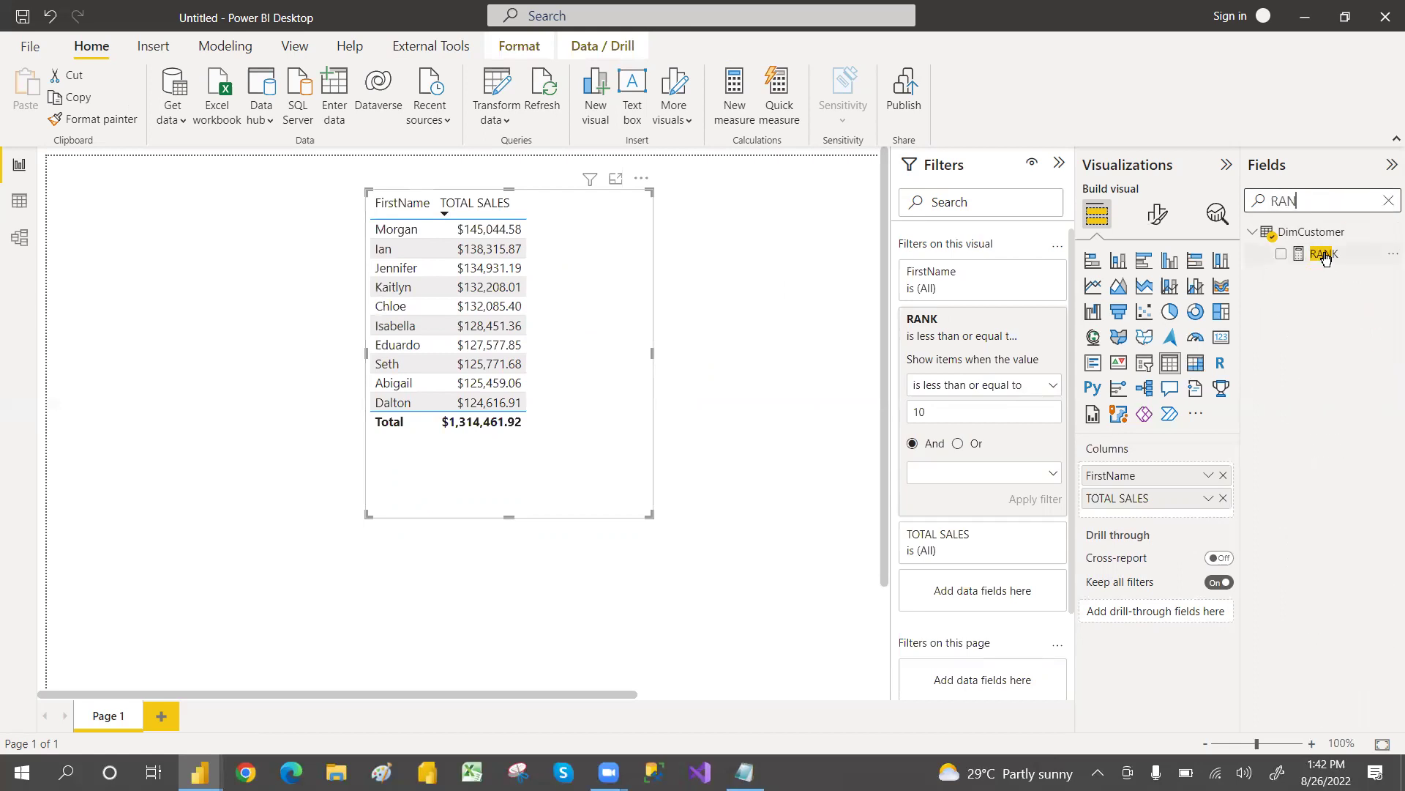
pyautogui.moveTo(1325, 256); pyautogui.dragTo(1149, 511)
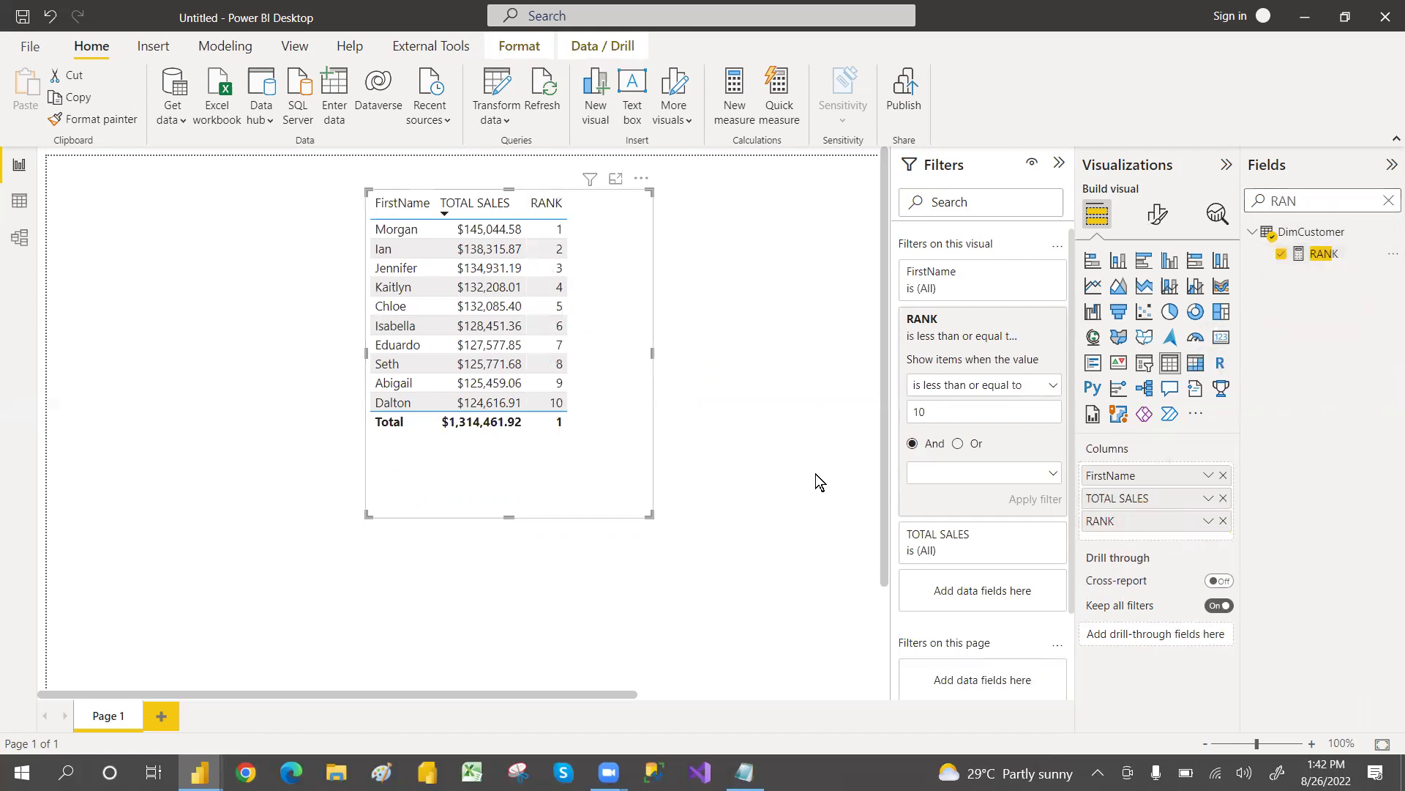
pyautogui.moveTo(545, 468); pyautogui.dragTo(598, 462)
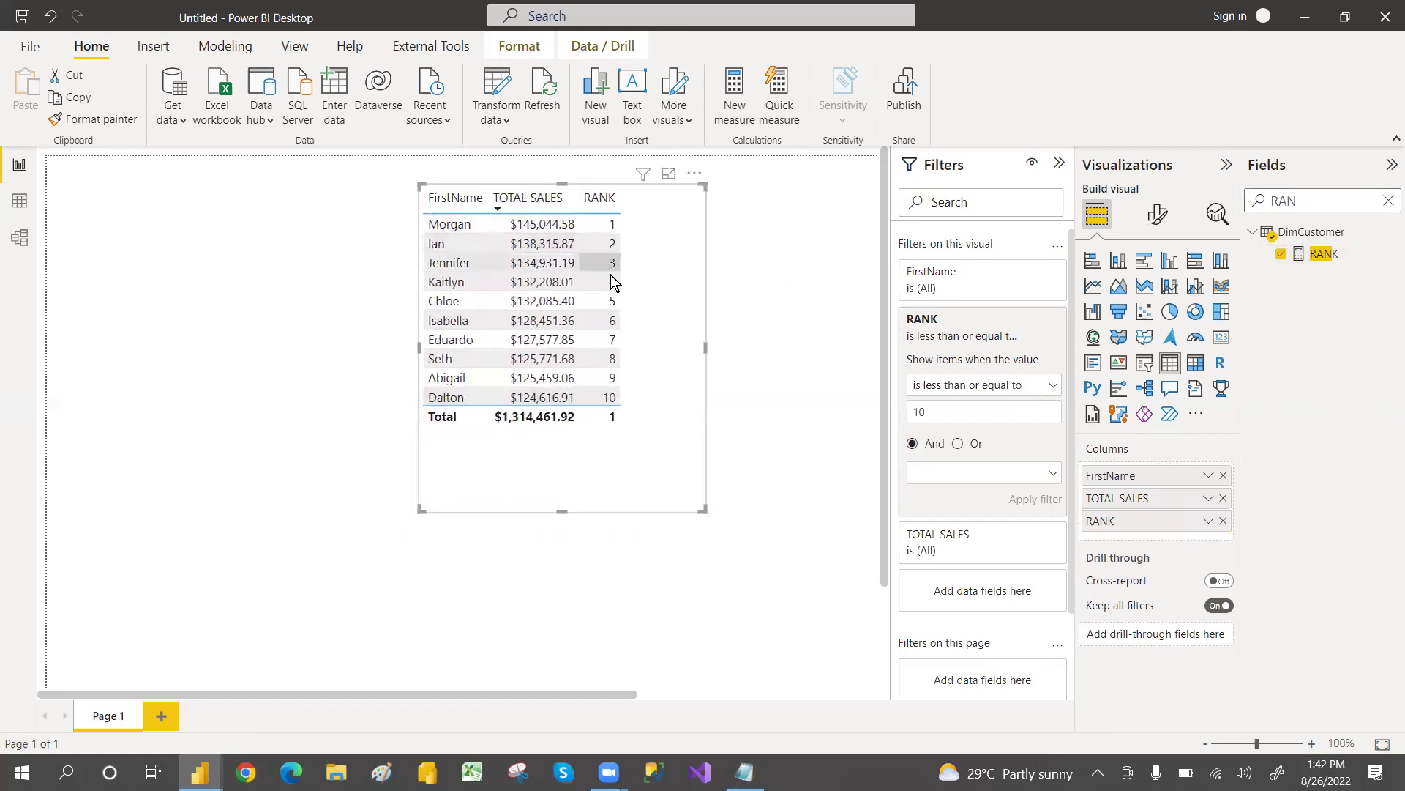
pyautogui.moveTo(645, 323); pyautogui.dragTo(658, 383)
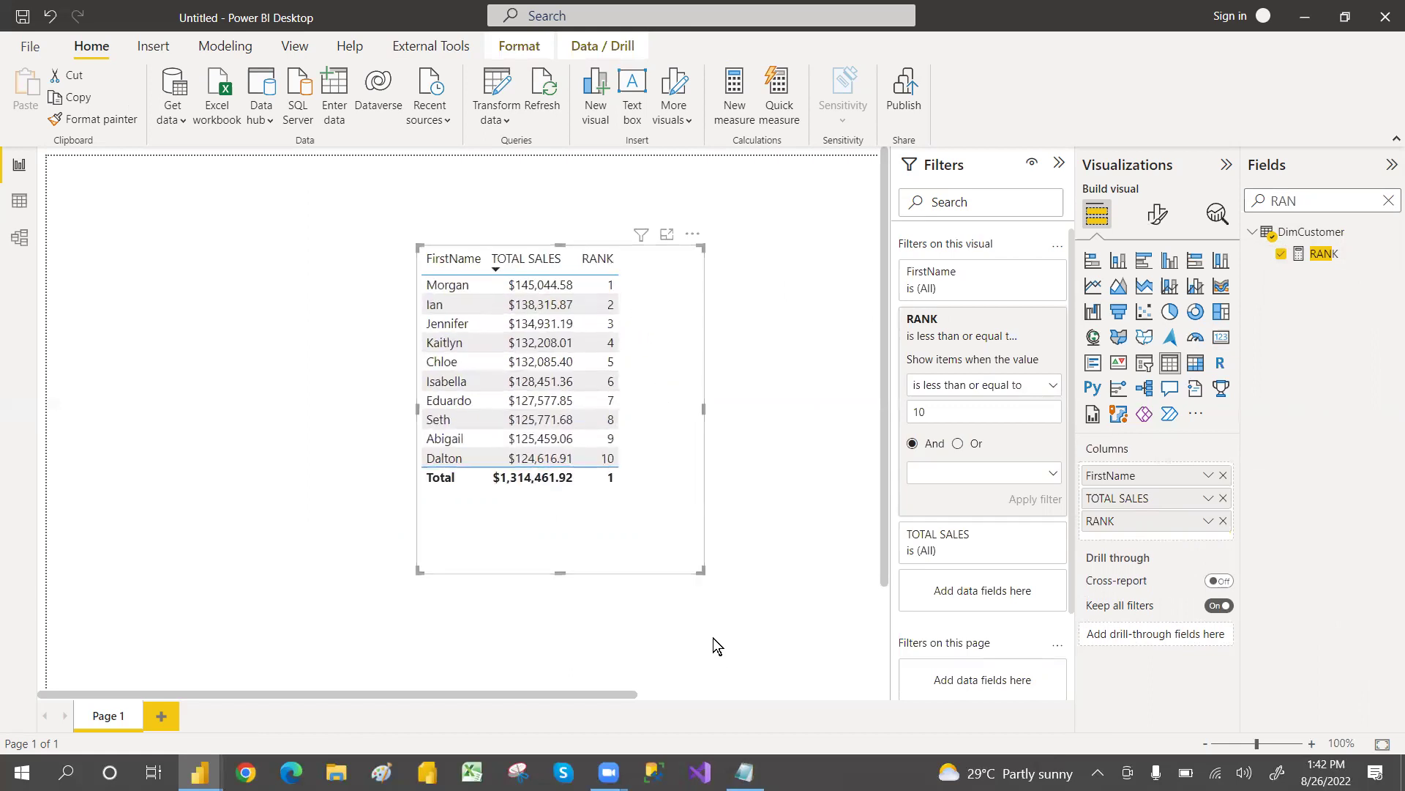
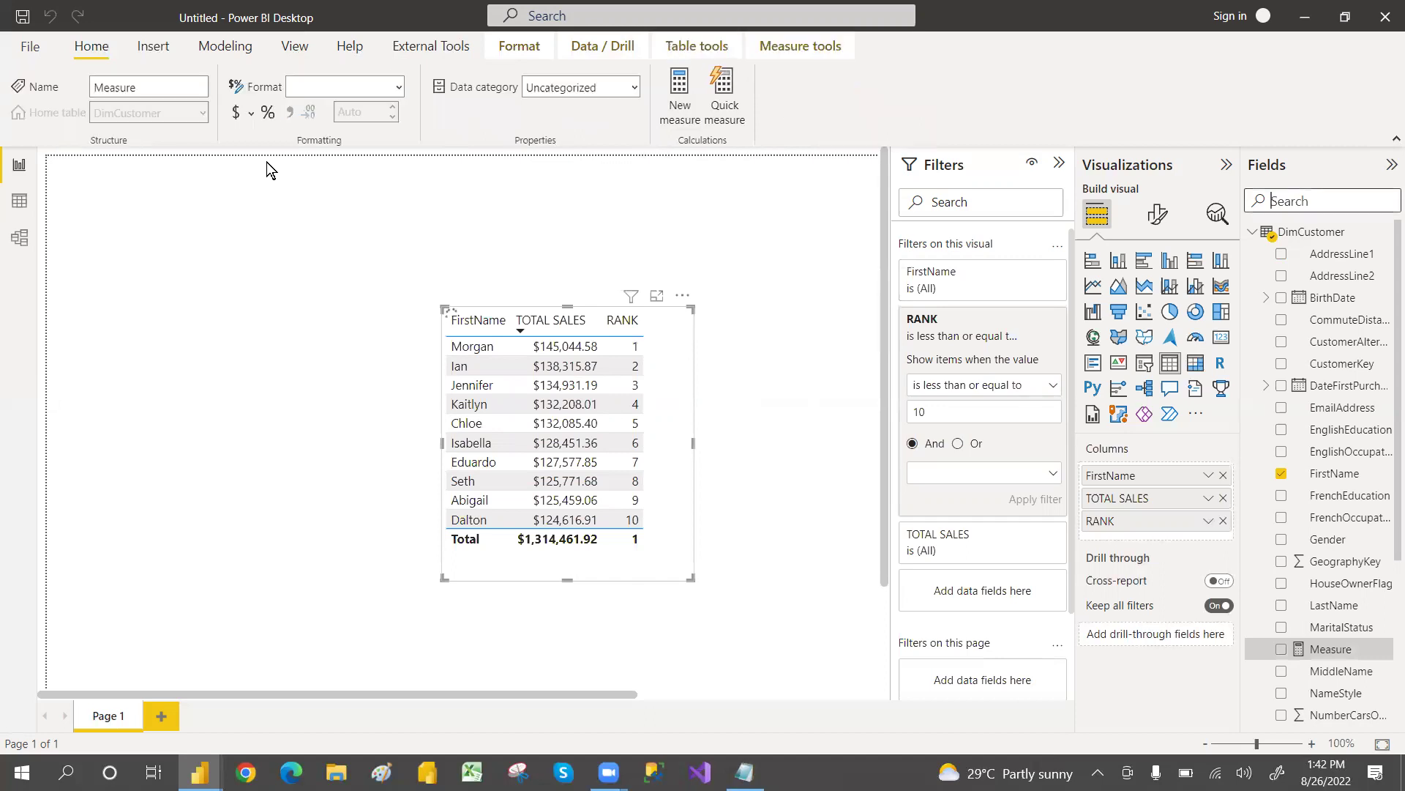
# Create a DimCustomer measure named TOP 10 CUSTOMER, beginning its formula with IF([RANK]<=10.
pyautogui.press('BackSpace')
pyautogui.write('TOP 10 CUSTO')
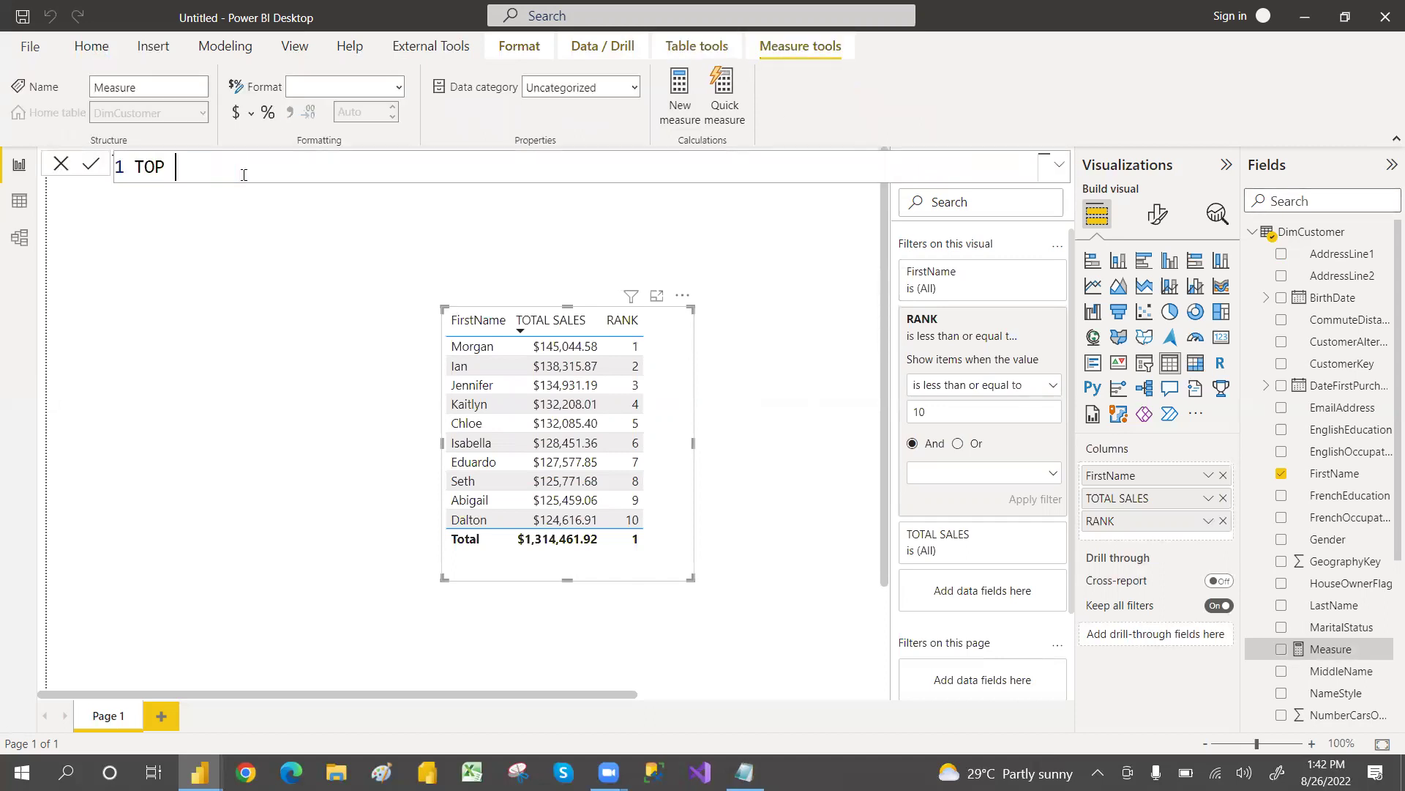
pyautogui.write('MER = IF')
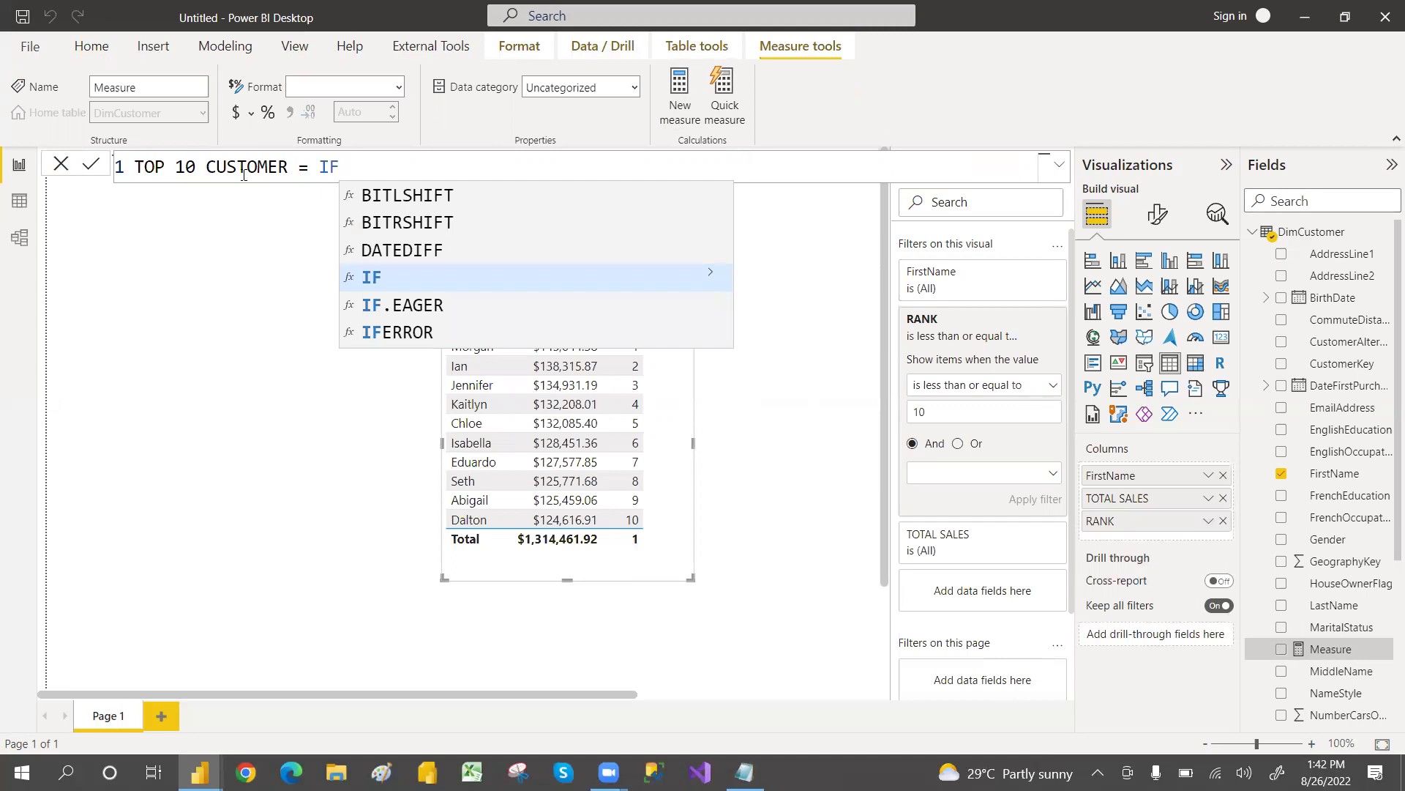
pyautogui.write('([RANK')
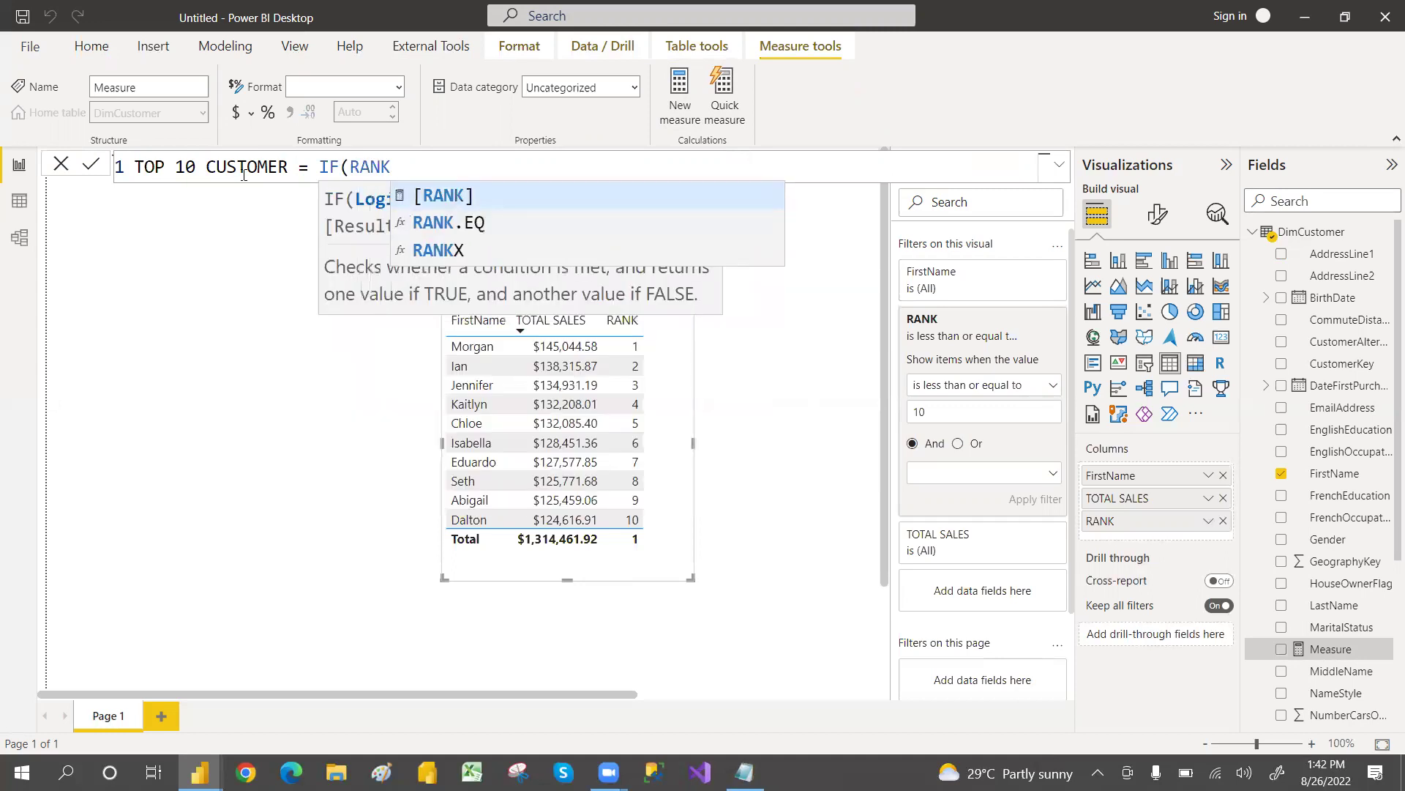
pyautogui.press('Tab')
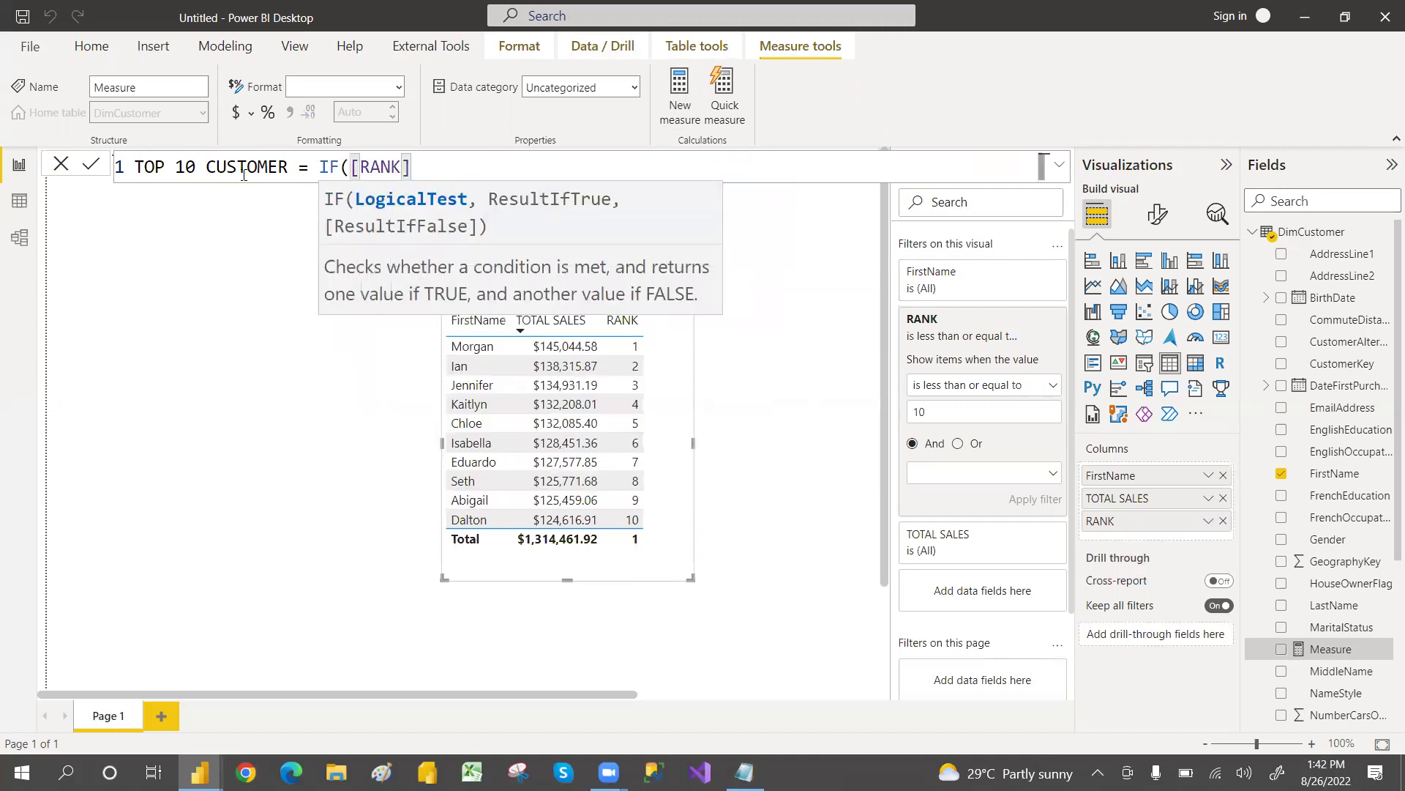
pyautogui.write('<=10')
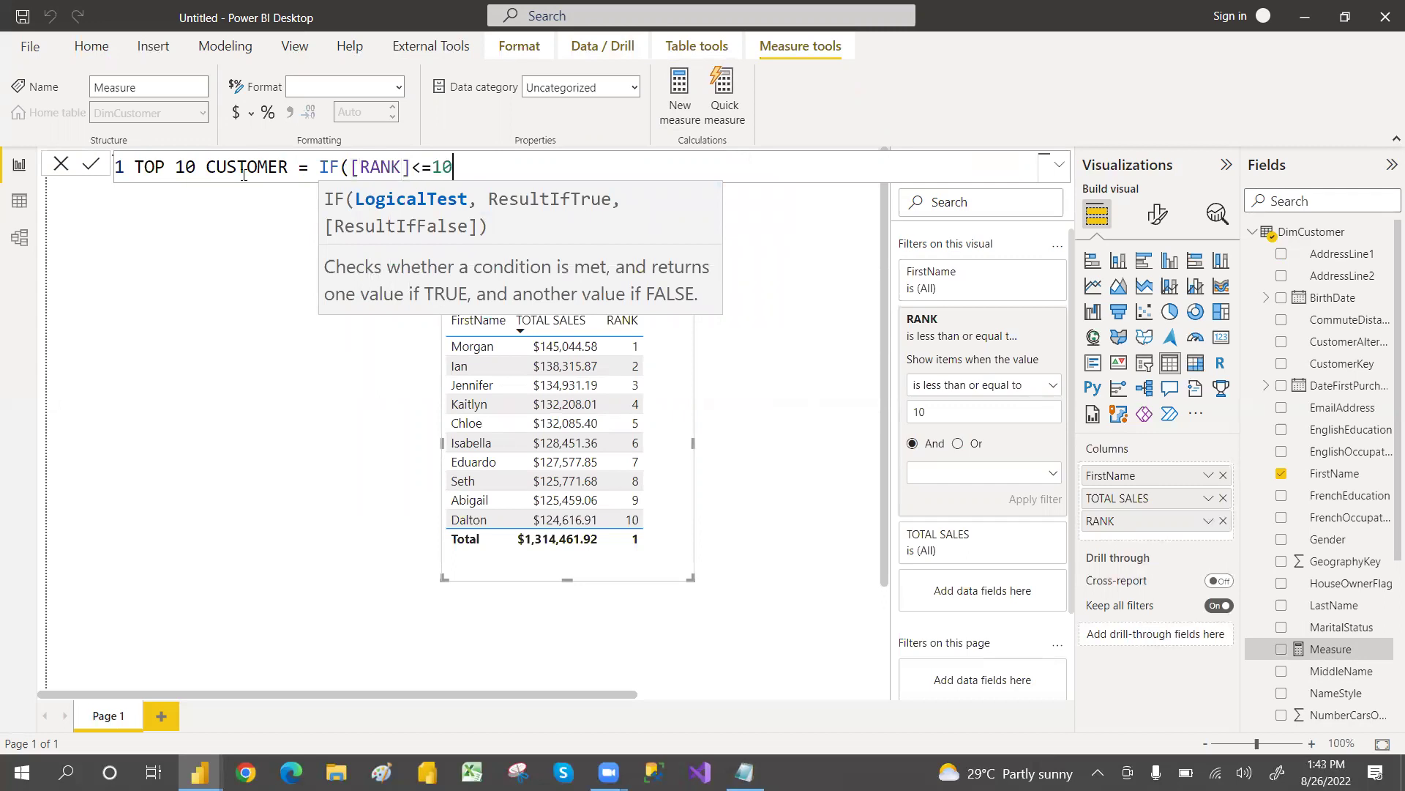
# Complete the TOP 10 CUSTOMER formula with [TOTAL SALES] as the true result and BLANK() as the false result, and commit it.
pyautogui.write(',')
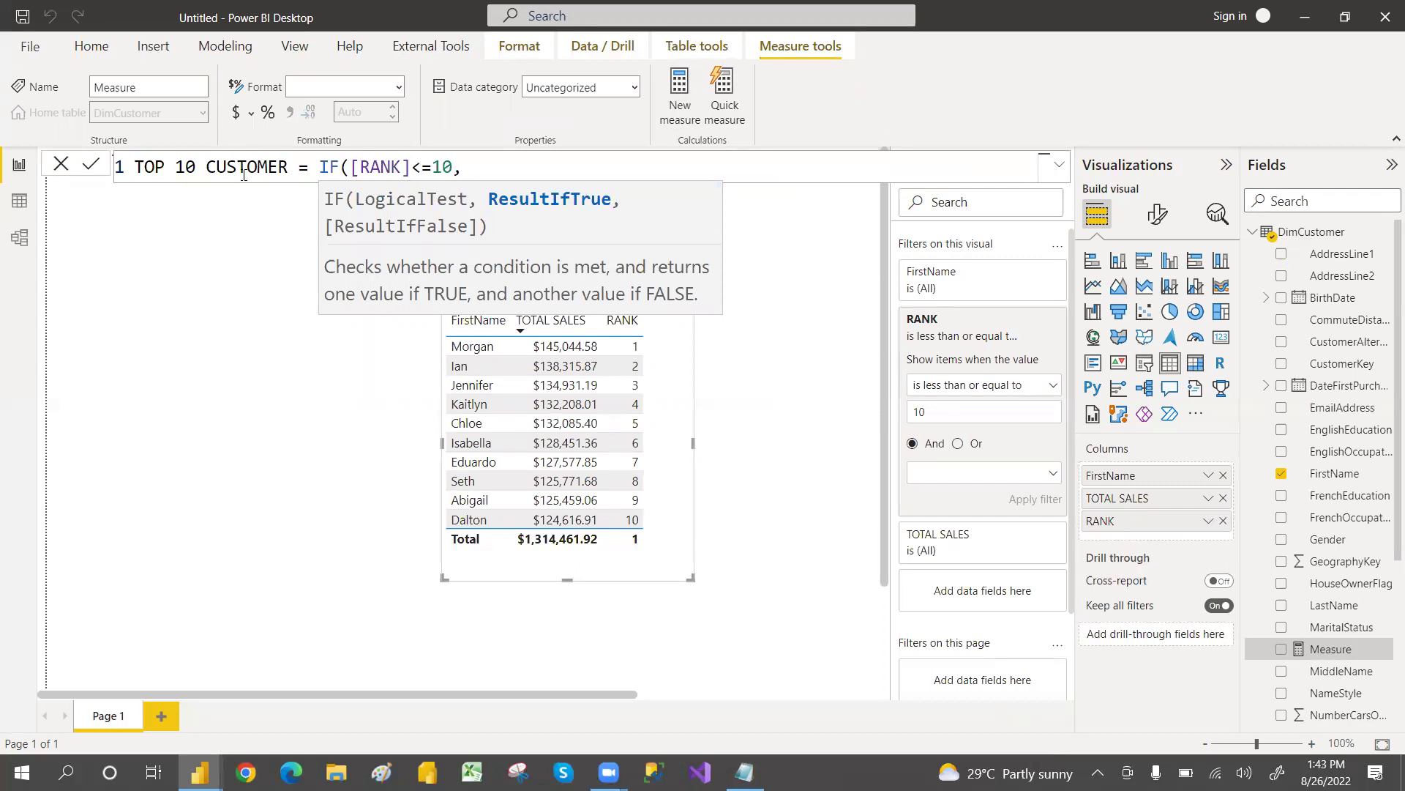
pyautogui.write('TOT')
pyautogui.press('Tab')
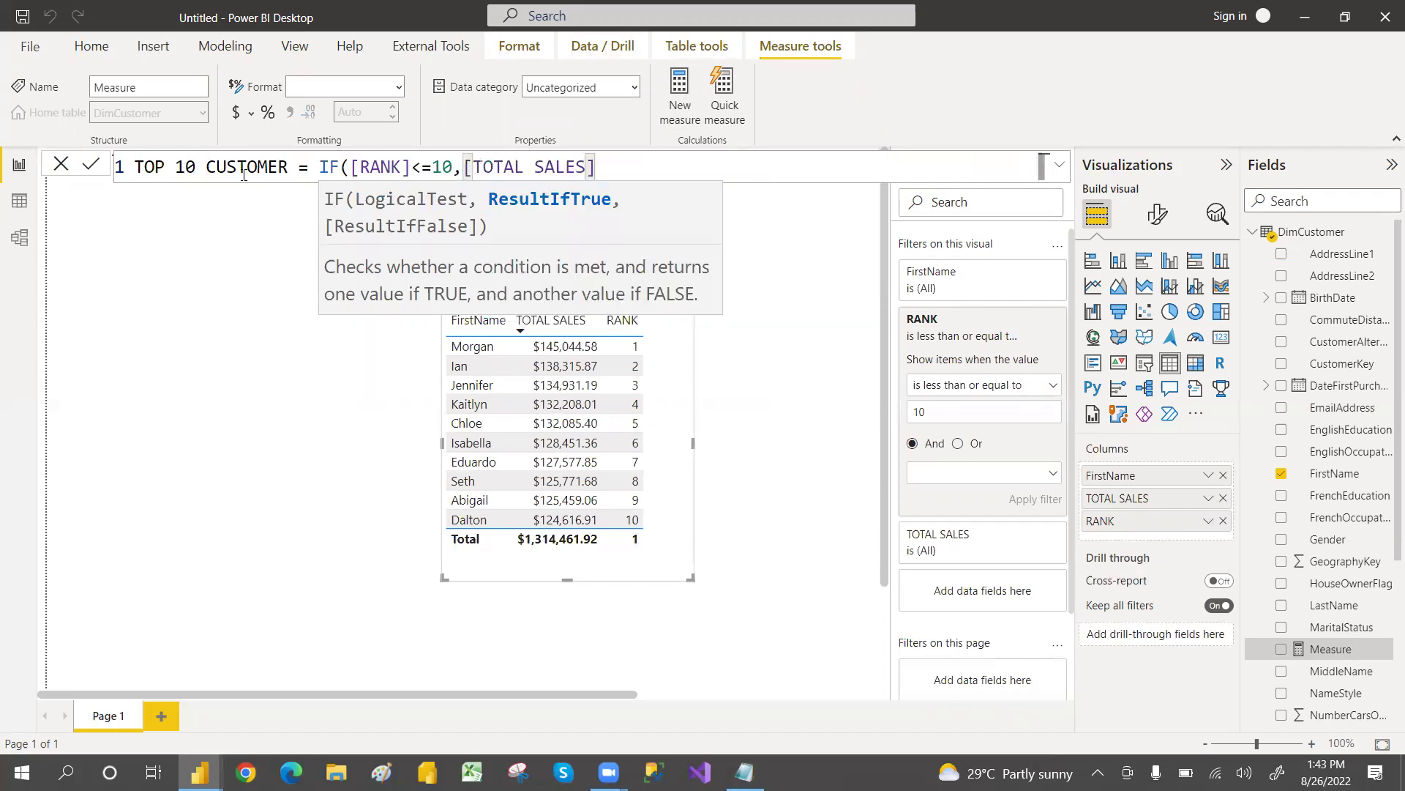
pyautogui.write(',')
pyautogui.write('B')
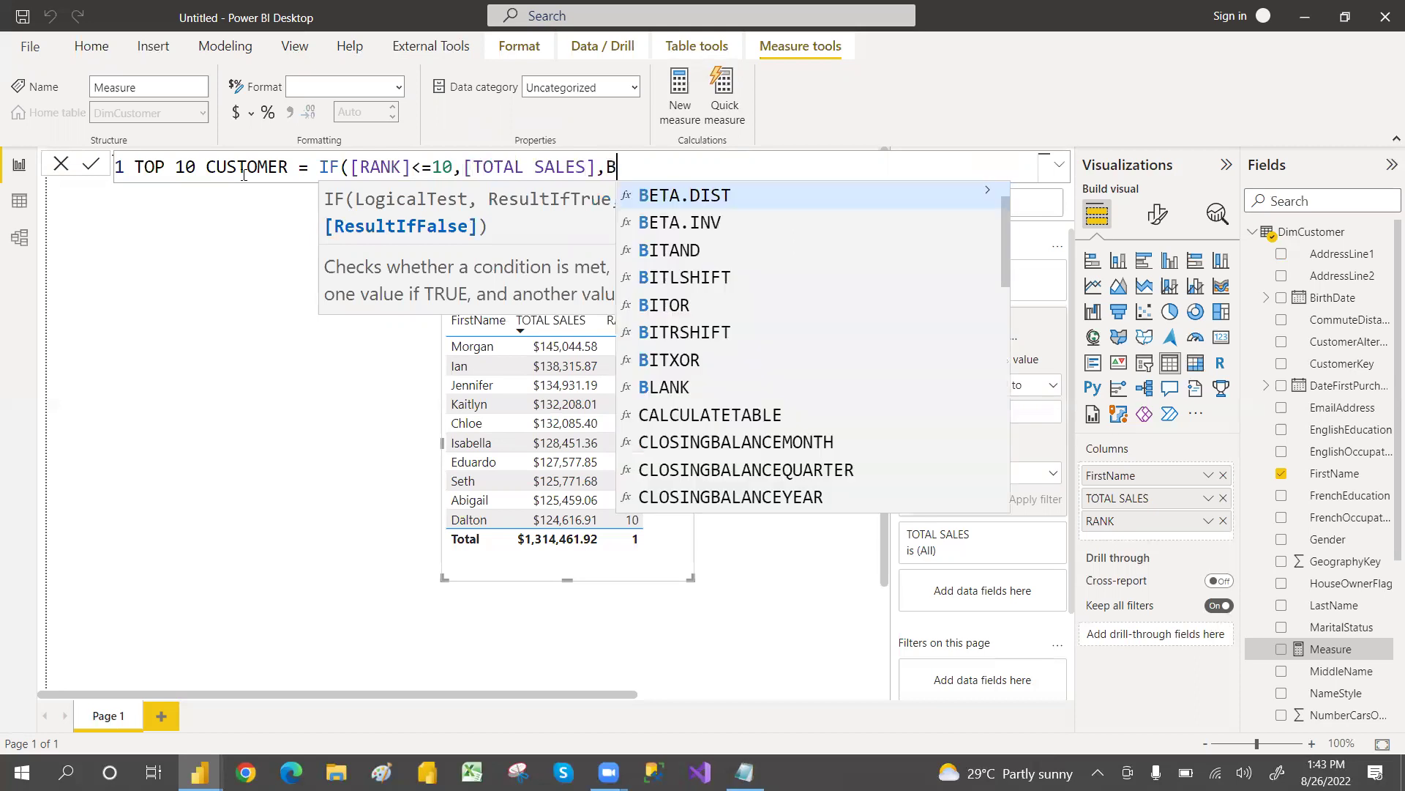
pyautogui.write('LANK')
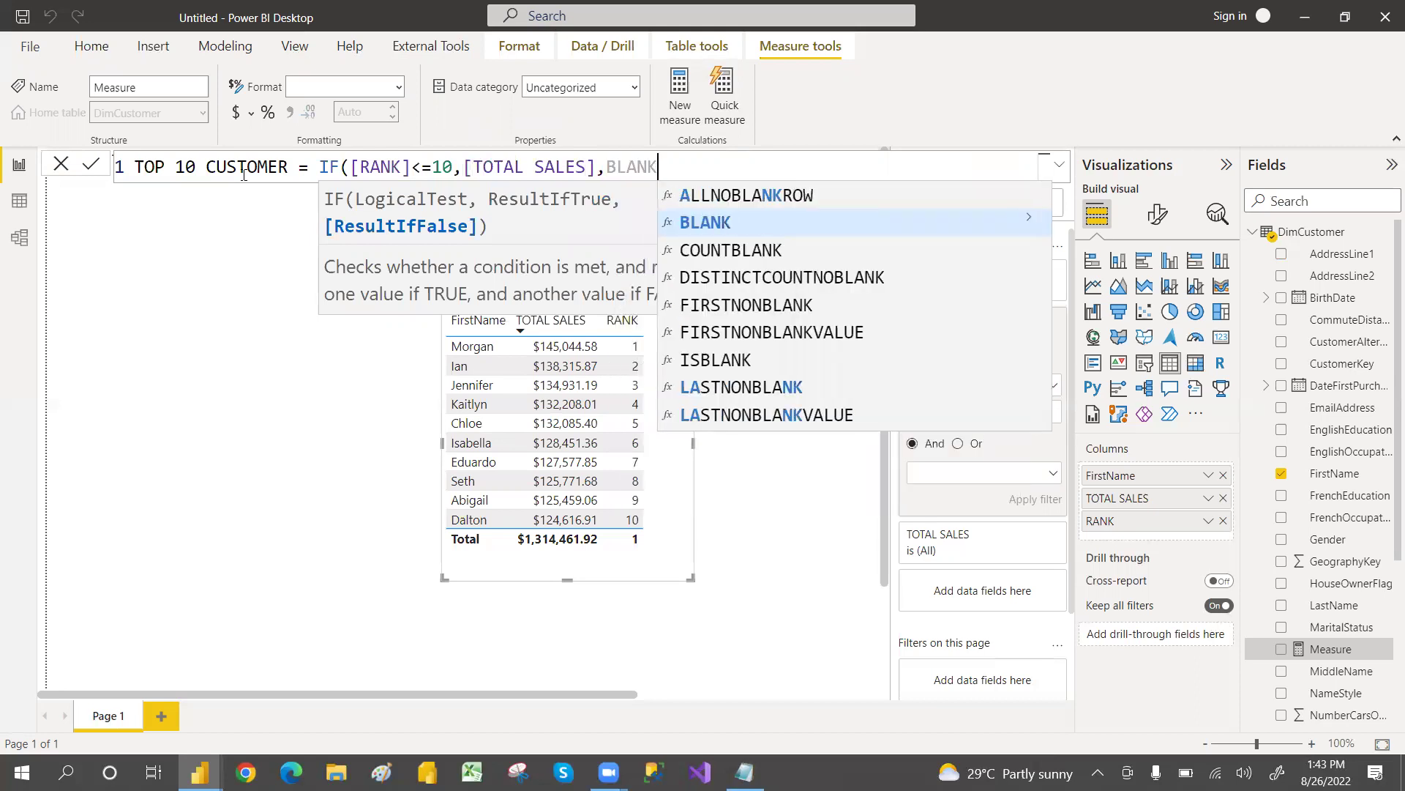
pyautogui.write('())')
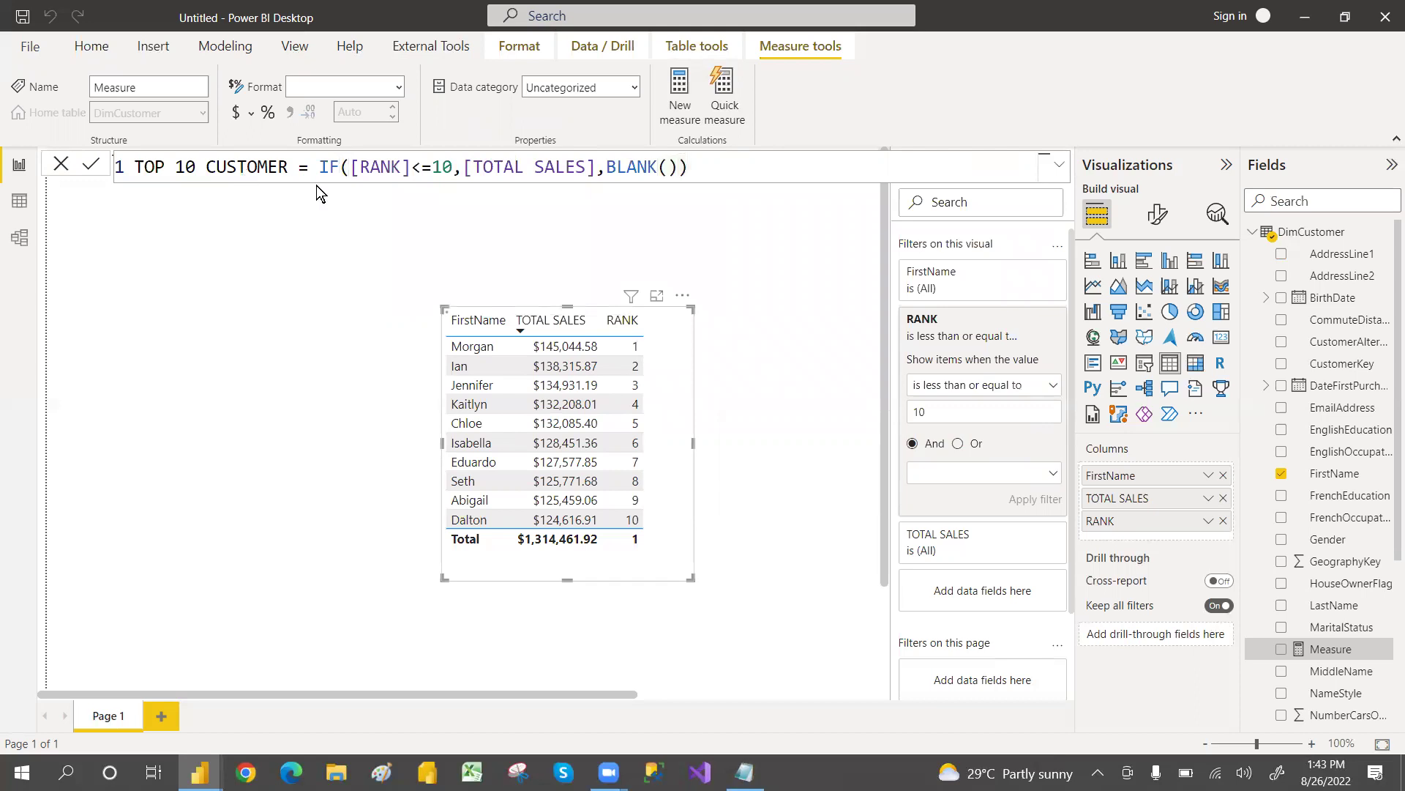
pyautogui.press('Return')
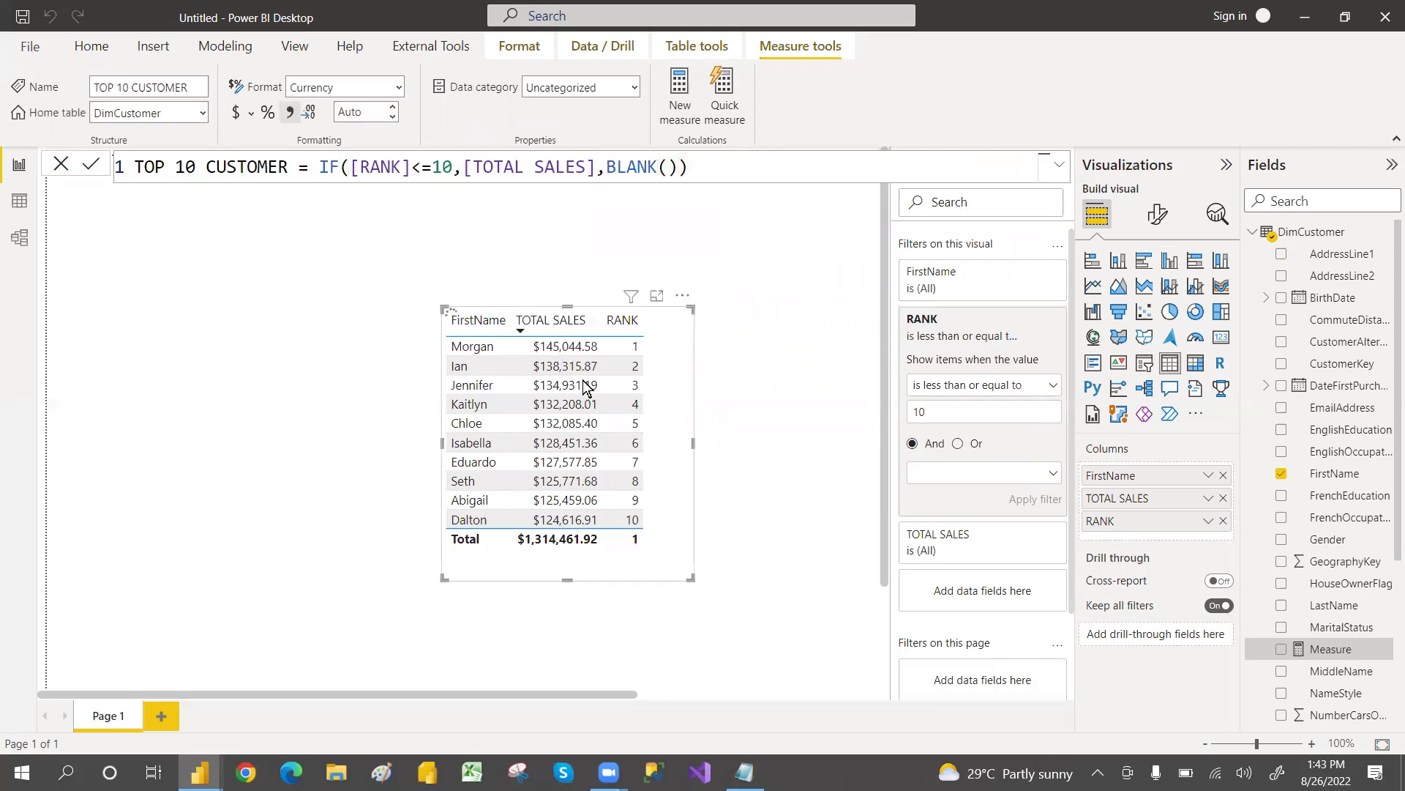
# Shift the customer table toward the page's left side and add the TOP 10 CUSTOMER measure to its columns between FirstName and TOTAL SALES.
pyautogui.moveTo(679, 412); pyautogui.dragTo(553, 391)
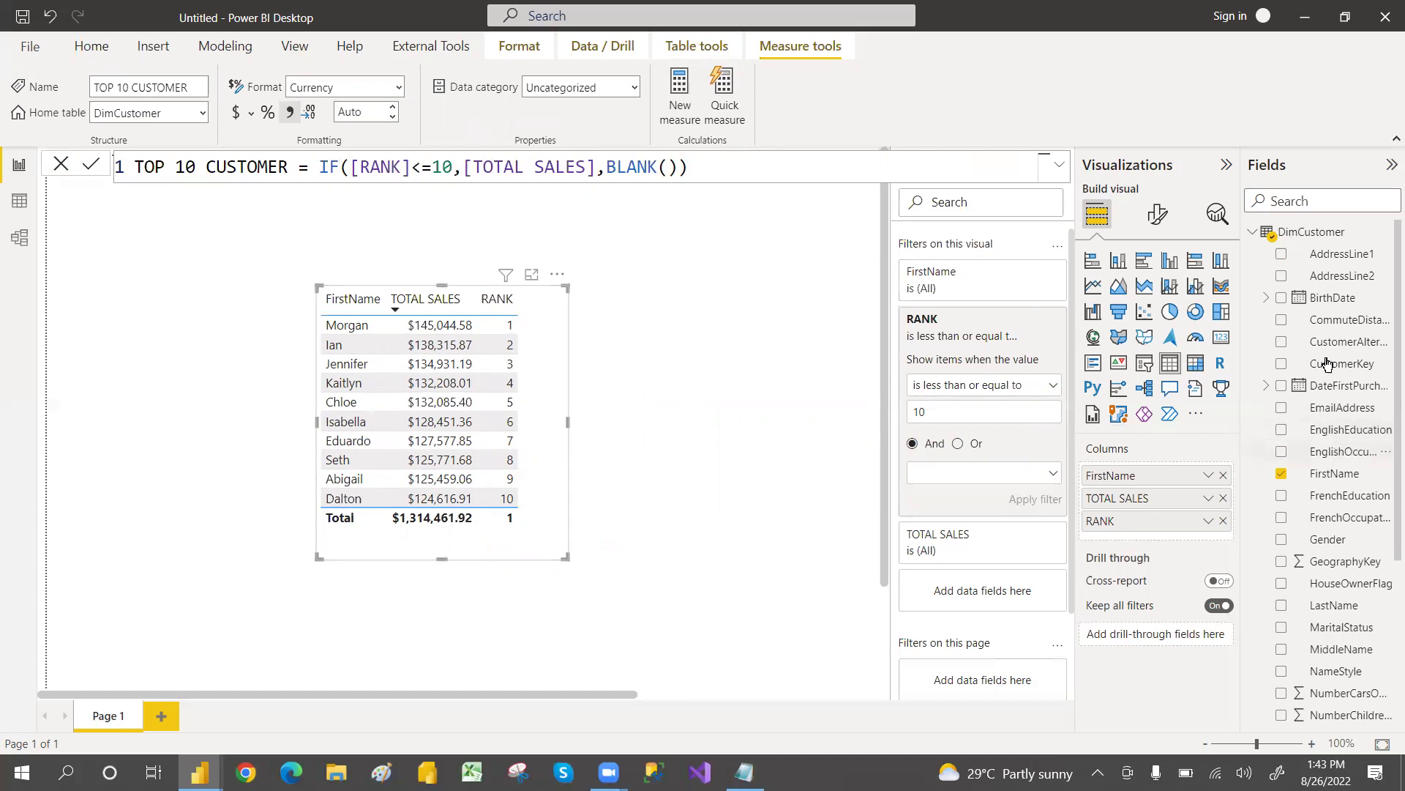
pyautogui.click(1288, 204)
pyautogui.write('TOT')
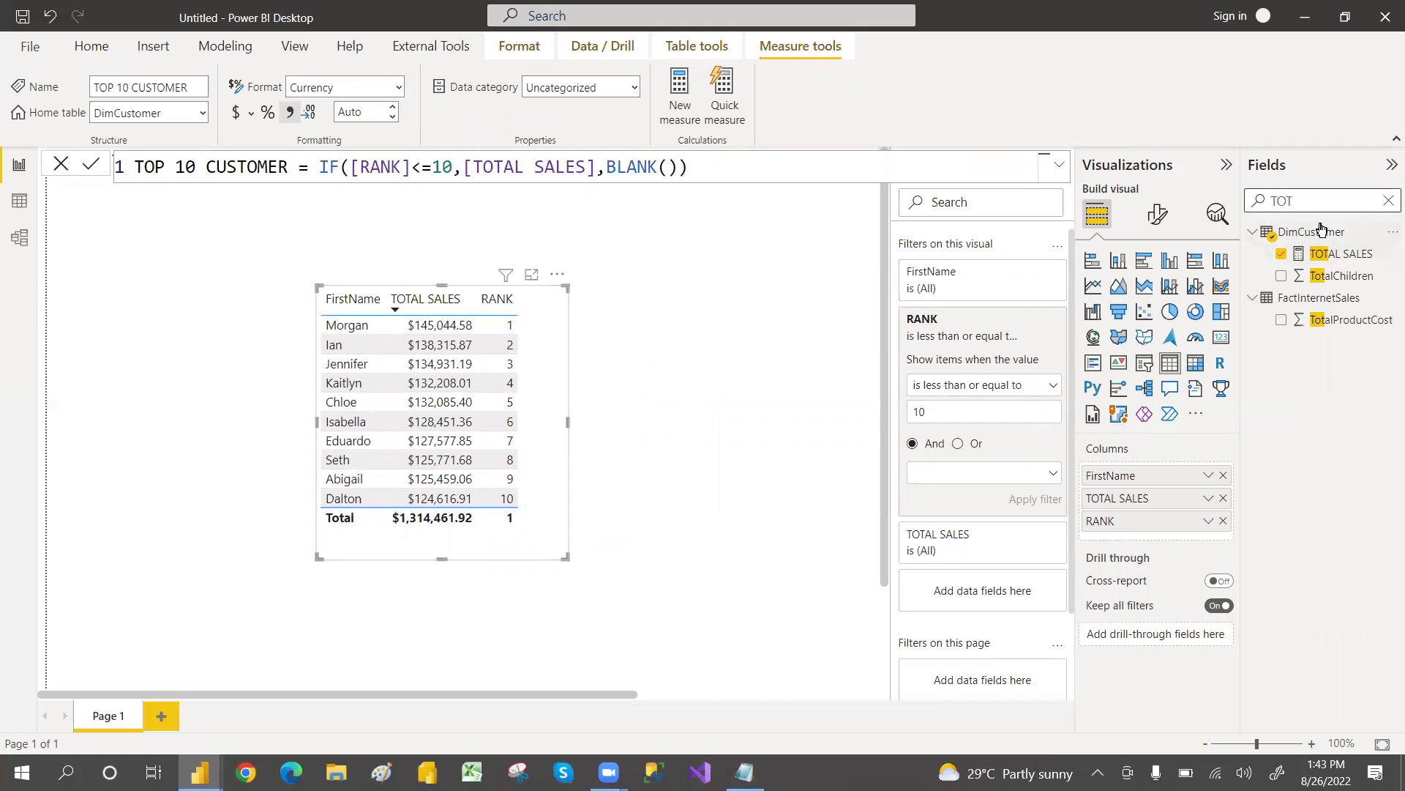
pyautogui.press('BackSpace')
pyautogui.write('P')
pyautogui.moveTo(1343, 253); pyautogui.dragTo(1149, 498)
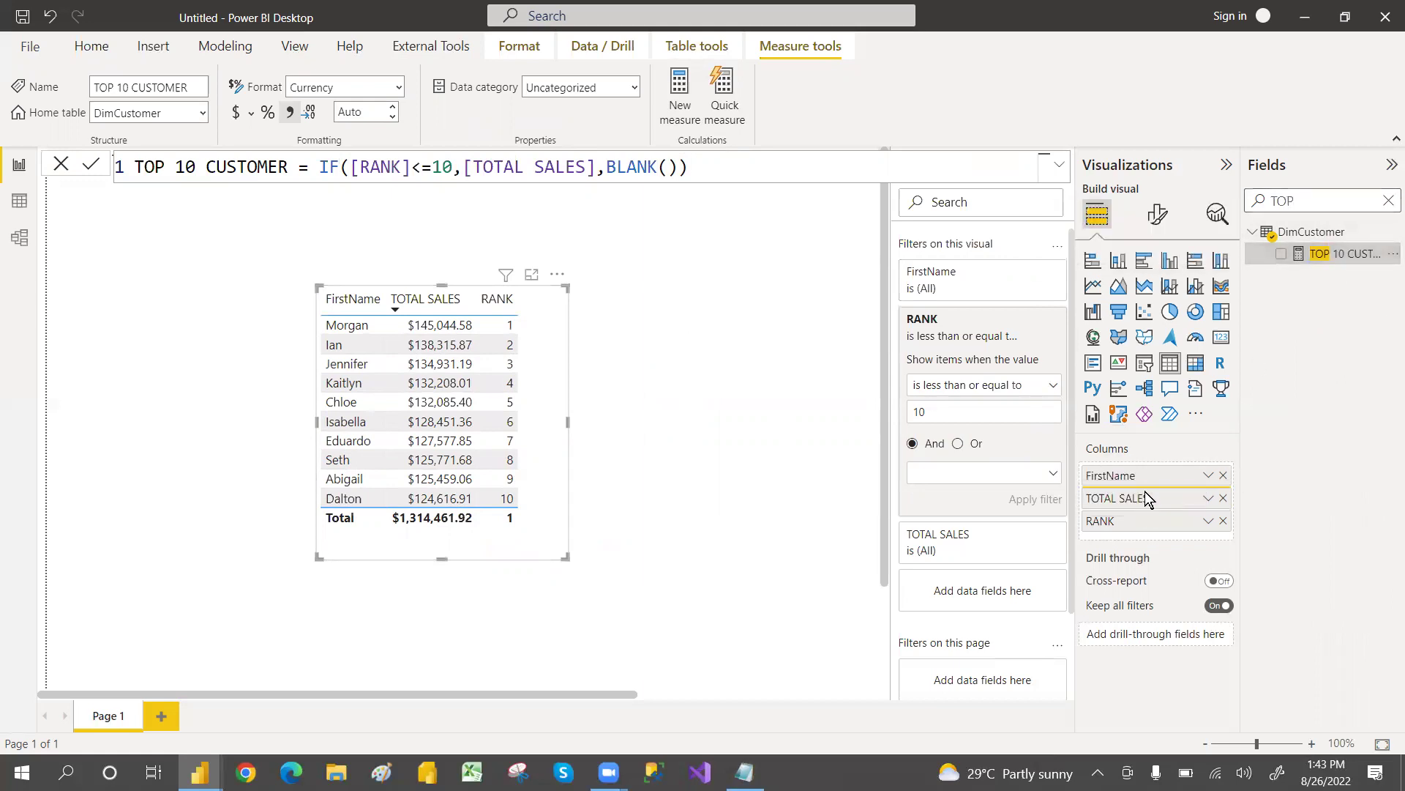
# Remove the TOTAL SALES, RANK and TOP 10 CUSTOMER columns from the customer table, keeping only FirstName.
pyautogui.click(1224, 520)
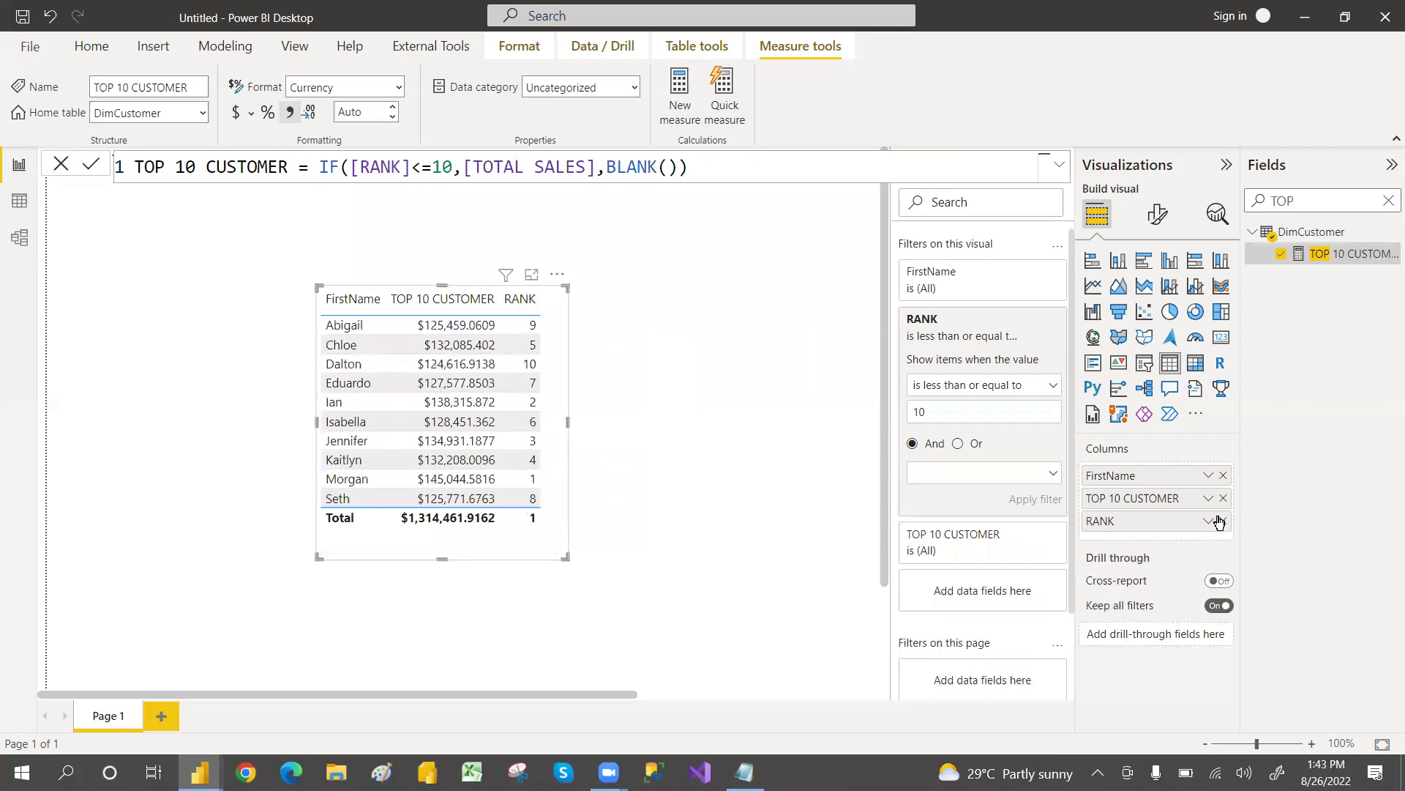
pyautogui.click(1223, 520)
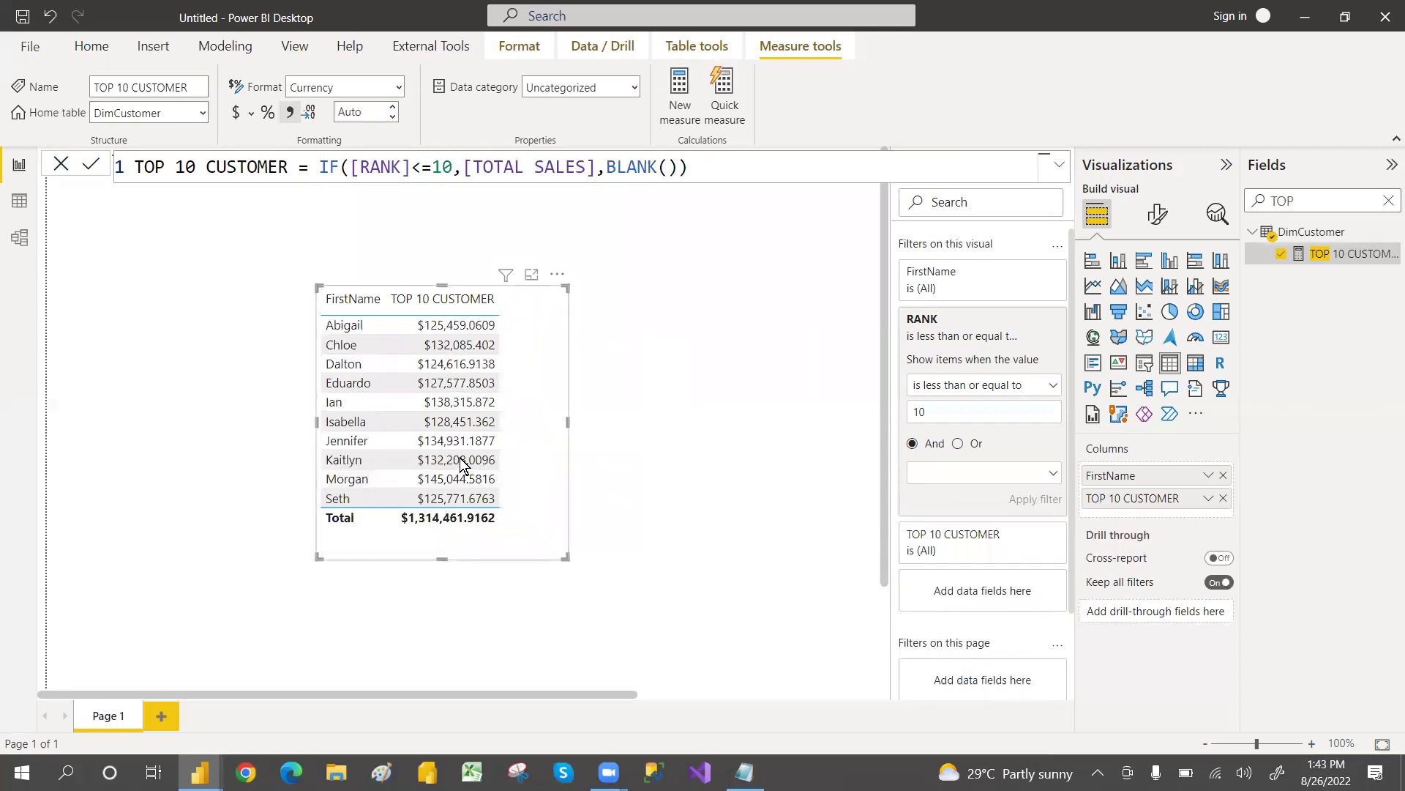
pyautogui.click(1223, 499)
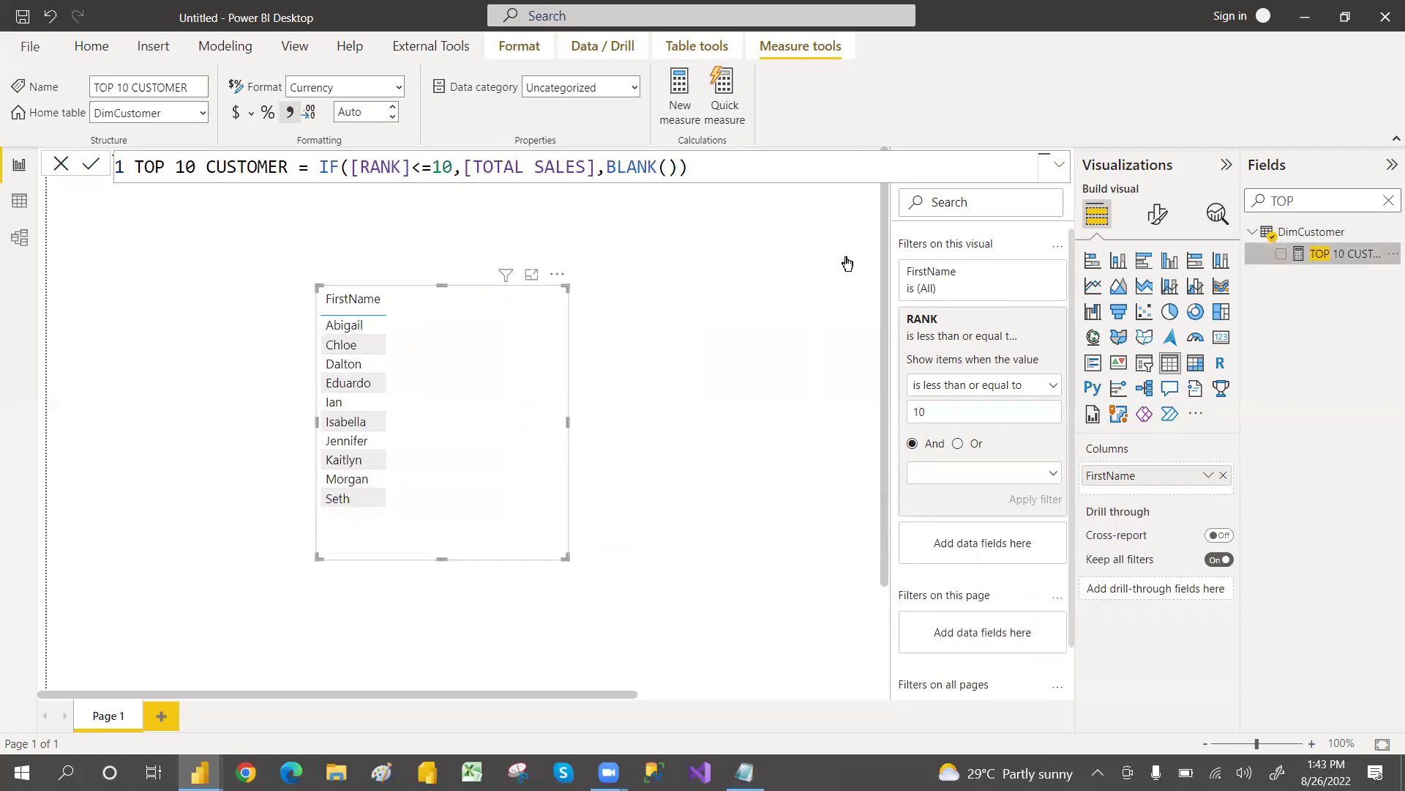
# Format the TOP 10 CUSTOMER measure with 2 decimal places and add it back to the table after FirstName.
pyautogui.click(364, 109)
pyautogui.write('2')
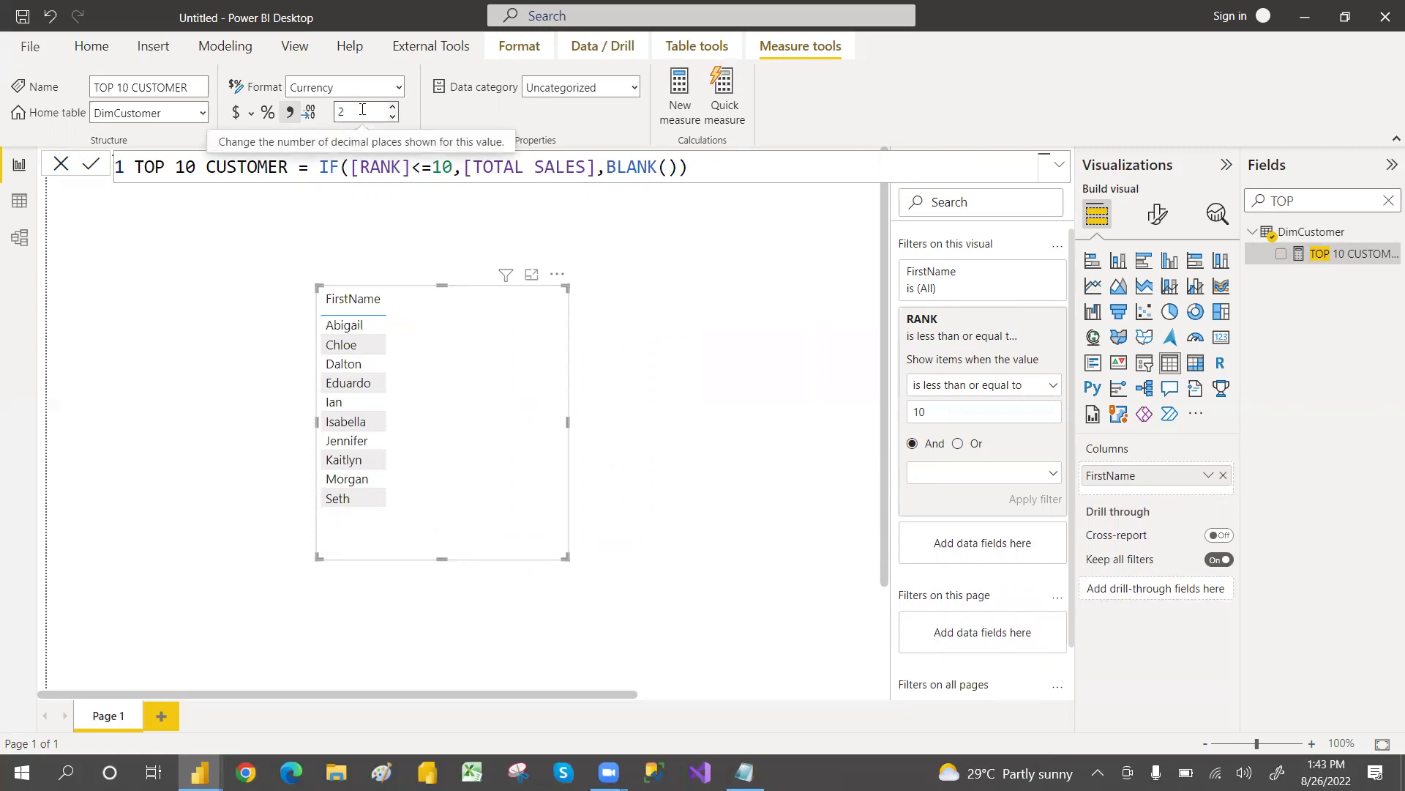
pyautogui.press('Return')
pyautogui.moveTo(1337, 253); pyautogui.dragTo(1169, 484)
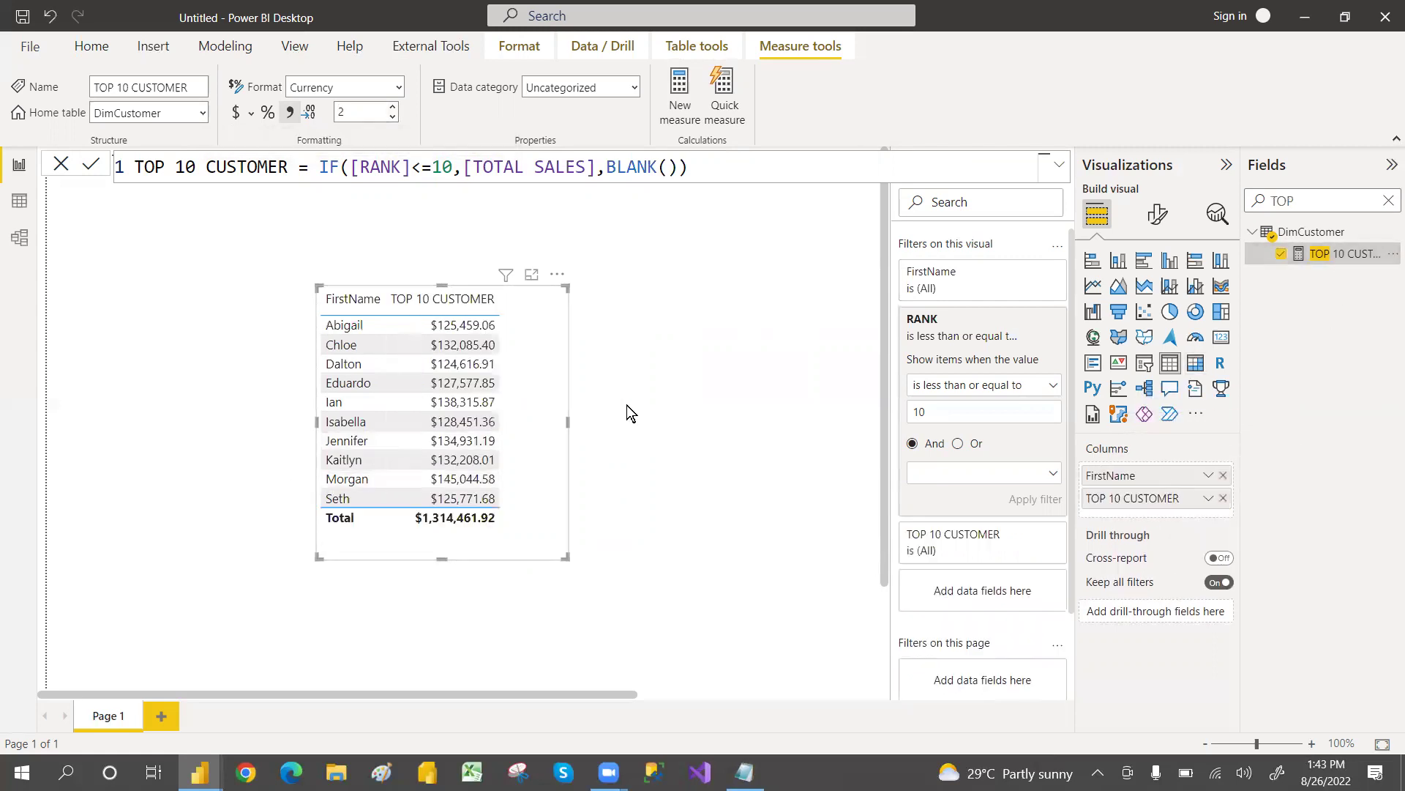
# Sort the customer table by TOP 10 CUSTOMER and shift the table slightly up and left on the page.
pyautogui.click(557, 279)
pyautogui.moveTo(717, 449)
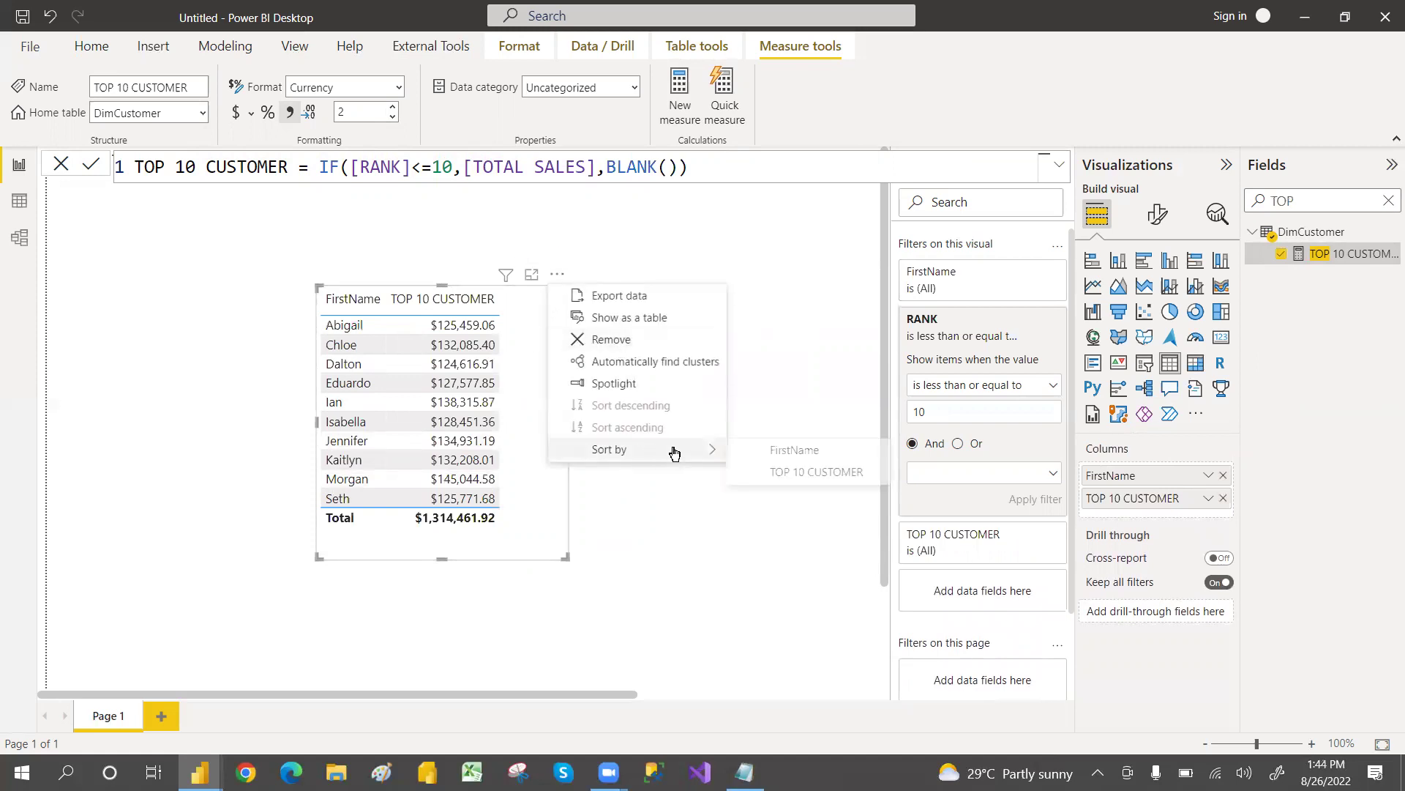
pyautogui.click(807, 472)
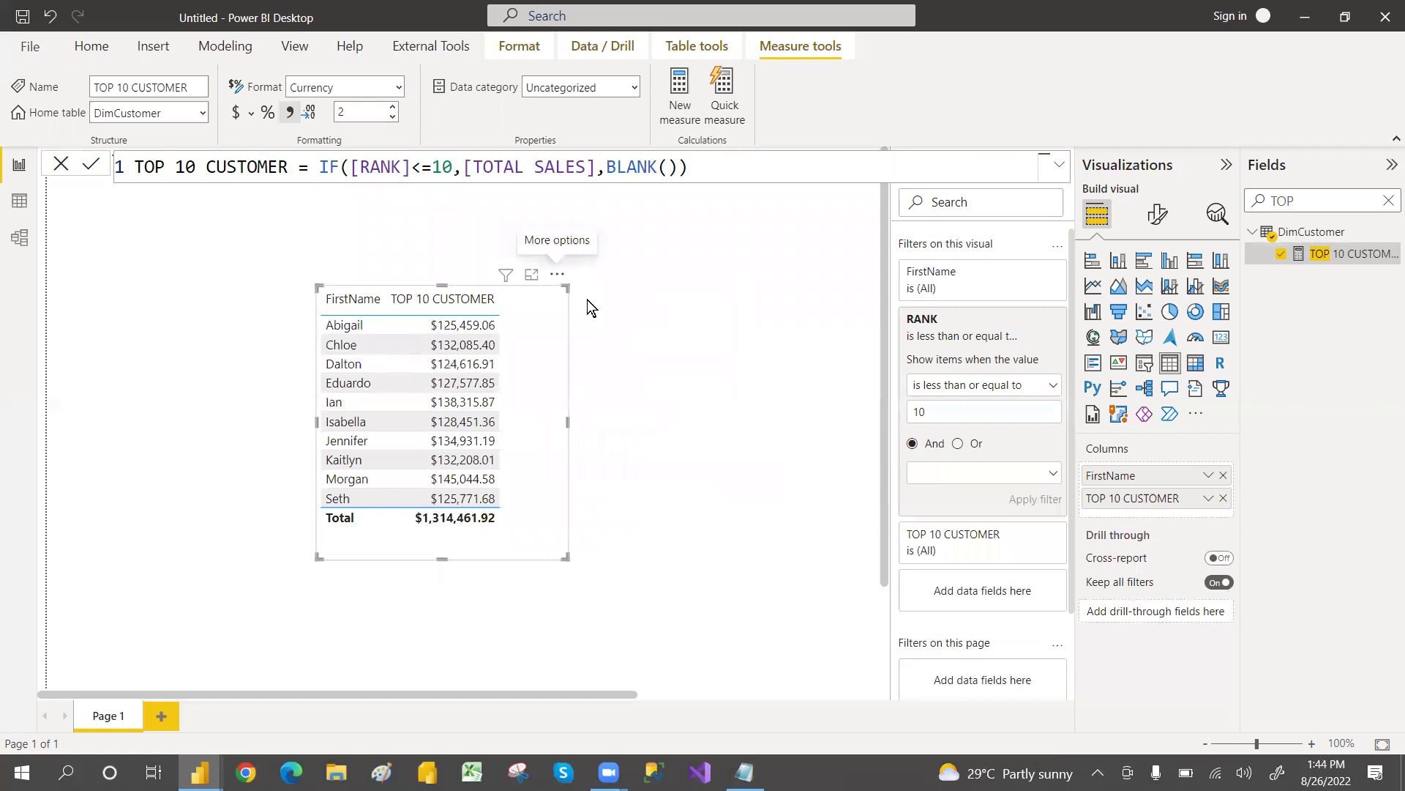
pyautogui.moveTo(551, 423); pyautogui.dragTo(510, 381)
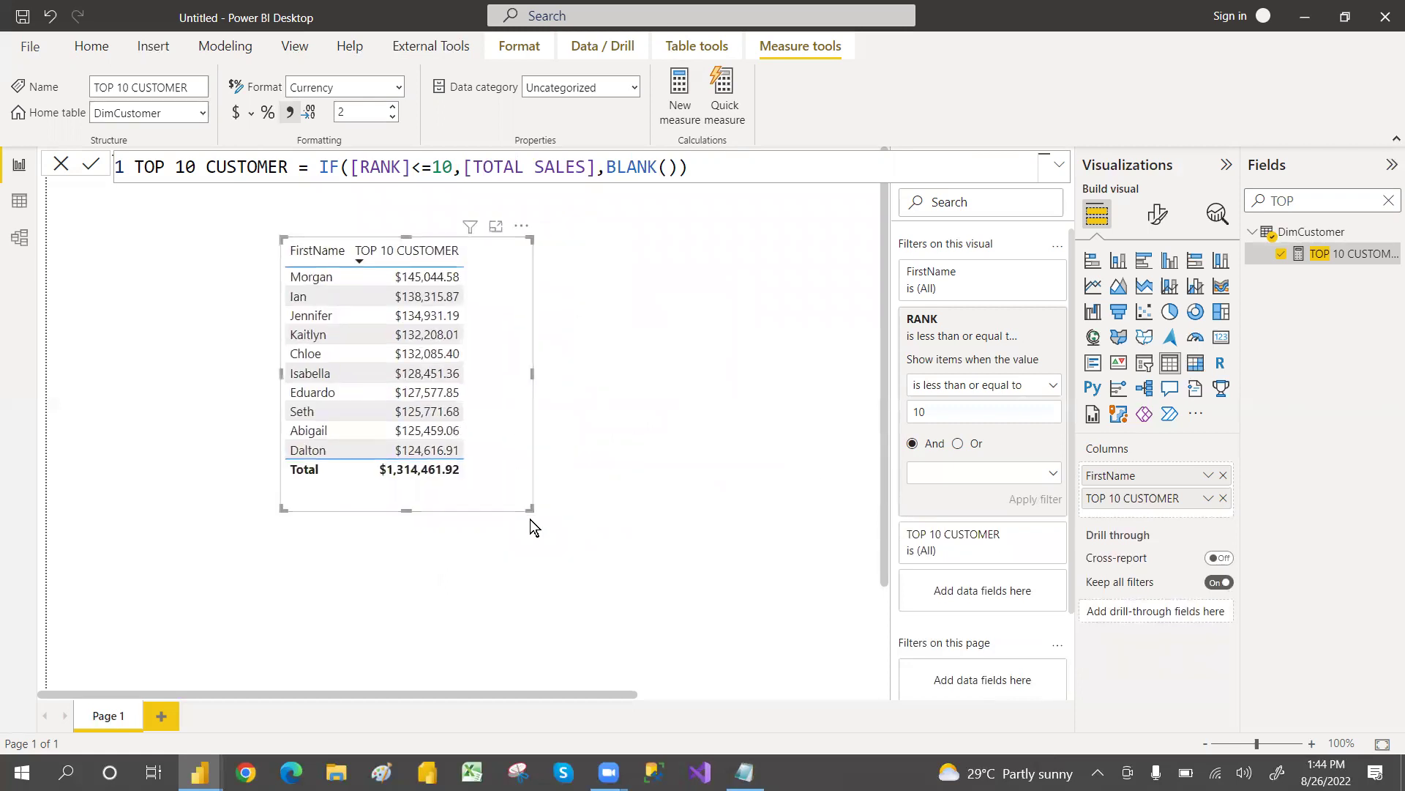
# Convert the customer table to a stacked column chart, widen it to fit all the customers, and nudge it down.
pyautogui.click(1118, 262)
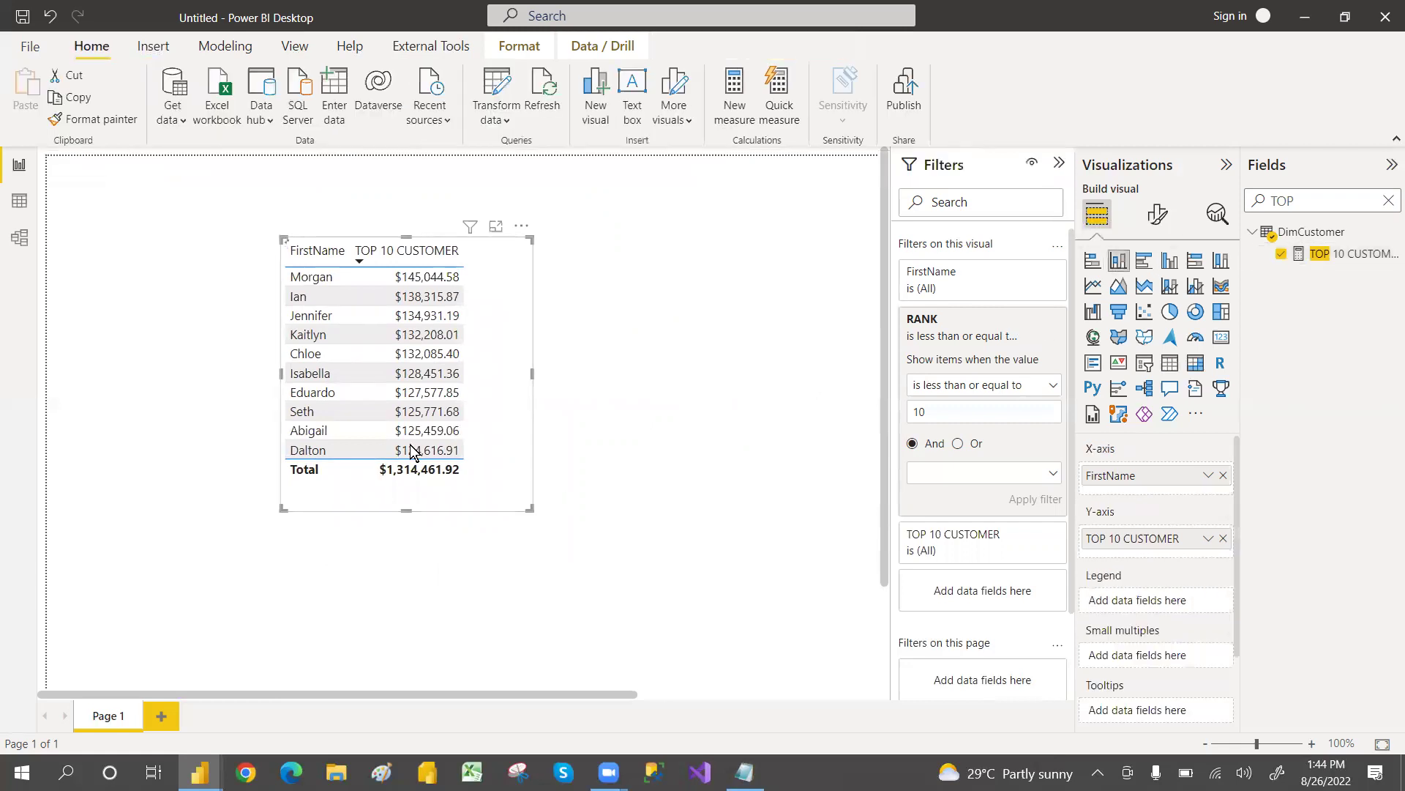
pyautogui.moveTo(530, 508); pyautogui.dragTo(732, 502)
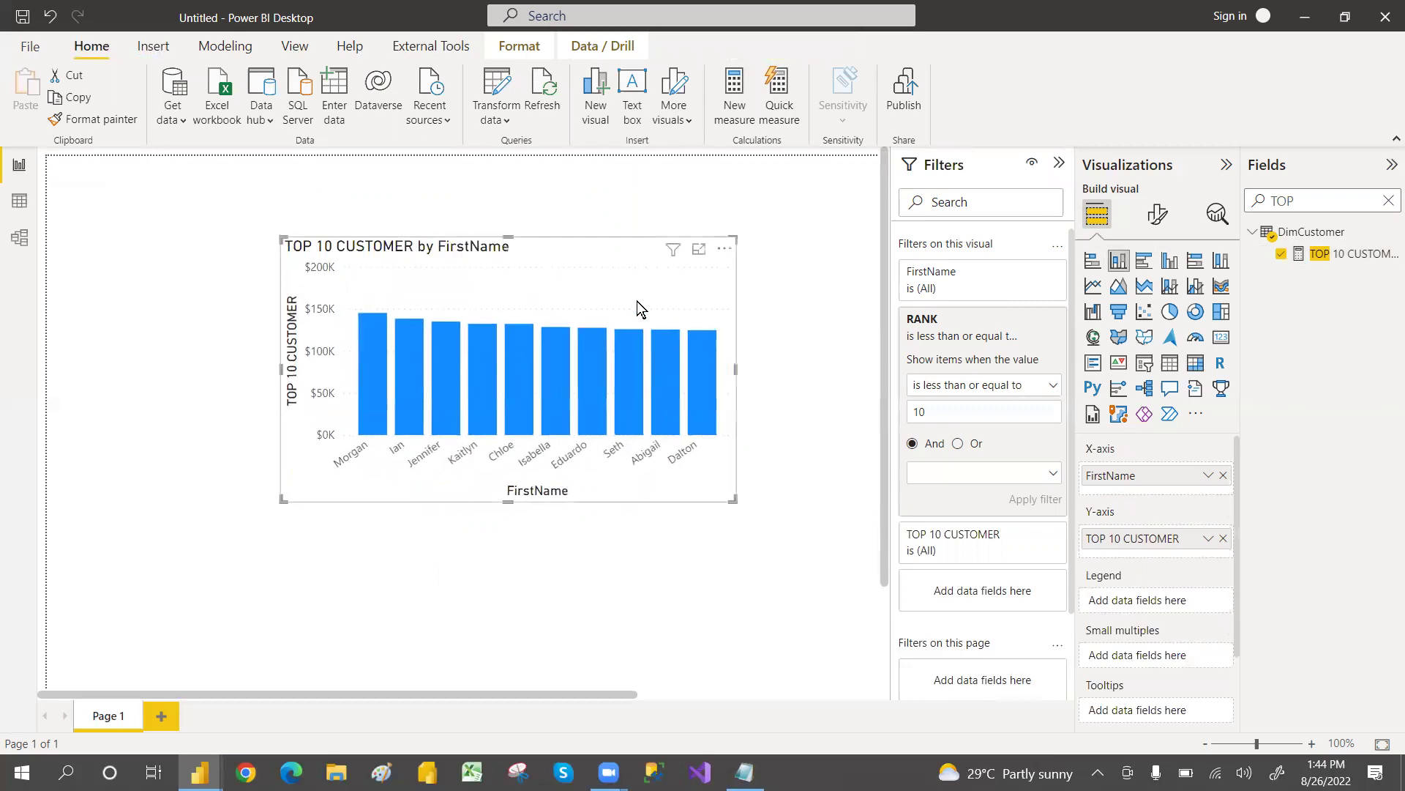
pyautogui.moveTo(636, 304); pyautogui.dragTo(634, 322)
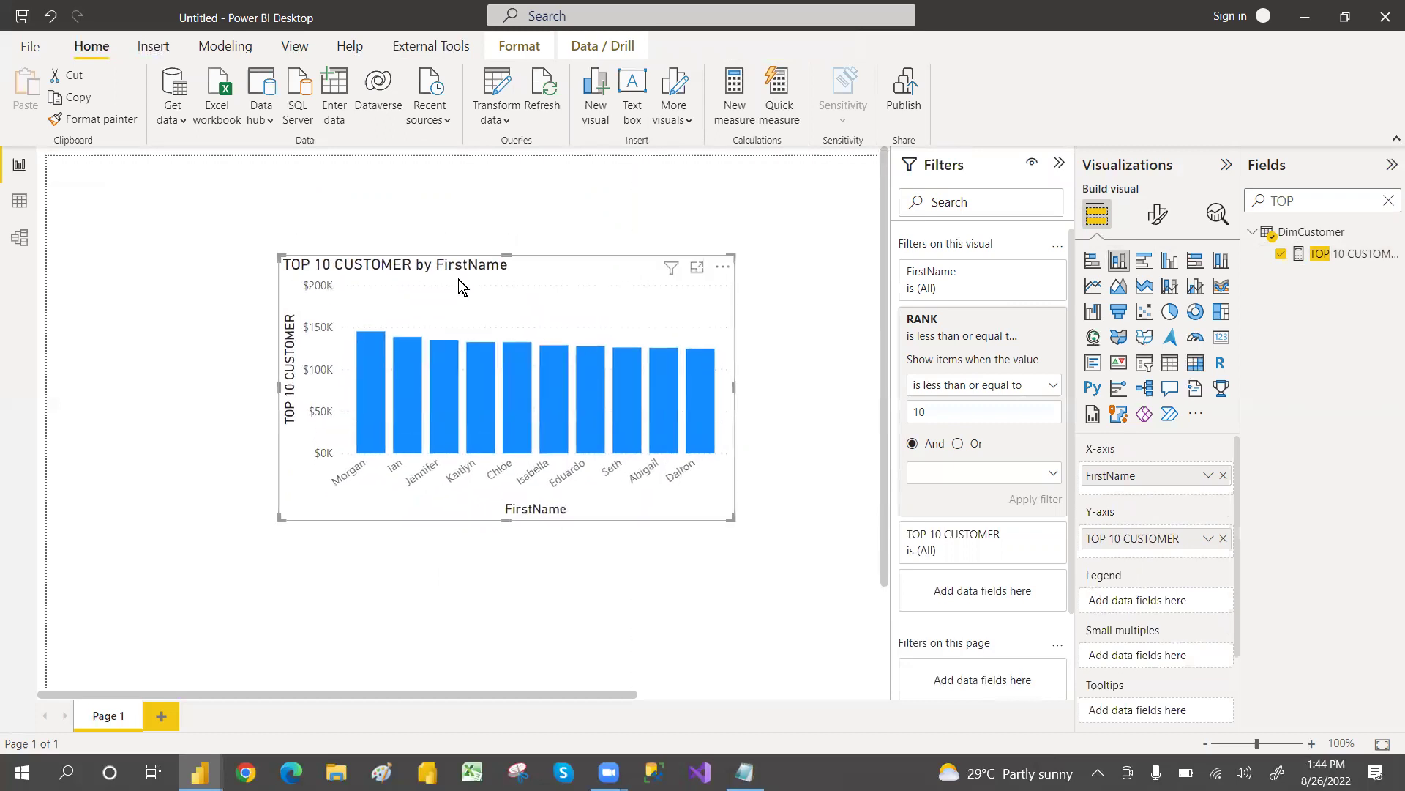
# Change the chart title to "TOP 10 CUSTOMER by Name" and center it.
pyautogui.click(1157, 213)
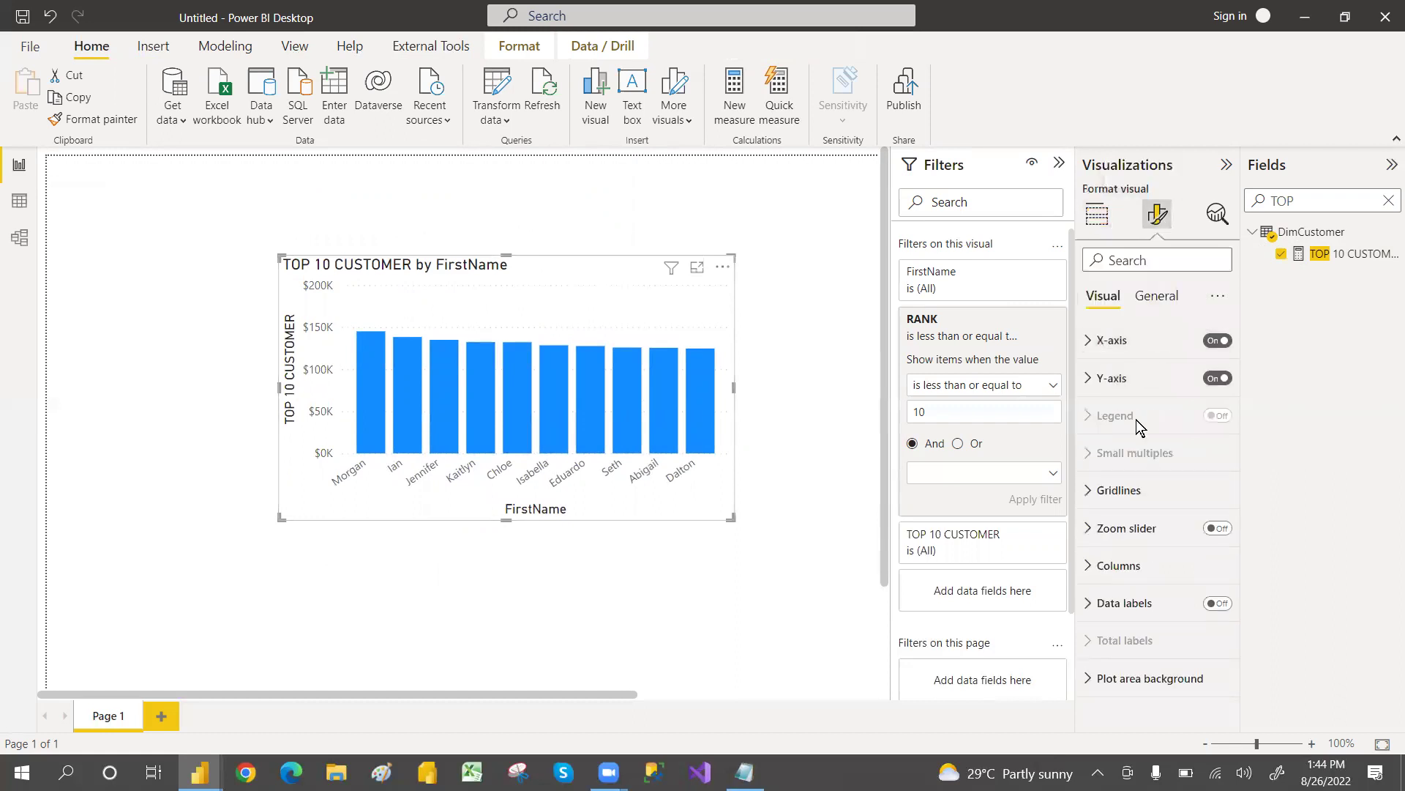
pyautogui.click(1156, 294)
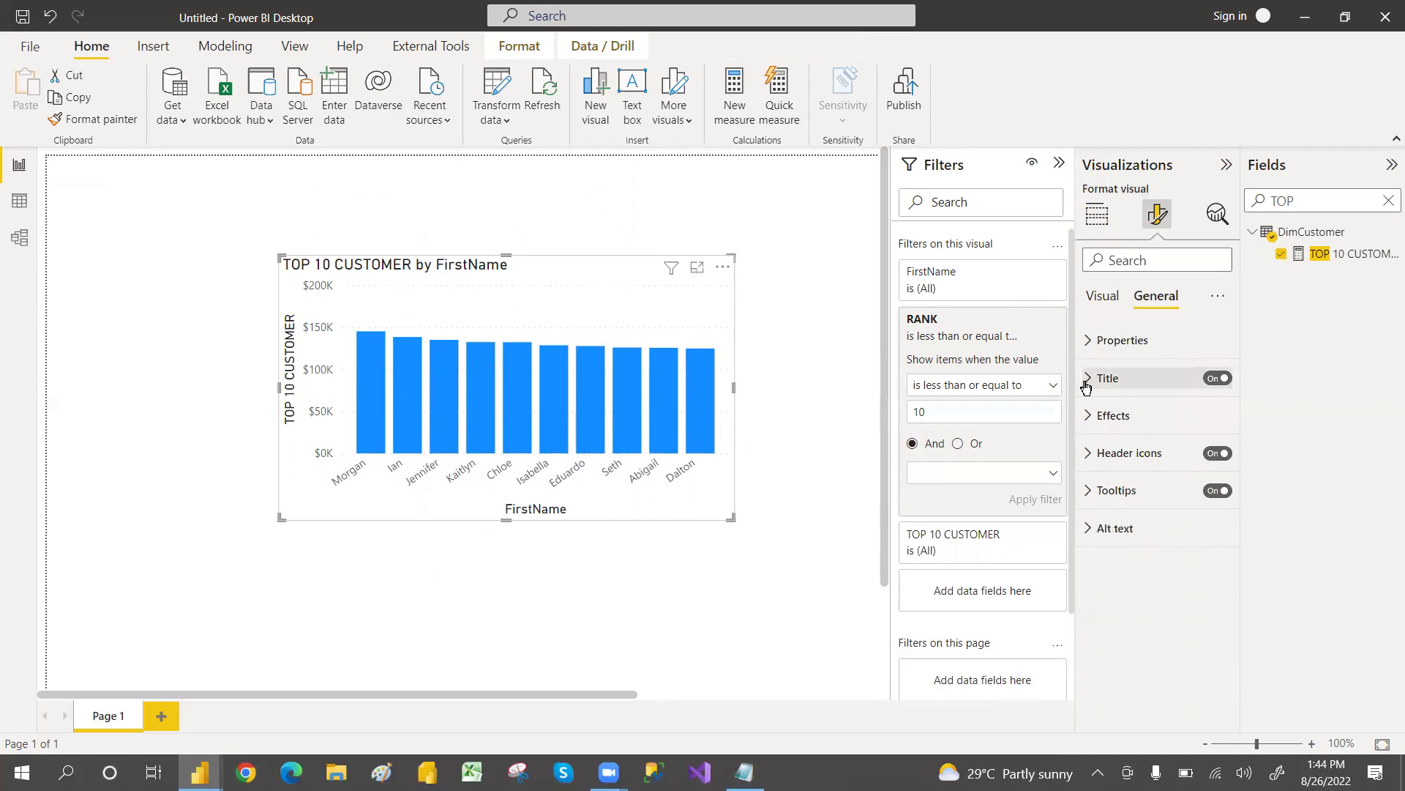
pyautogui.click(1124, 382)
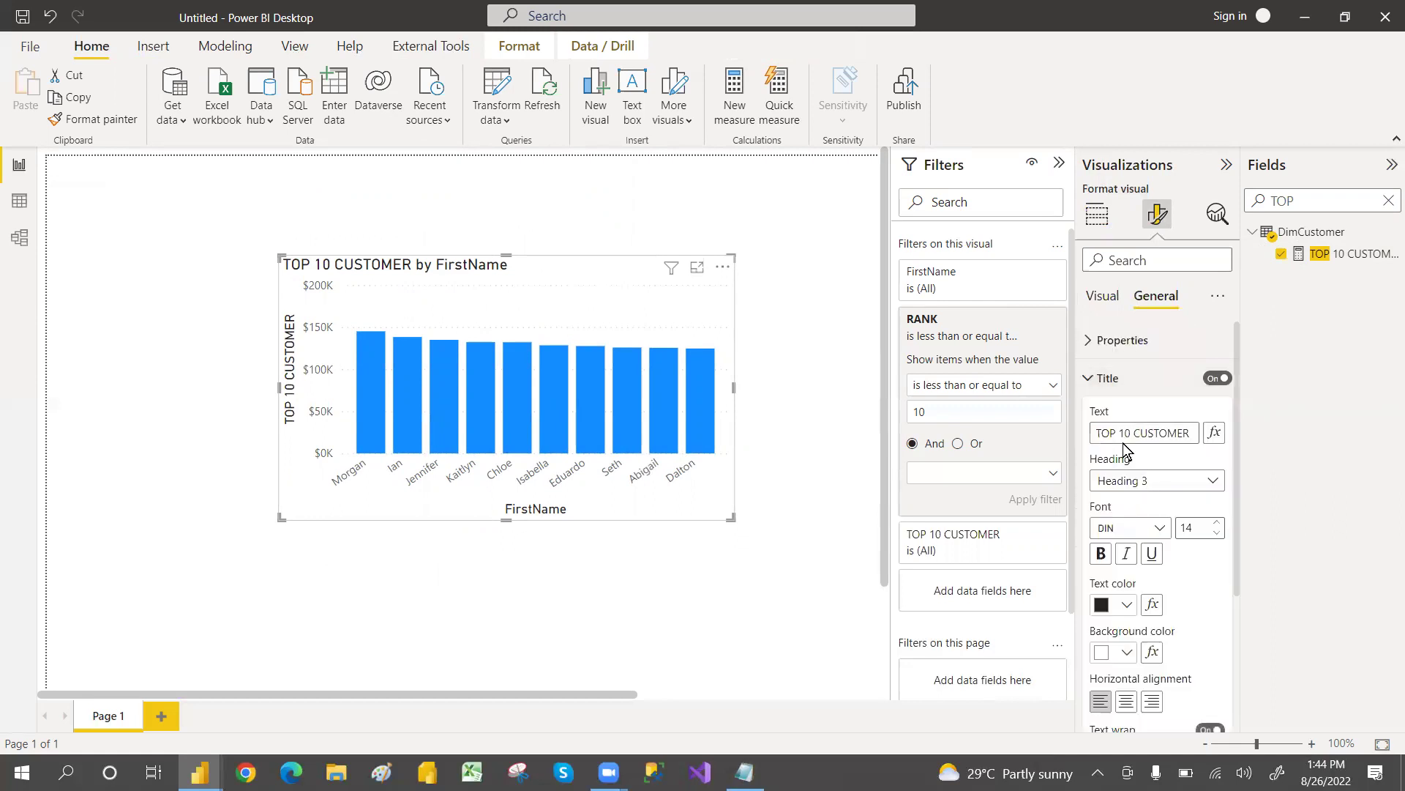
pyautogui.click(1187, 433)
pyautogui.press('End')
pyautogui.moveTo(1163, 432); pyautogui.dragTo(1145, 433)
pyautogui.press('BackSpace')
pyautogui.press('Delete')
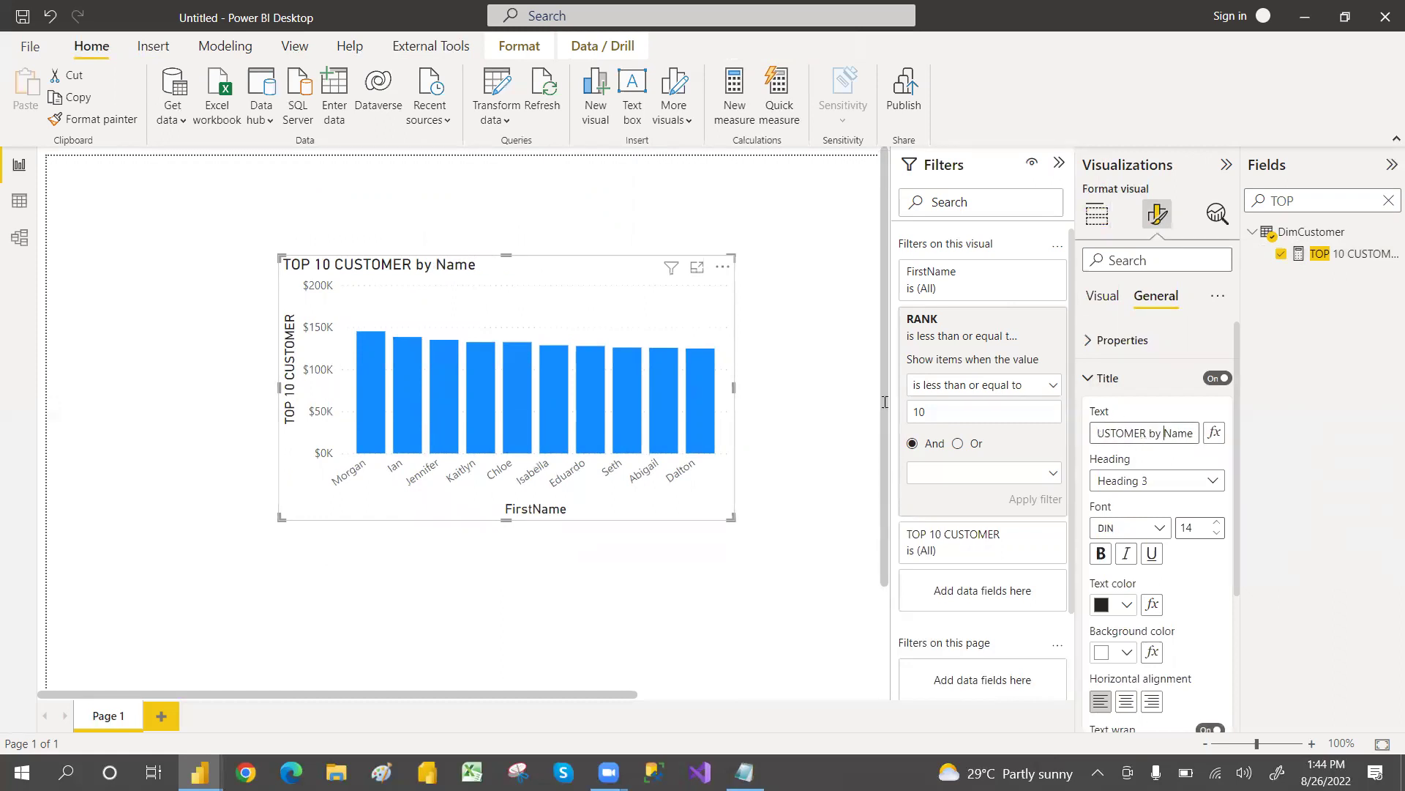
pyautogui.click(1127, 702)
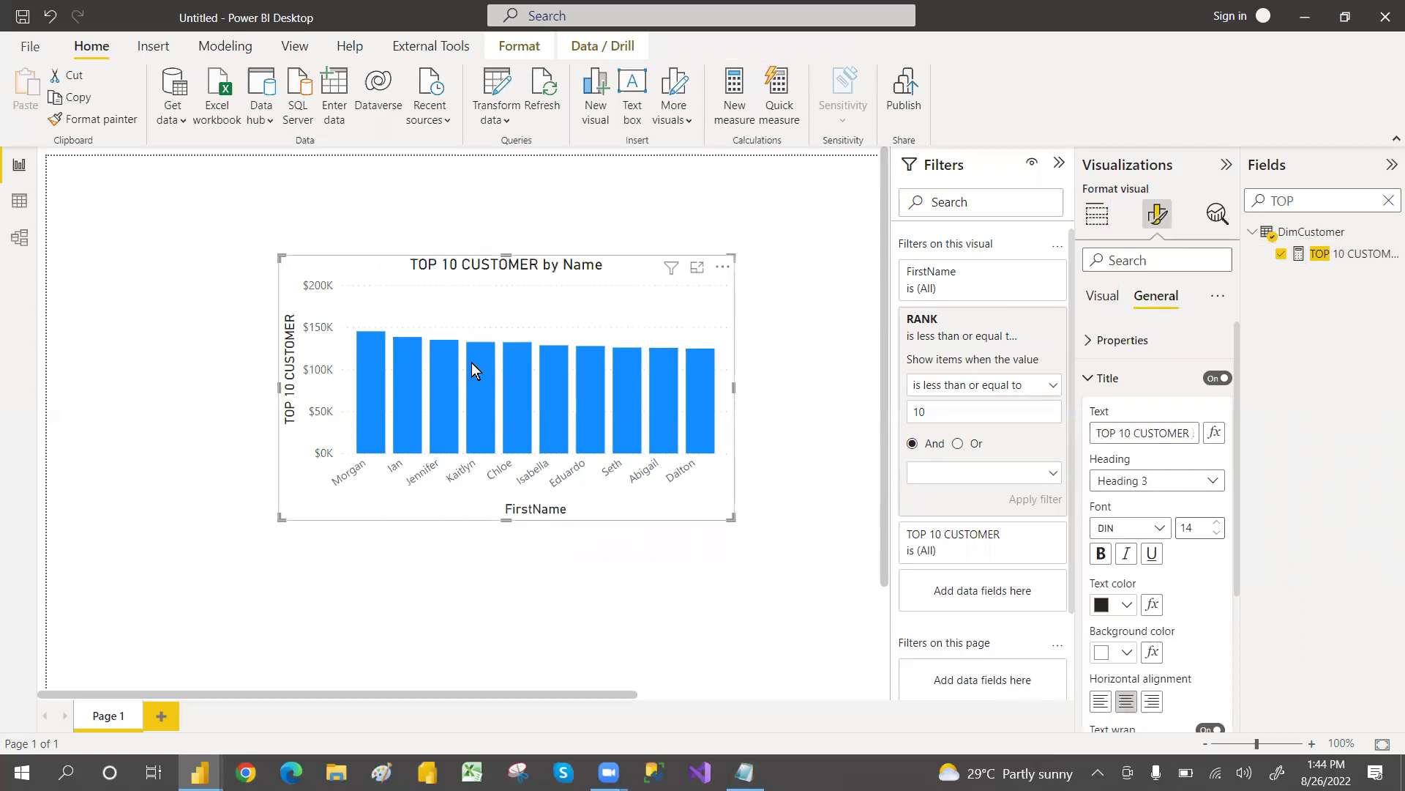
# Widen the column chart slightly and reposition it lower and further left on the page, leaving space above it.
pyautogui.moveTo(442, 296); pyautogui.dragTo(423, 343)
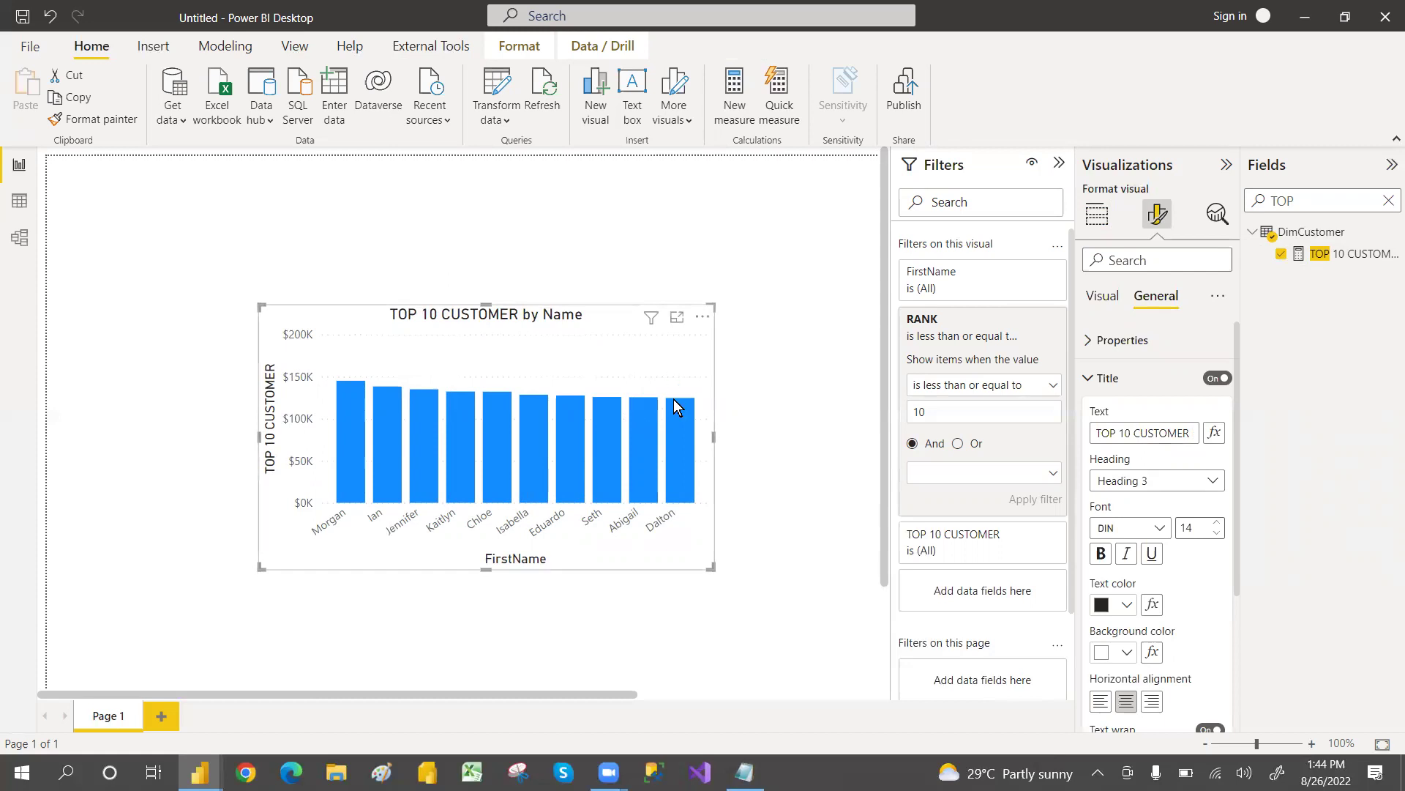
pyautogui.moveTo(713, 437); pyautogui.dragTo(754, 436)
pyautogui.moveTo(603, 345); pyautogui.dragTo(505, 349)
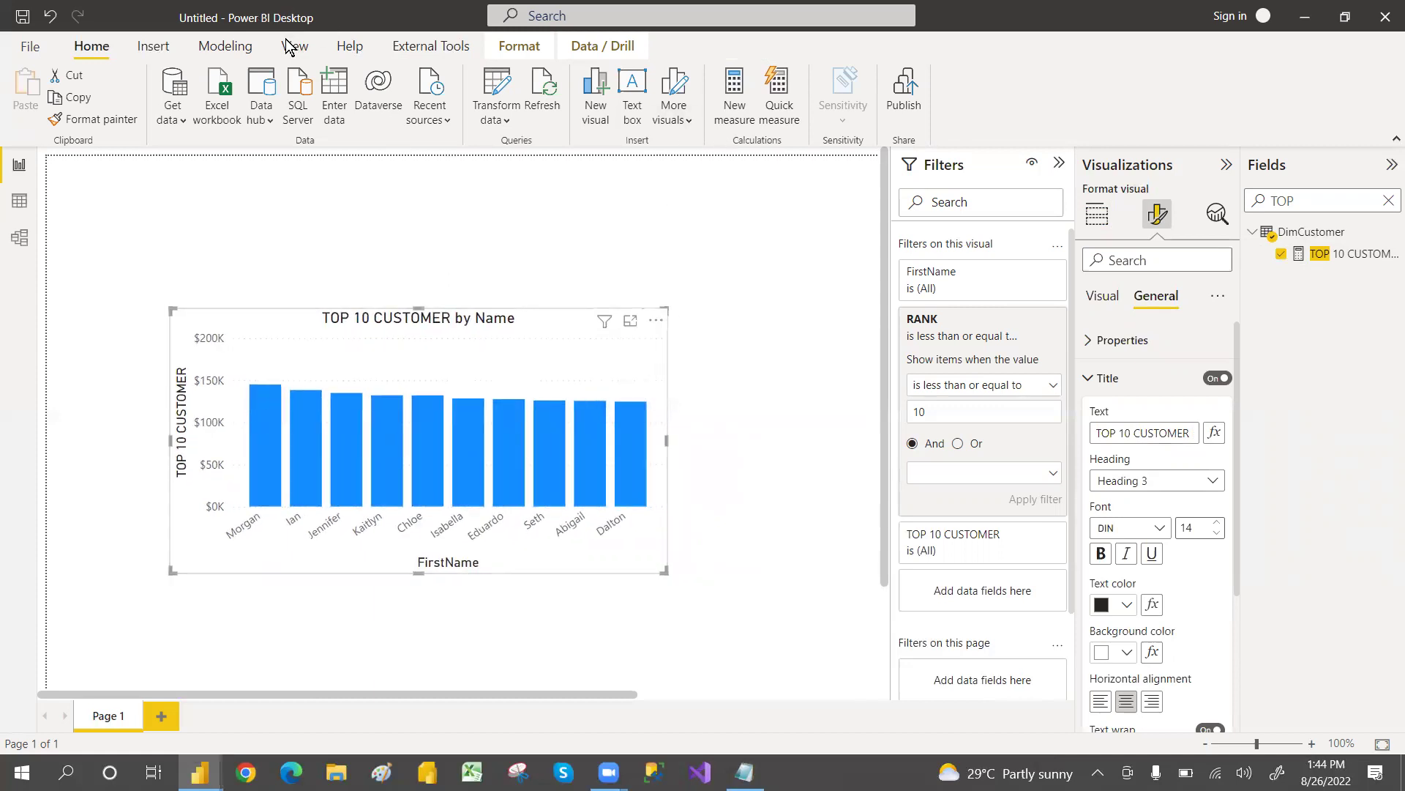
# Start a new numeric range parameter and name it TOP N CUST.
pyautogui.click(245, 50)
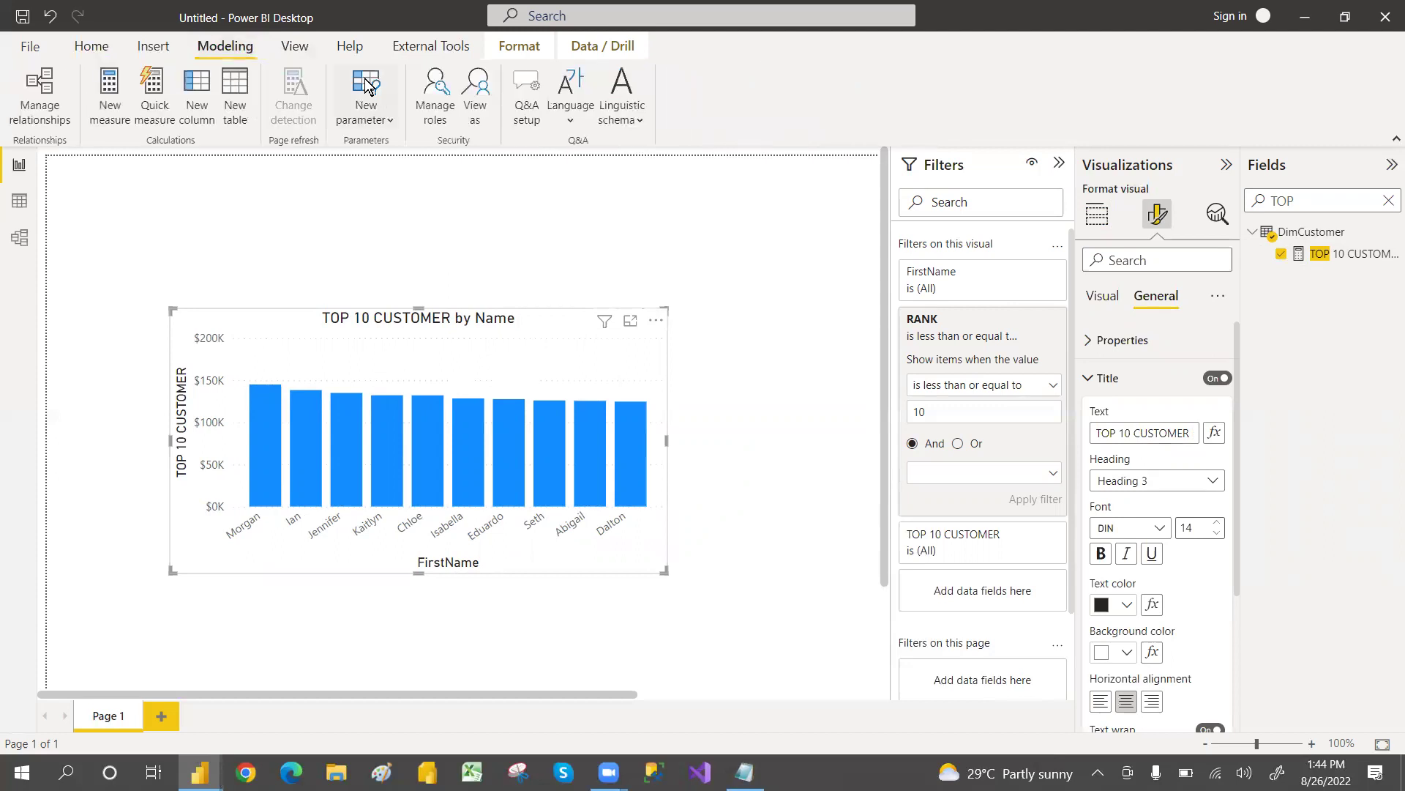
pyautogui.click(396, 112)
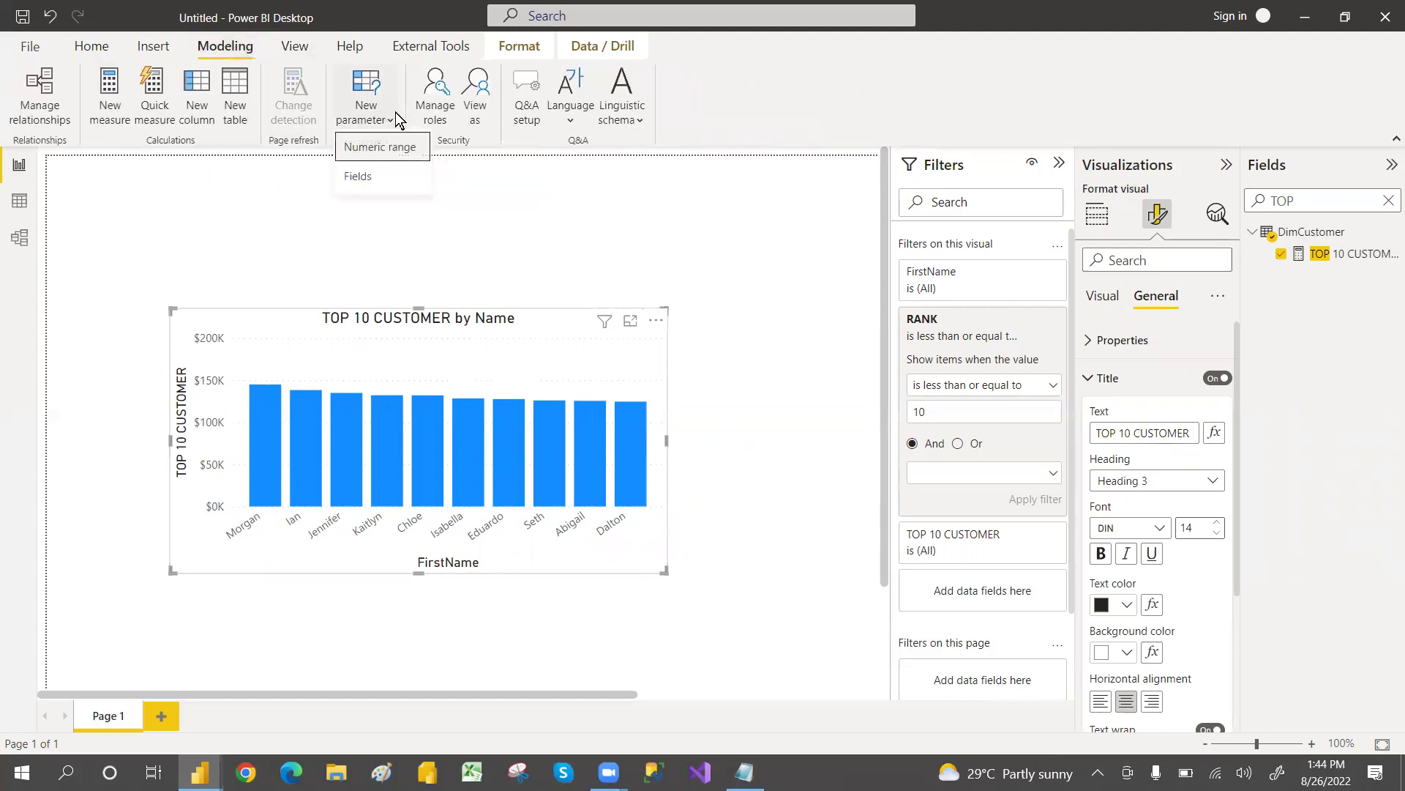
pyautogui.click(405, 152)
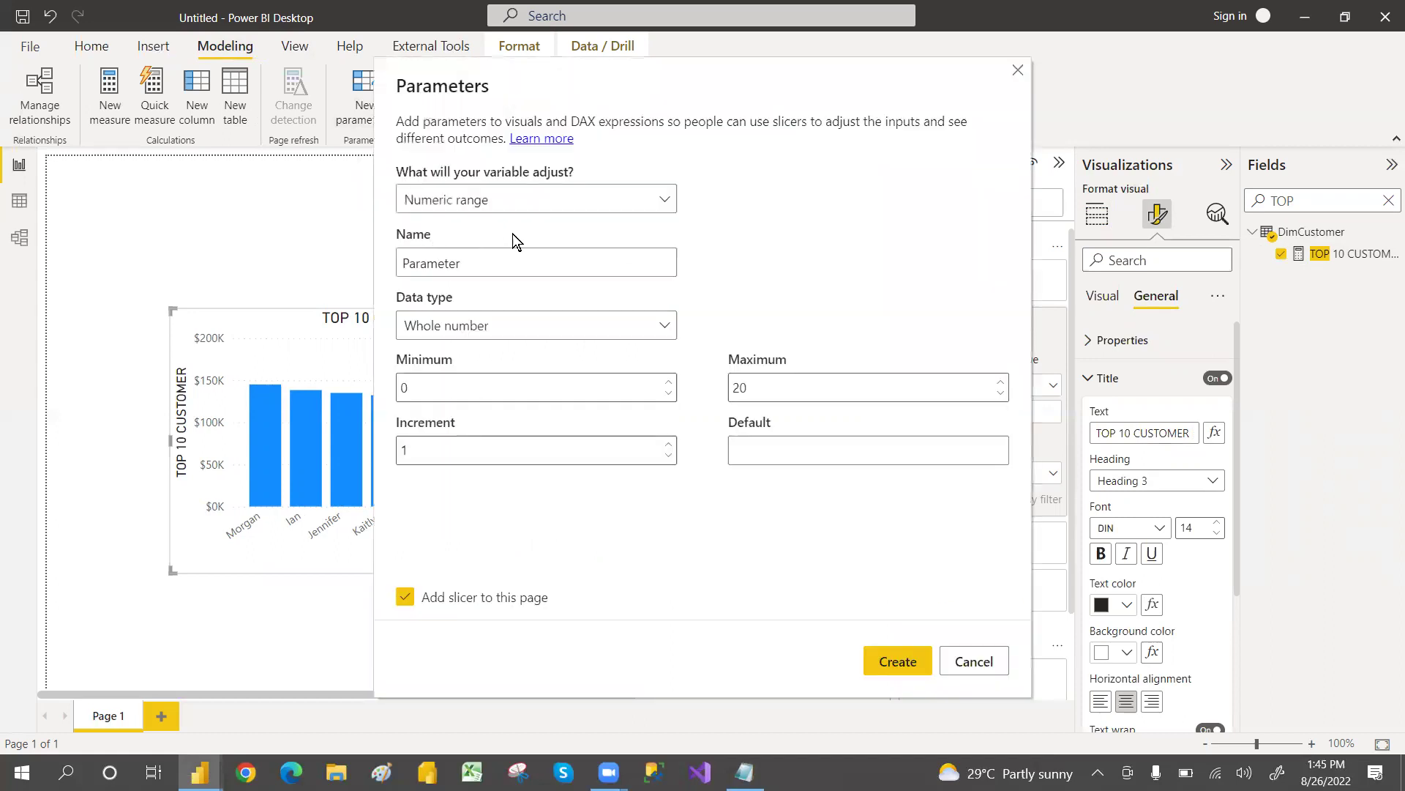
pyautogui.click(479, 263)
pyautogui.press('BackSpace')
pyautogui.press('BackSpace')
pyautogui.press('BackSpace')
pyautogui.press('BackSpace')
pyautogui.press('BackSpace')
pyautogui.press('BackSpace')
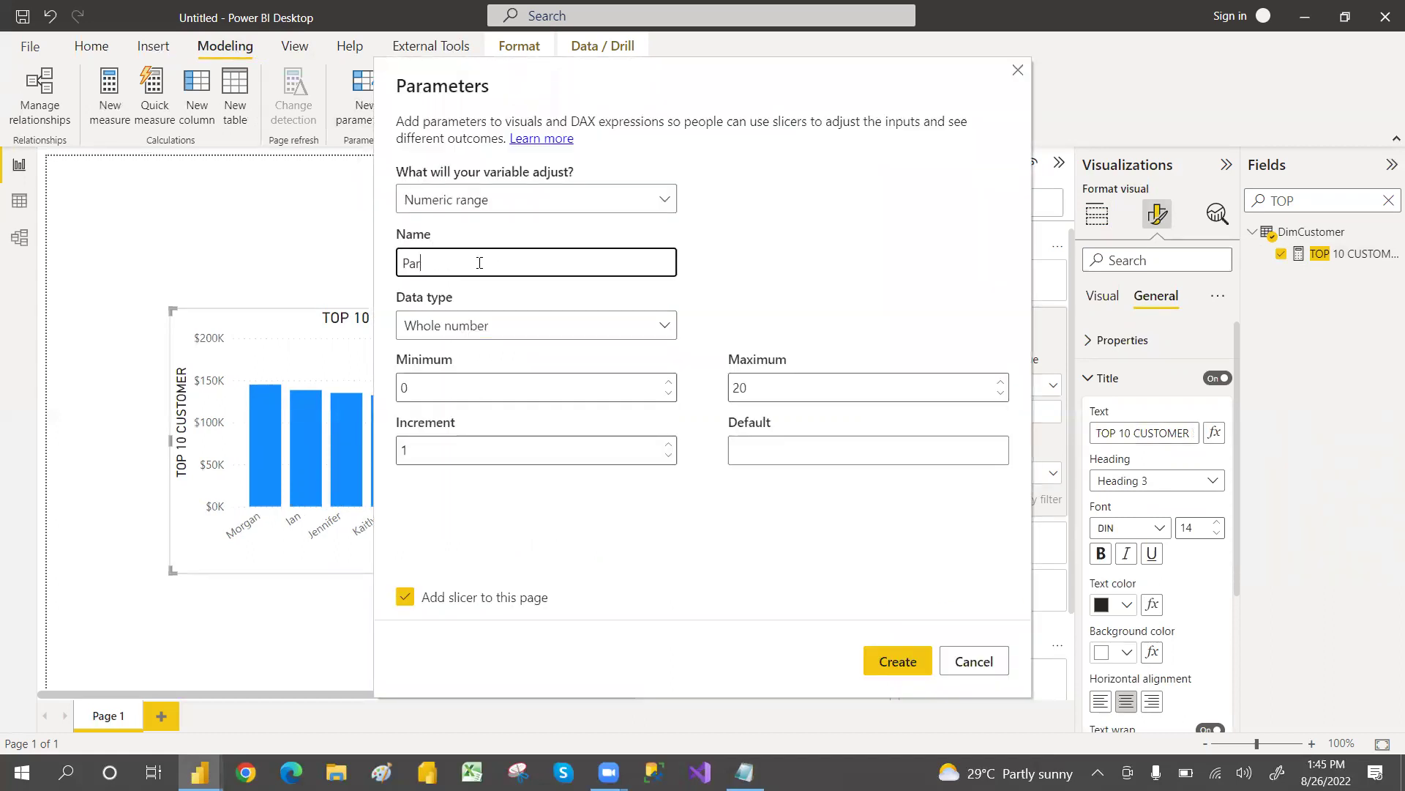
pyautogui.write('tOP')
pyautogui.press('BackSpace')
pyautogui.press('BackSpace')
pyautogui.write('TOP N CUST')
# Create the parameter with minimum 1, maximum 10 and default 3, and shrink its slicer to fit above the chart.
pyautogui.click(421, 393)
pyautogui.press('BackSpace')
pyautogui.write('1')
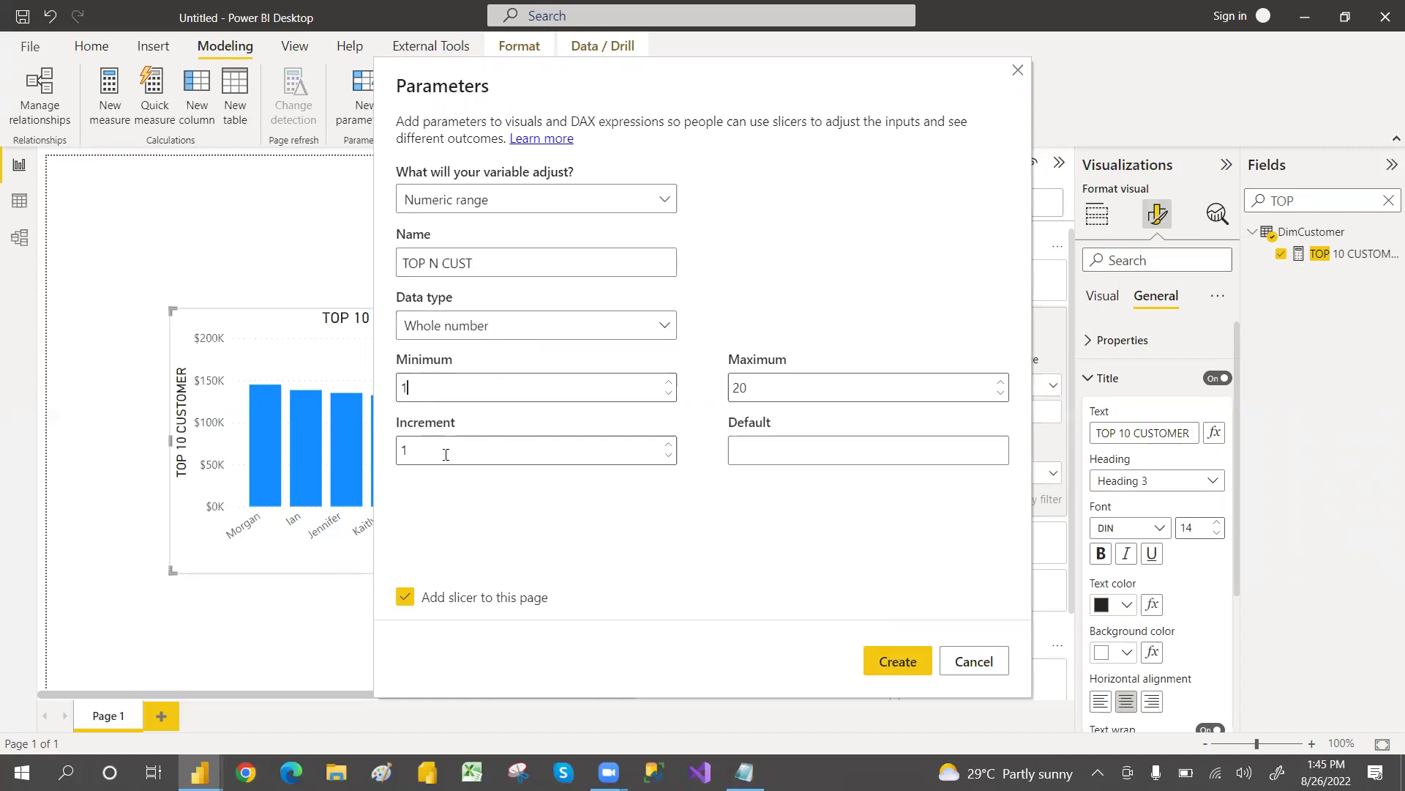
pyautogui.press('BackSpace')
pyautogui.press('BackSpace')
pyautogui.write('10')
pyautogui.click(785, 452)
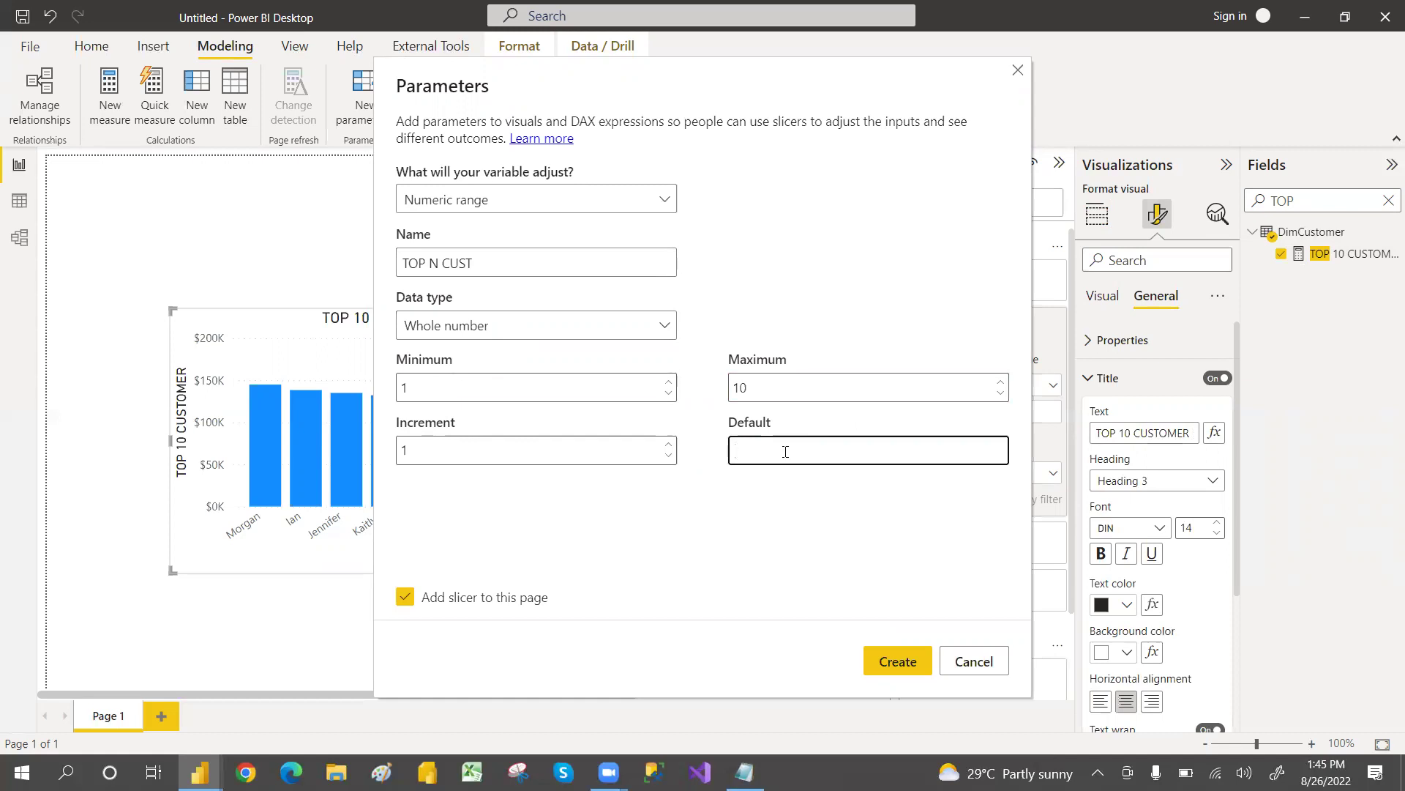
pyautogui.write('3')
pyautogui.click(898, 664)
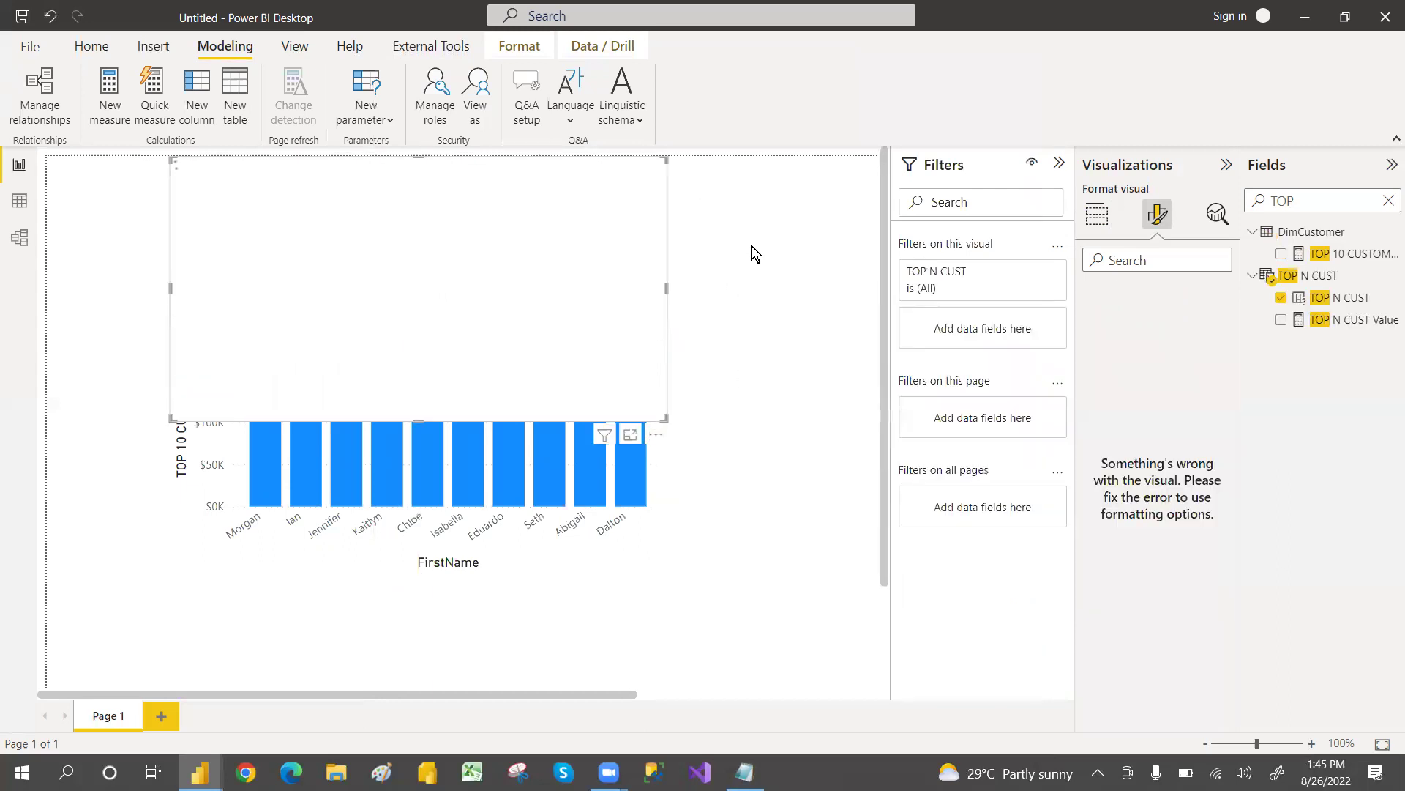
pyautogui.moveTo(665, 418); pyautogui.dragTo(602, 257)
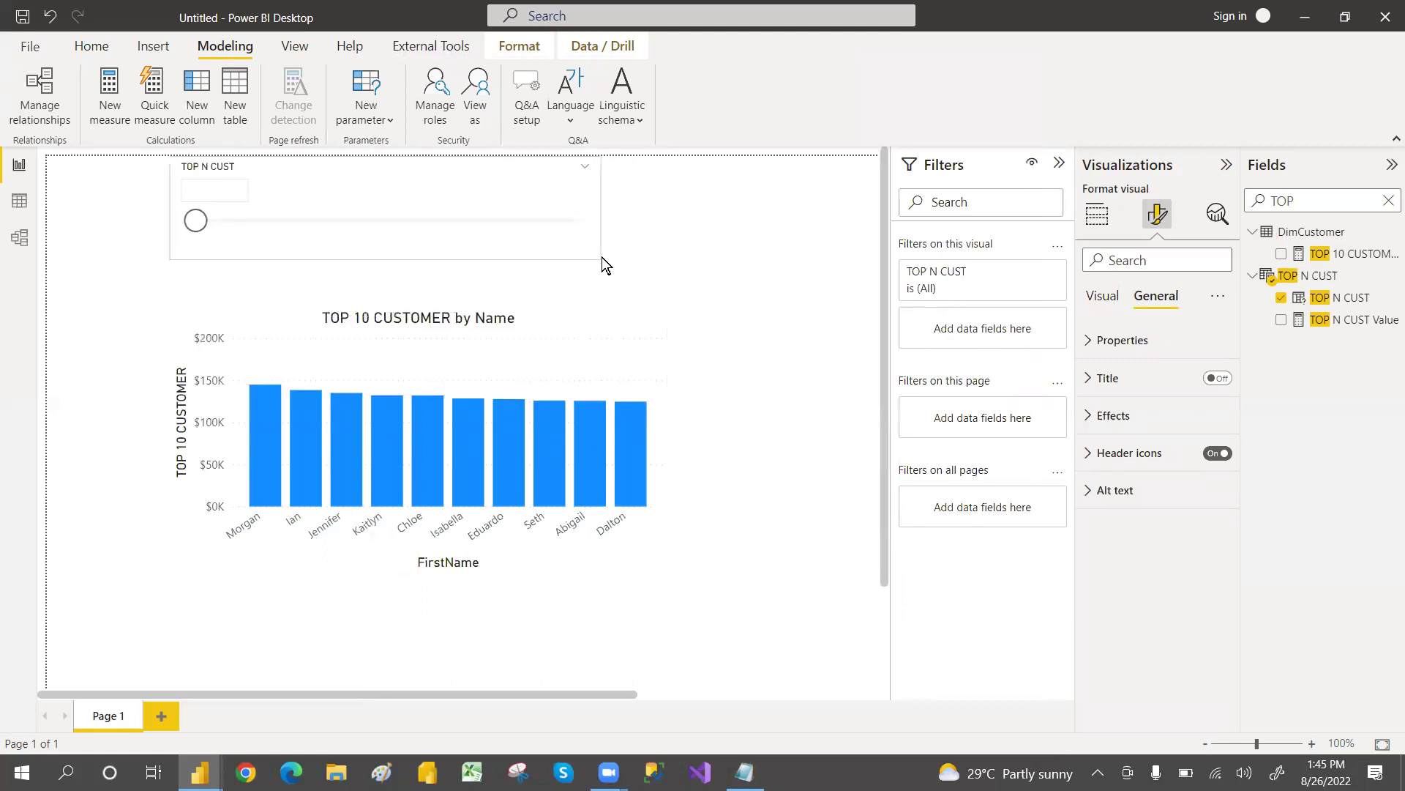
# In the TOP 10 CUSTOMER formula, replace the fixed 10 with 'TOP N CUST'[TOP N CUST Value] and commit it.
pyautogui.click(1345, 253)
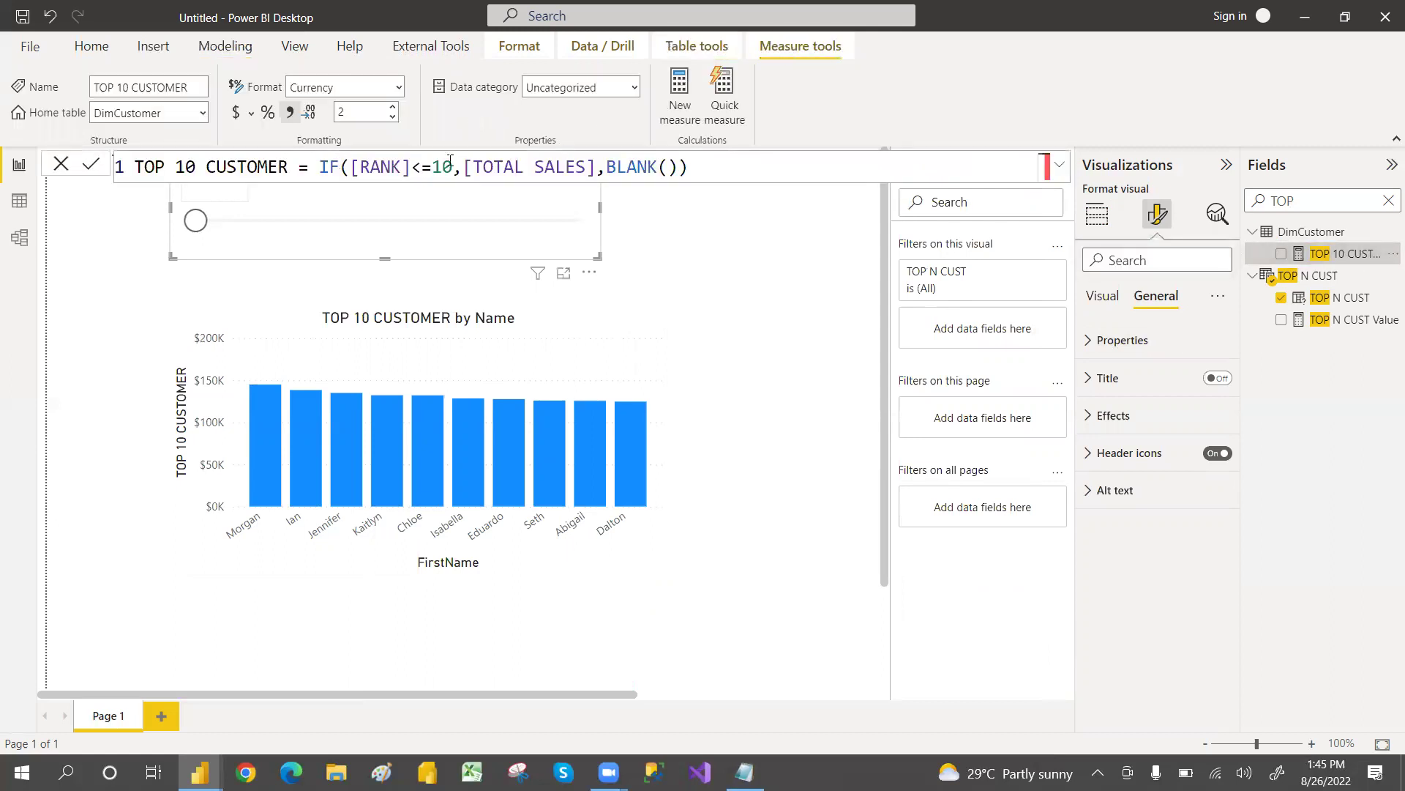
pyautogui.moveTo(454, 169); pyautogui.dragTo(434, 168)
pyautogui.write('TOP')
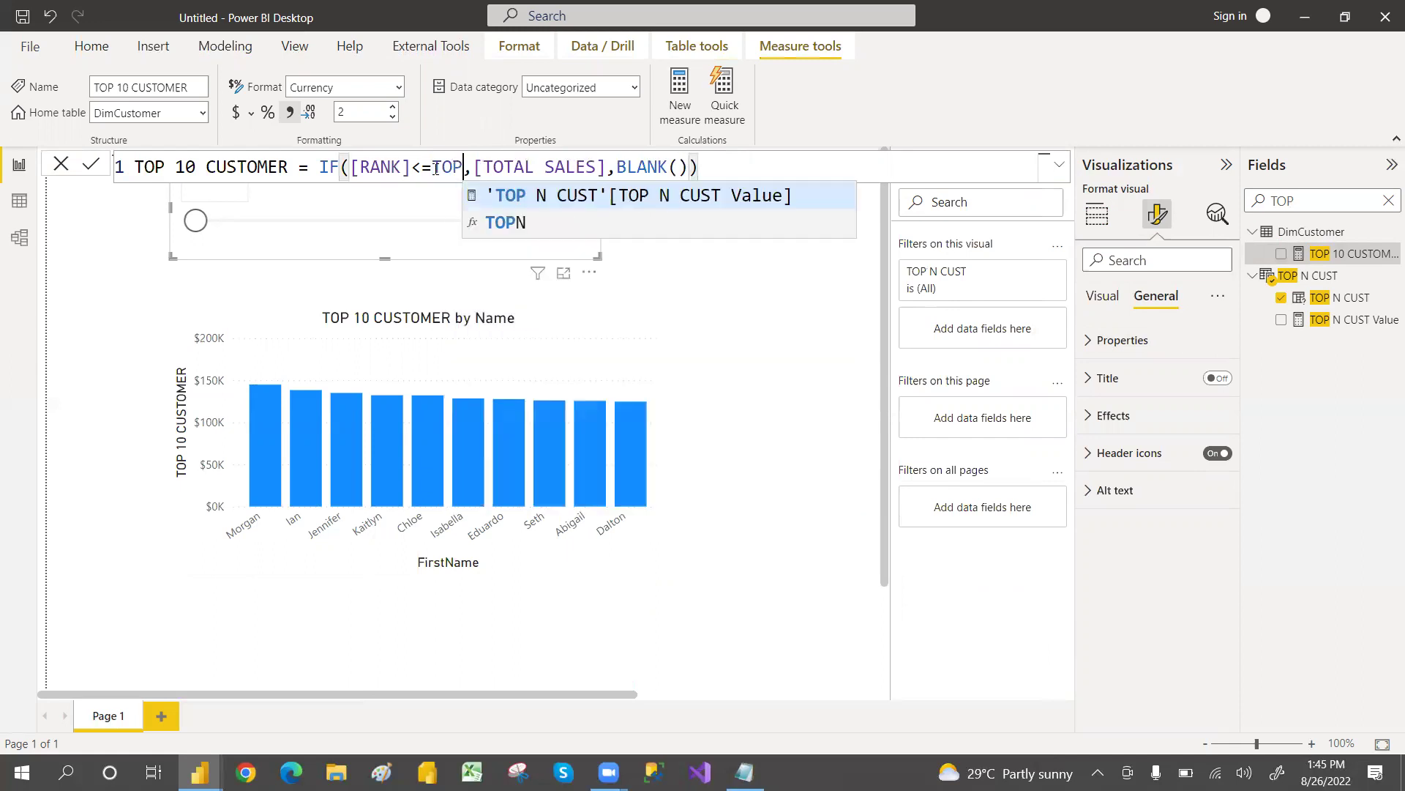
pyautogui.click(682, 189)
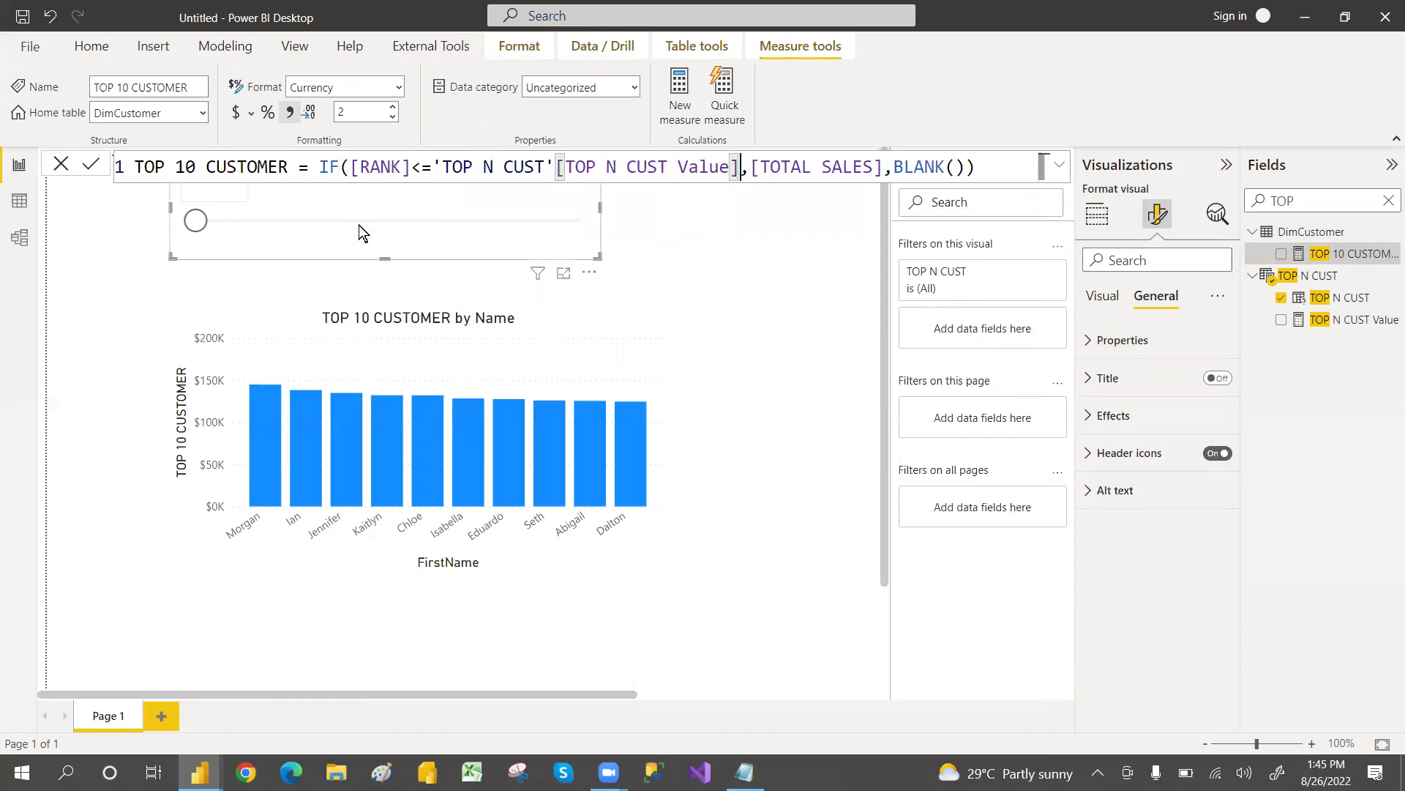
pyautogui.click(501, 195)
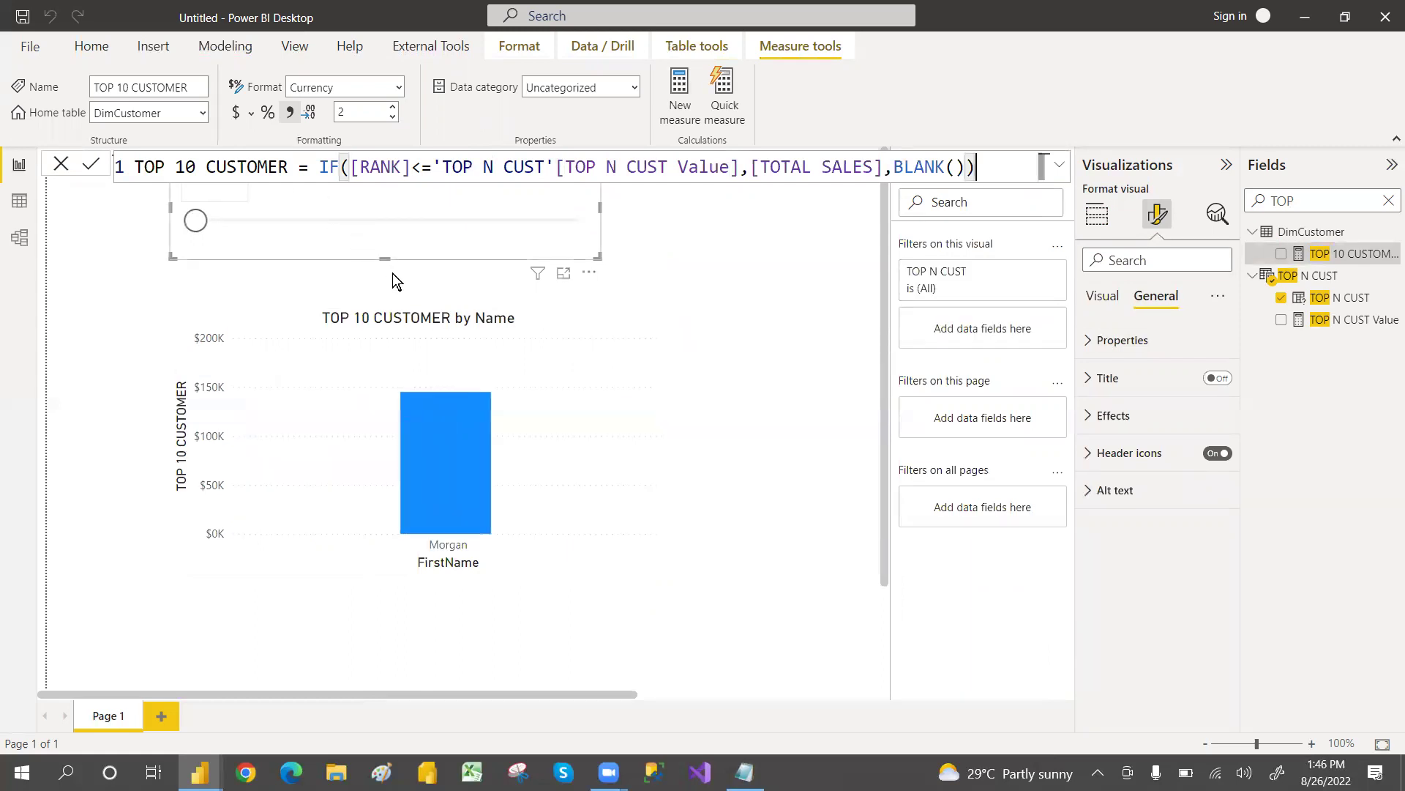
# Move the column chart lower on the page and set the TOP N CUST slicer value to 4.
pyautogui.click(376, 455)
pyautogui.moveTo(377, 455); pyautogui.dragTo(364, 499)
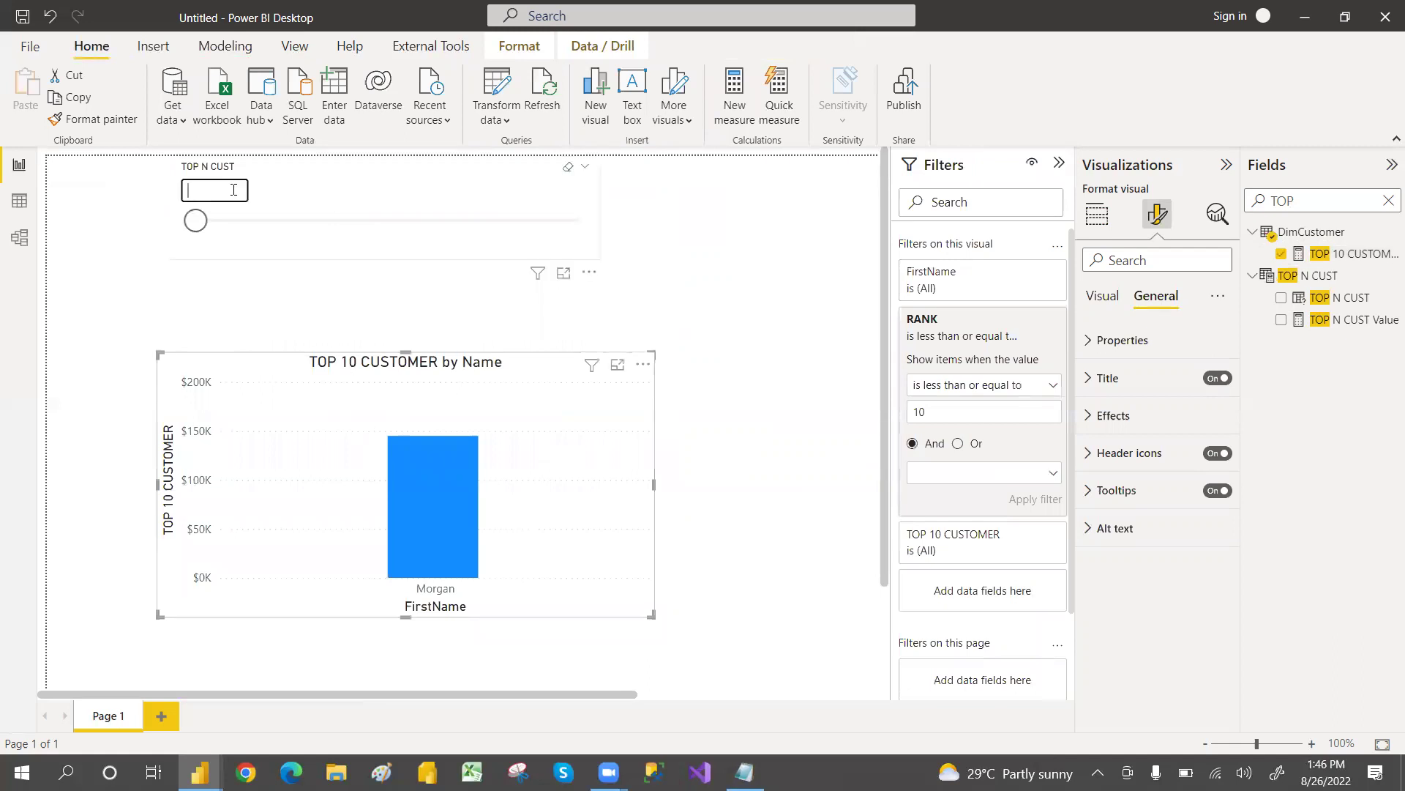
pyautogui.write('4')
pyautogui.press('Return')
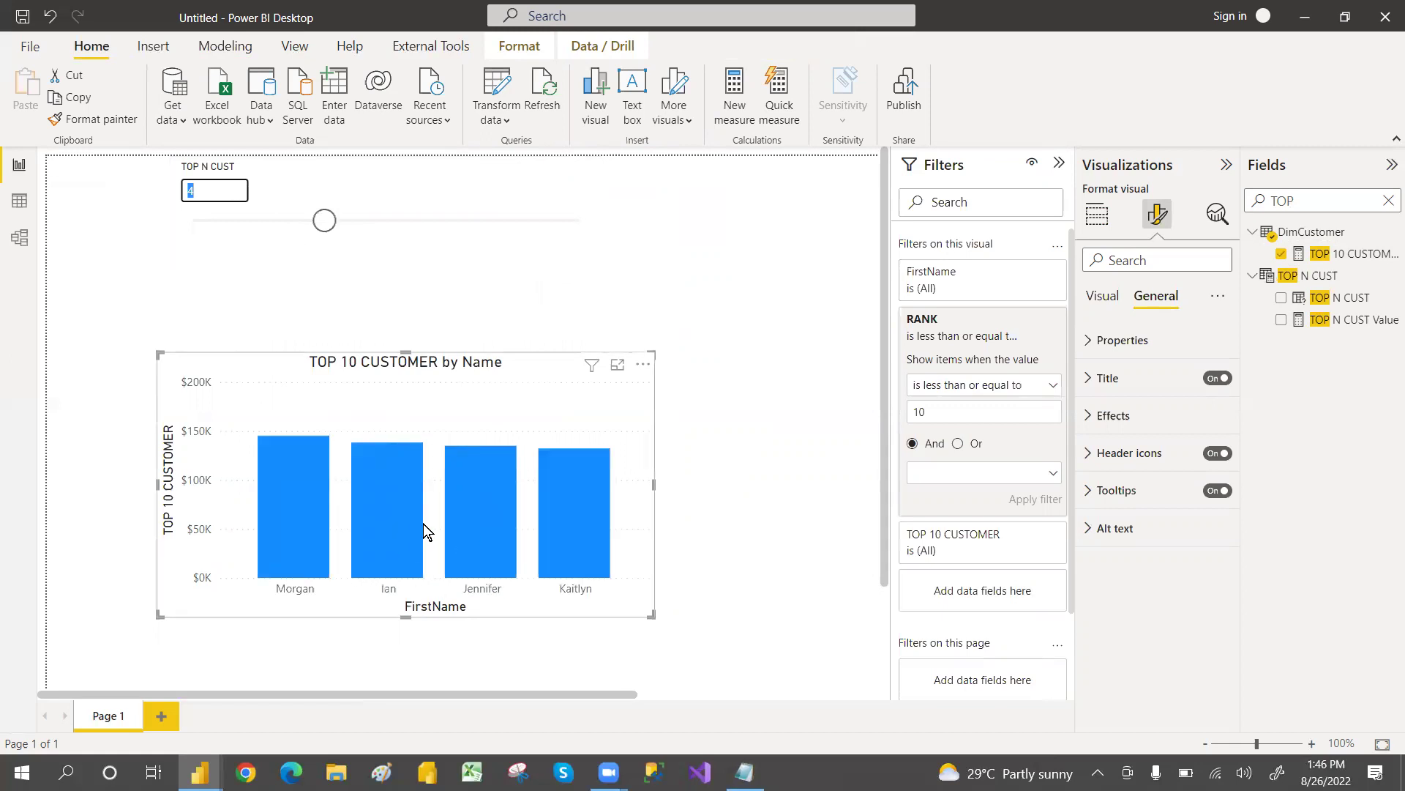
# Move the TOP N CUST slicer slightly lower, then switch it to a list and select 3.
pyautogui.click(486, 227)
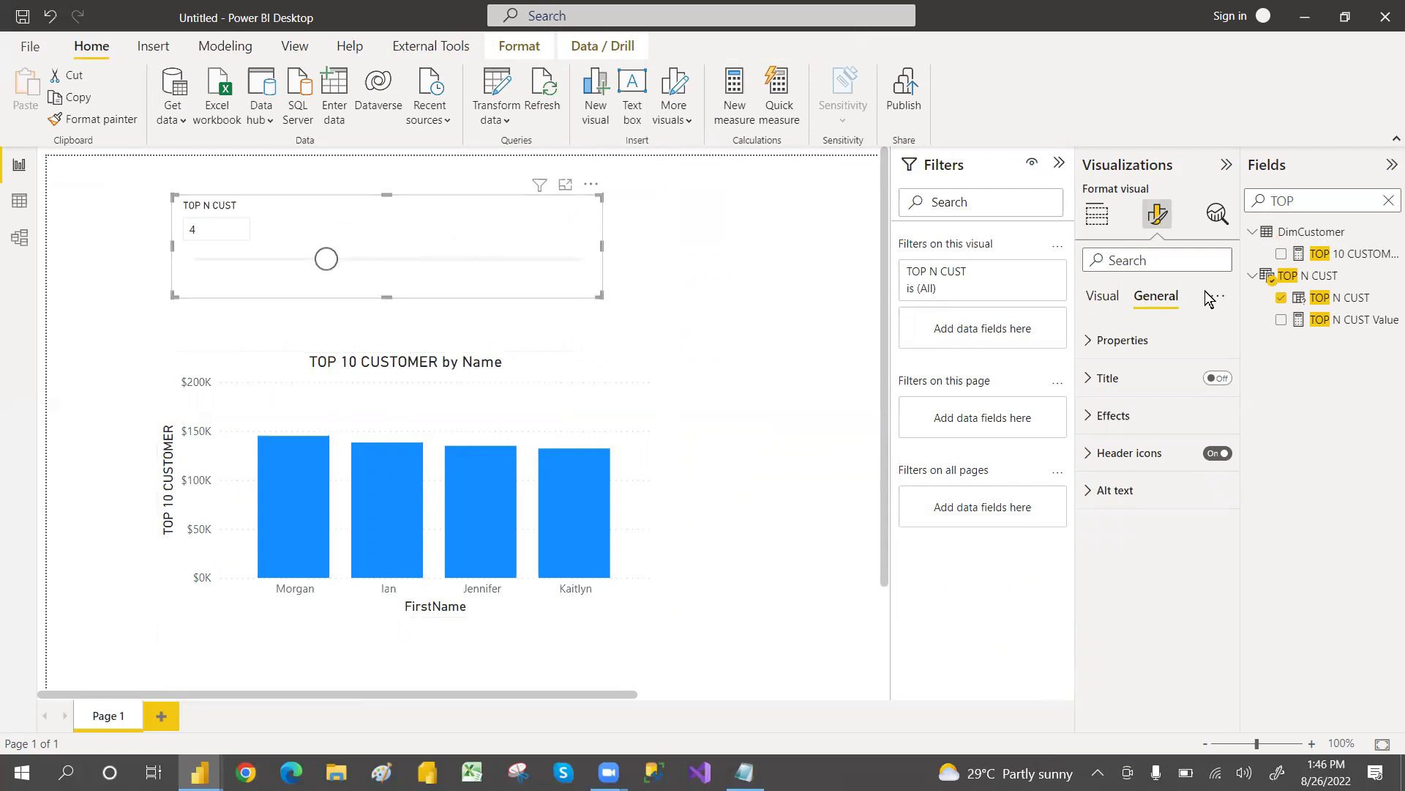
pyautogui.click(595, 207)
pyautogui.click(608, 229)
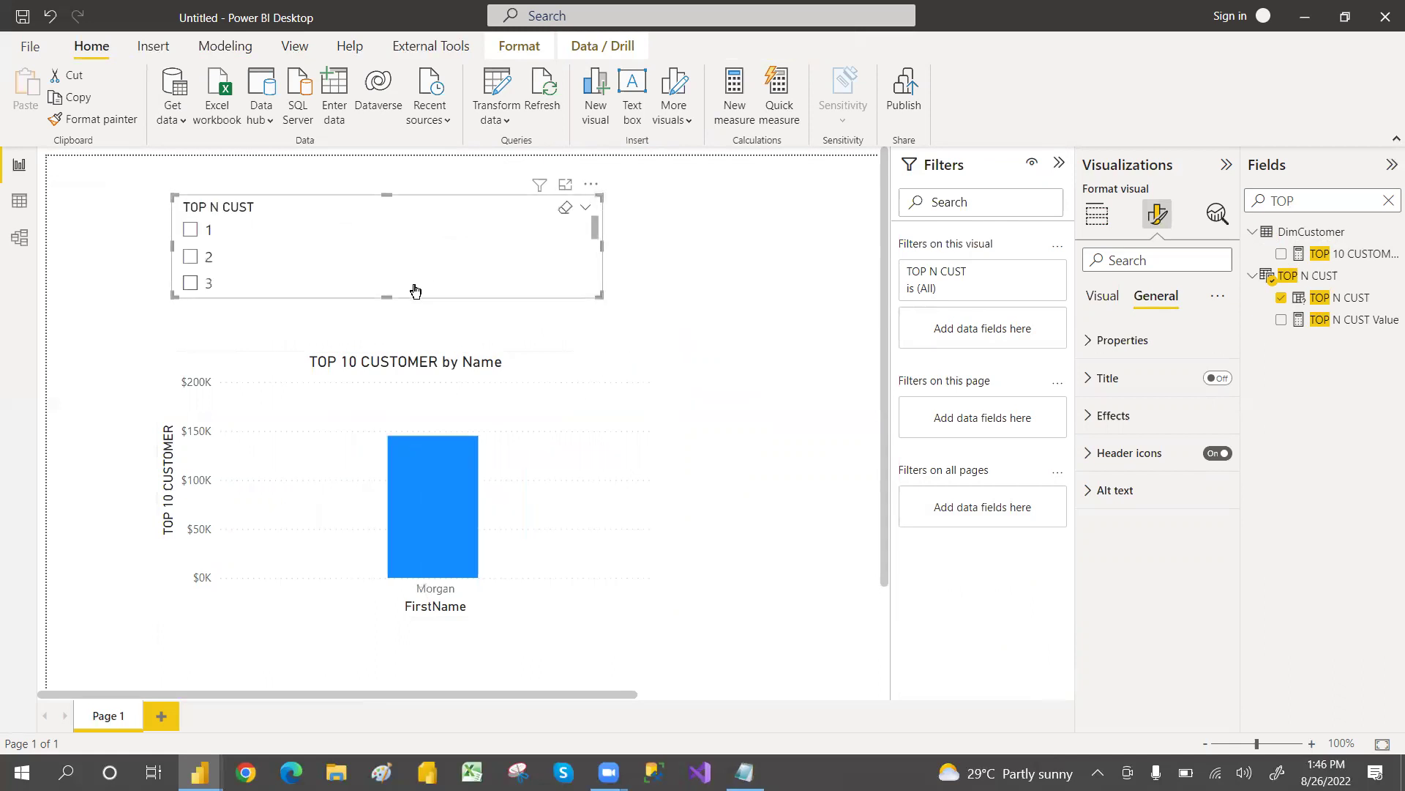
pyautogui.click(190, 284)
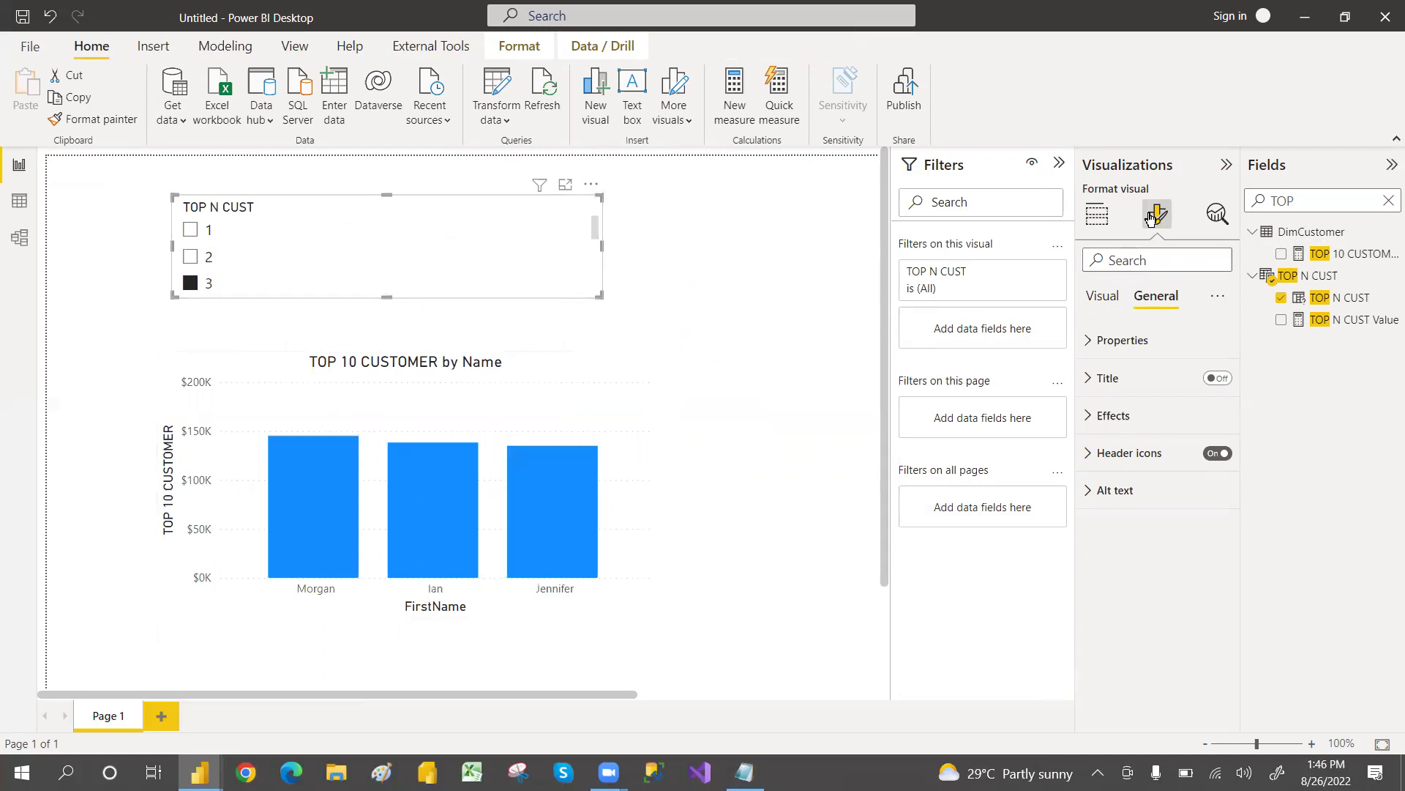
# Set the TOP N CUST slicer's orientation to Horizontal and widen it to fit all values from 1 to 10.
pyautogui.click(1105, 299)
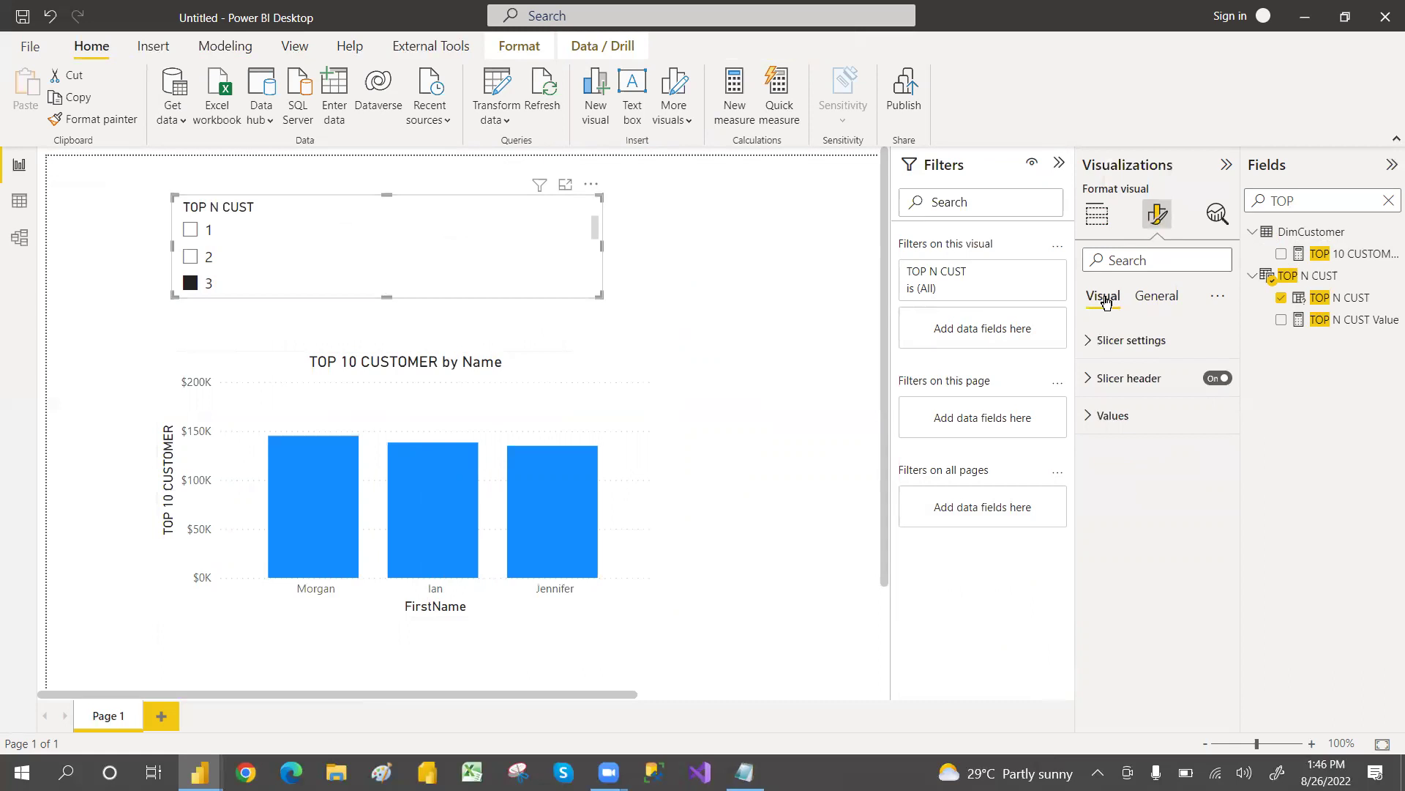
pyautogui.click(1101, 341)
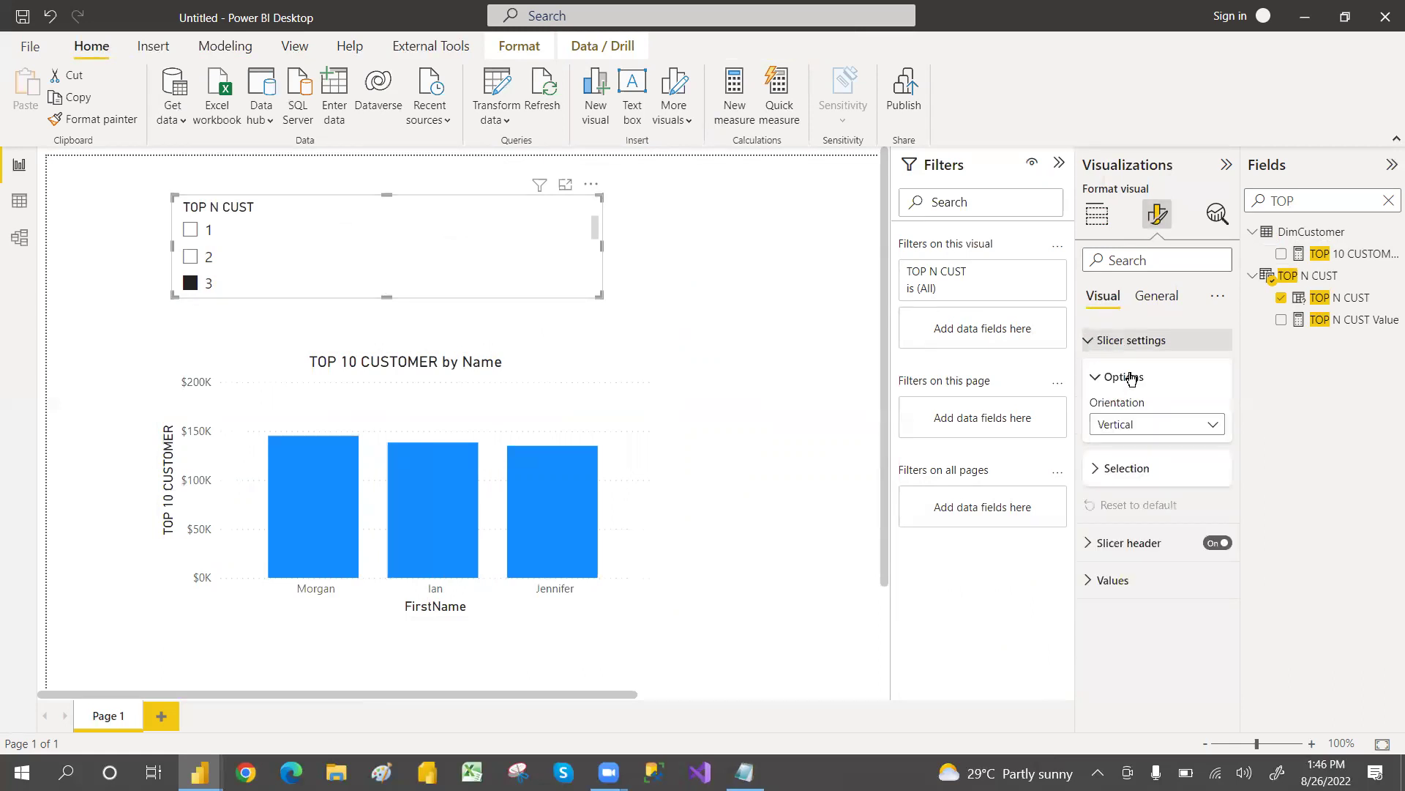
pyautogui.click(1144, 429)
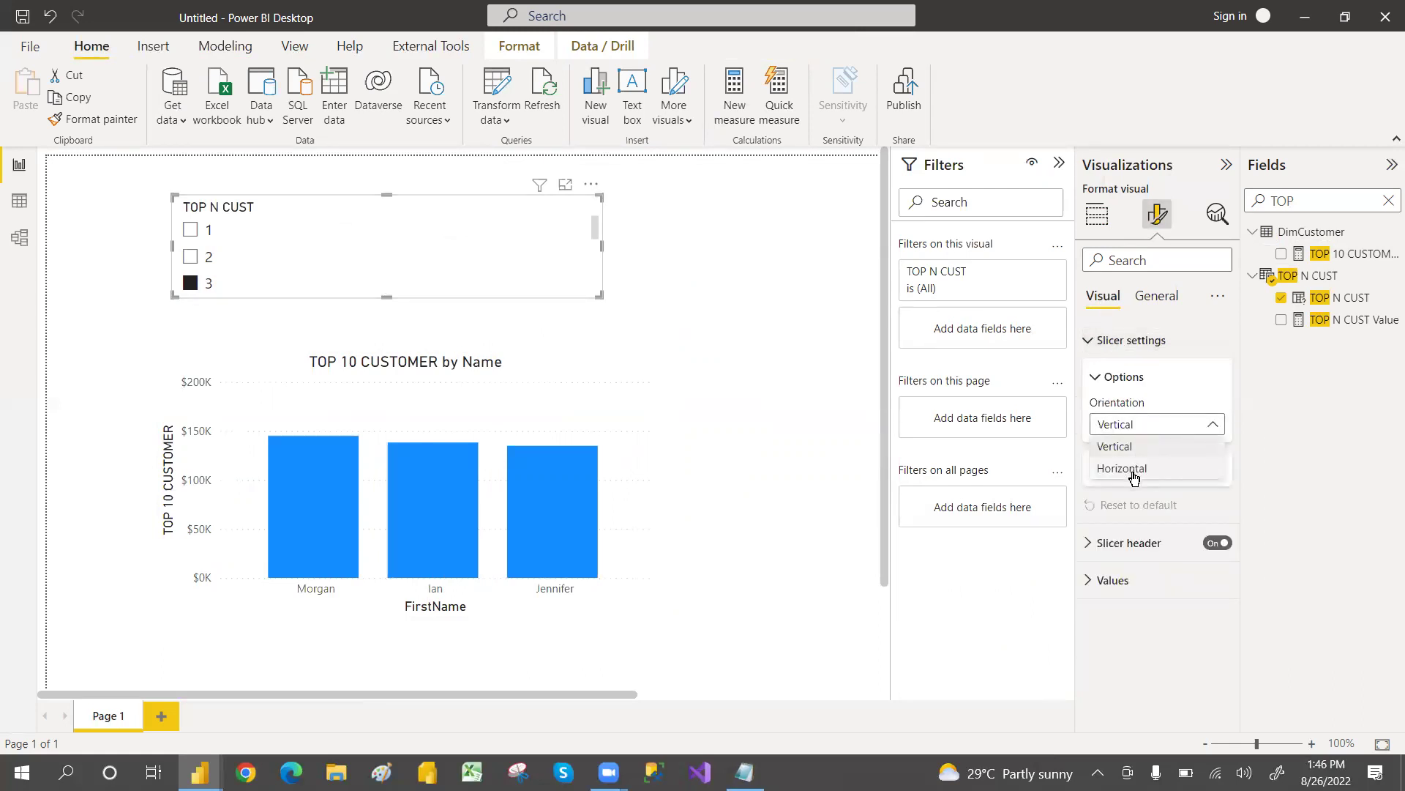
pyautogui.click(1123, 470)
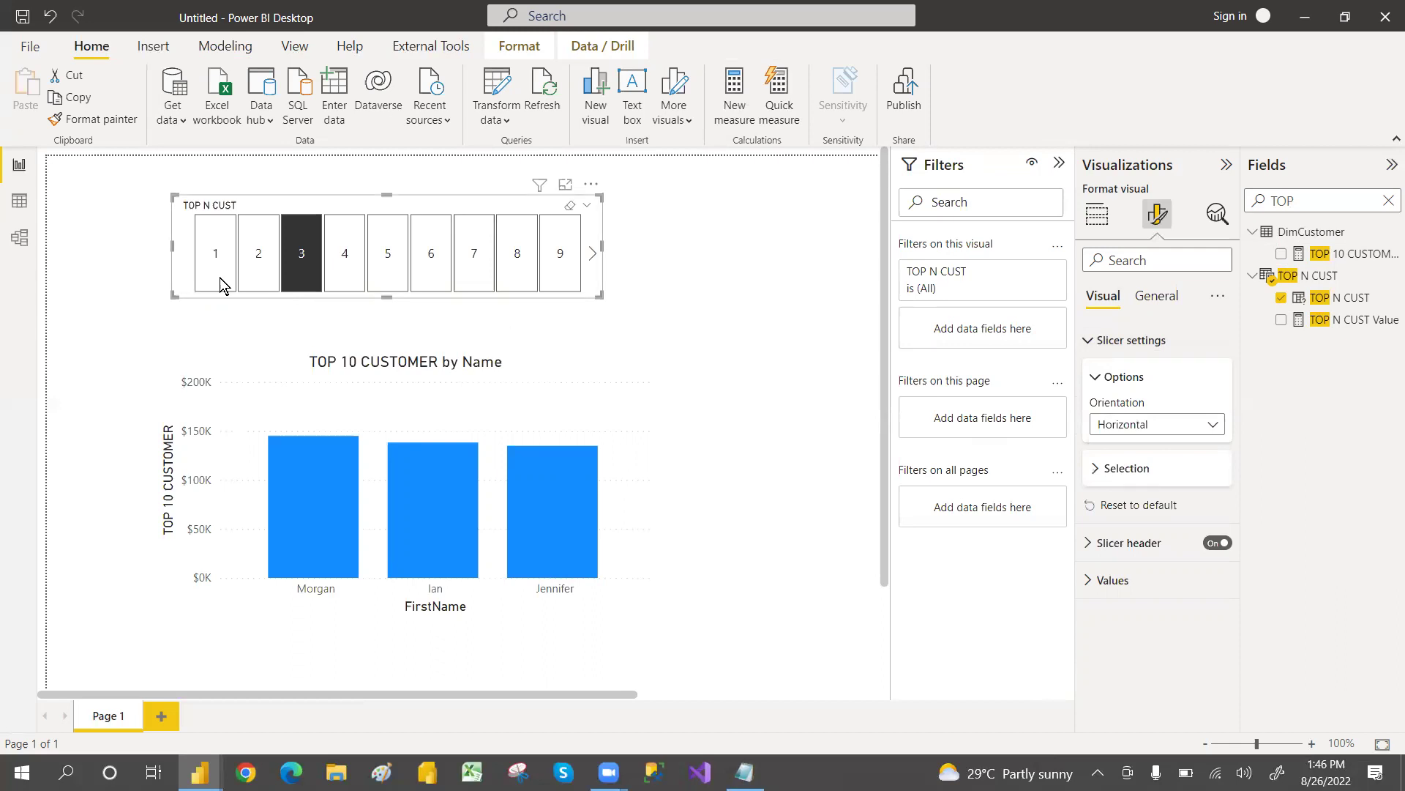
pyautogui.moveTo(597, 295); pyautogui.dragTo(741, 291)
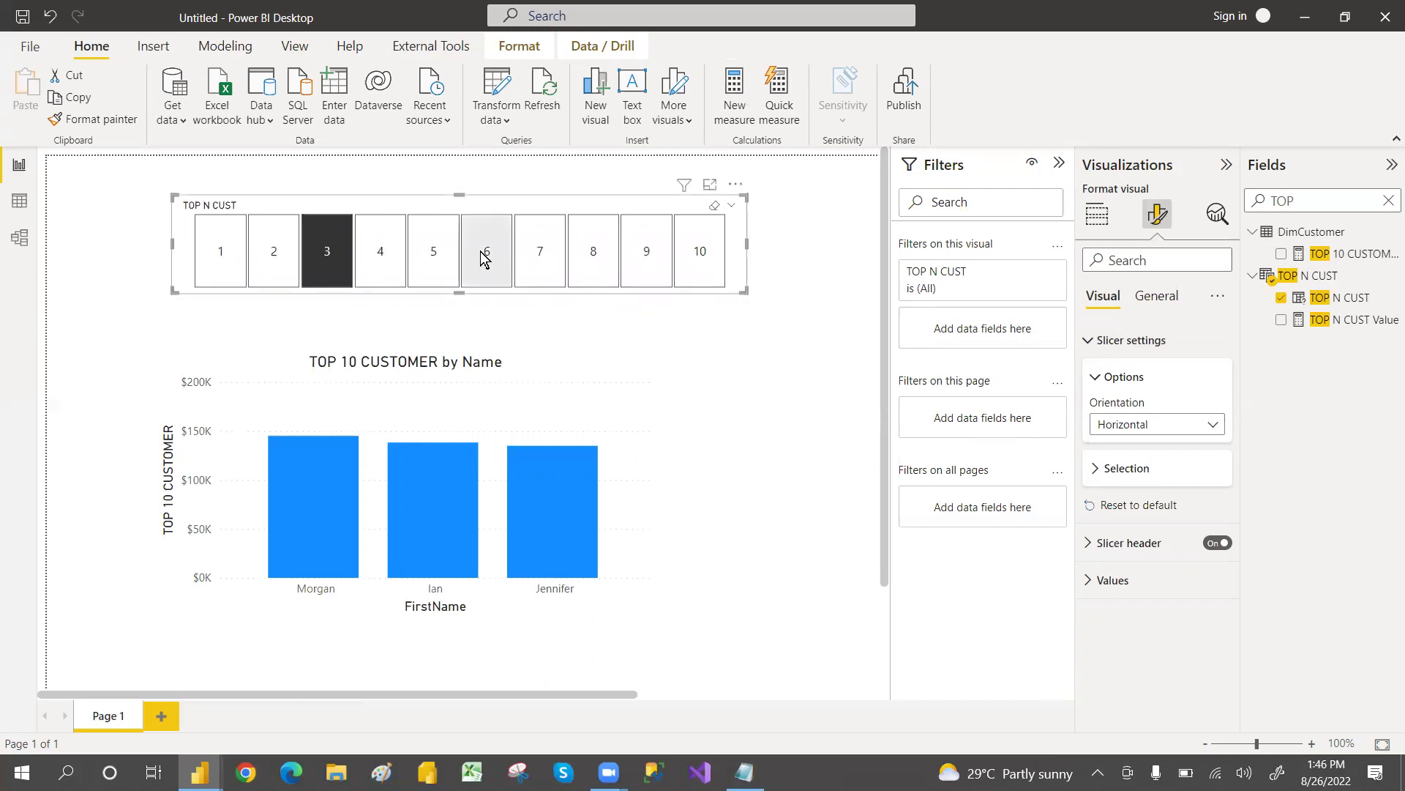
# Test the chart's response by selecting 6, 7, 8, 9, 2, 4, 6 and 7 in turn in the TOP N CUST slicer.
pyautogui.click(488, 252)
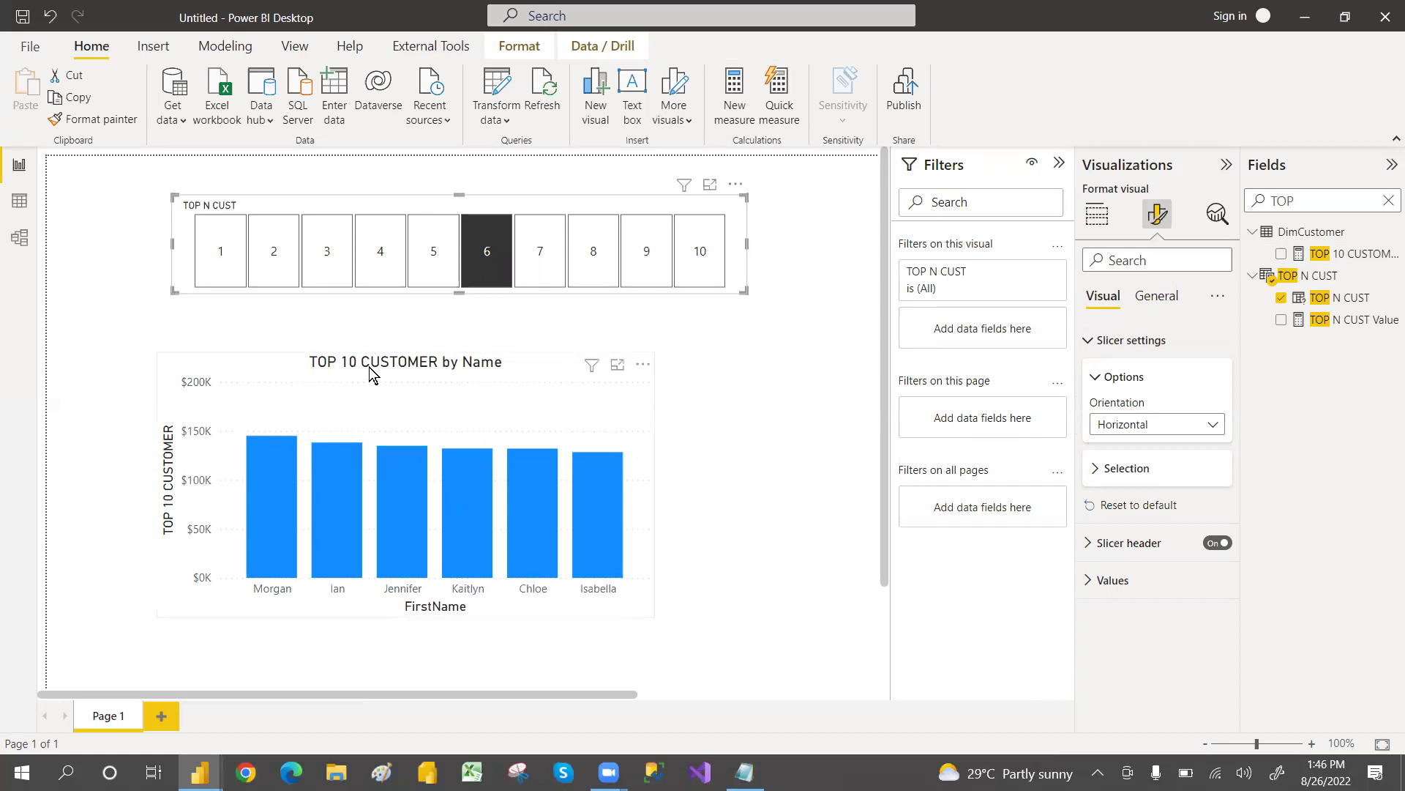
pyautogui.click(547, 256)
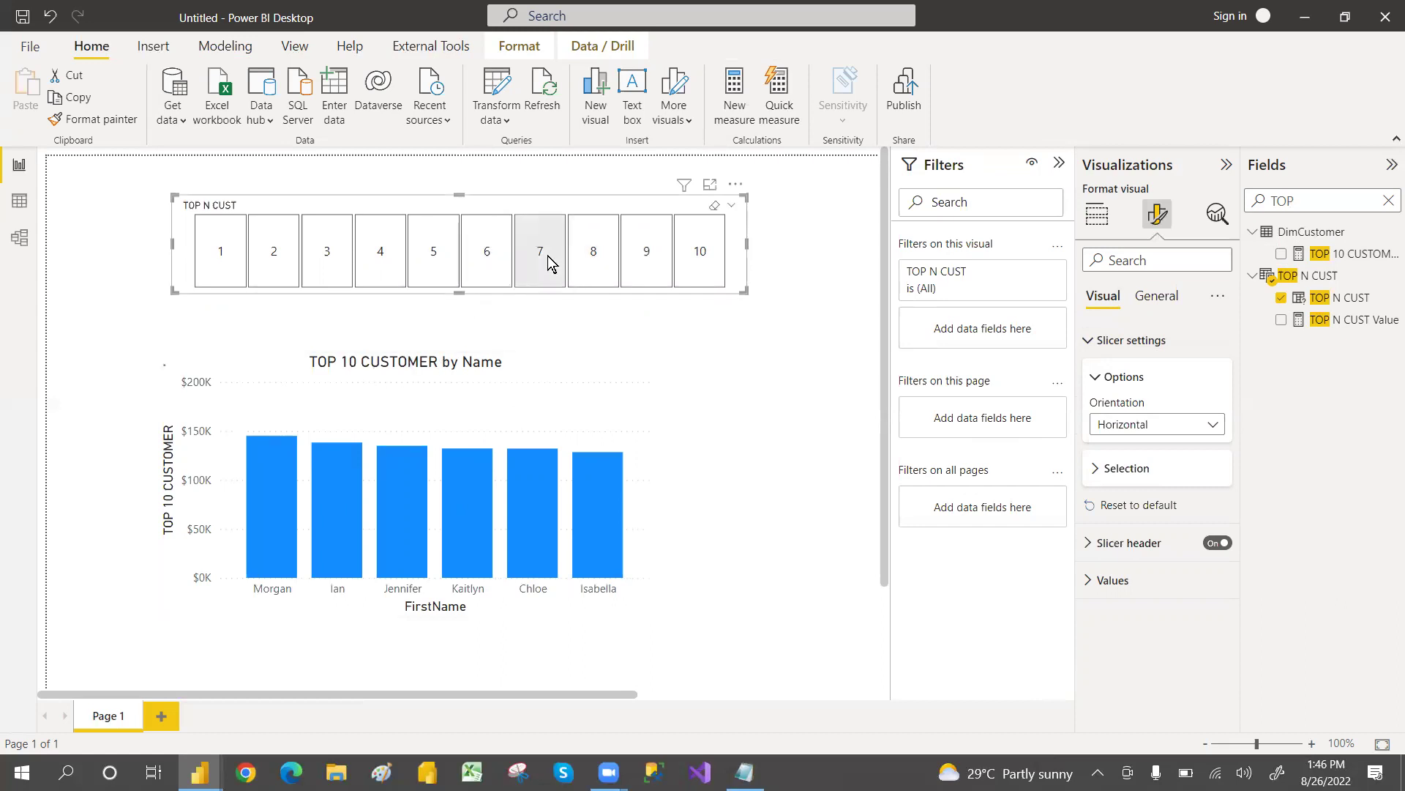
pyautogui.click(597, 257)
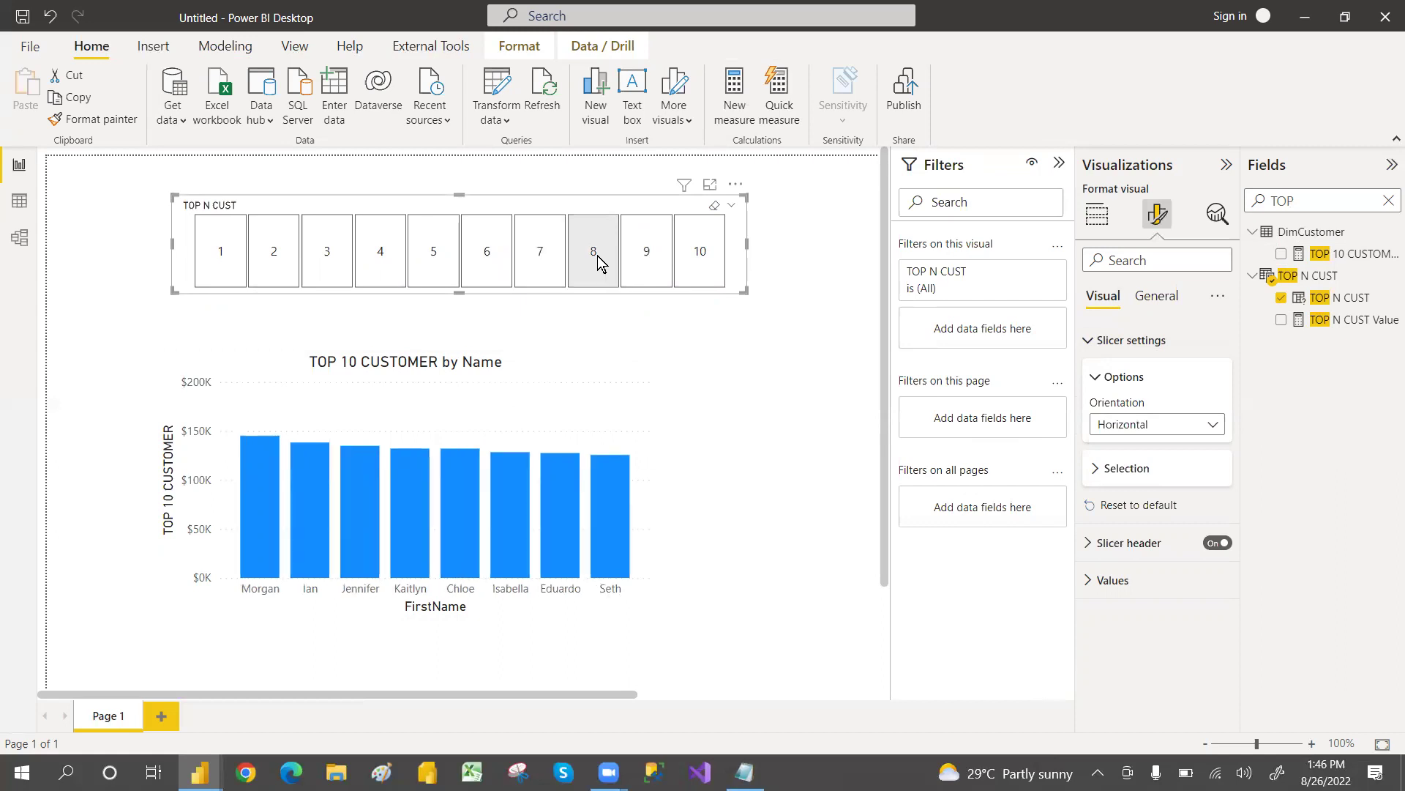
pyautogui.click(637, 257)
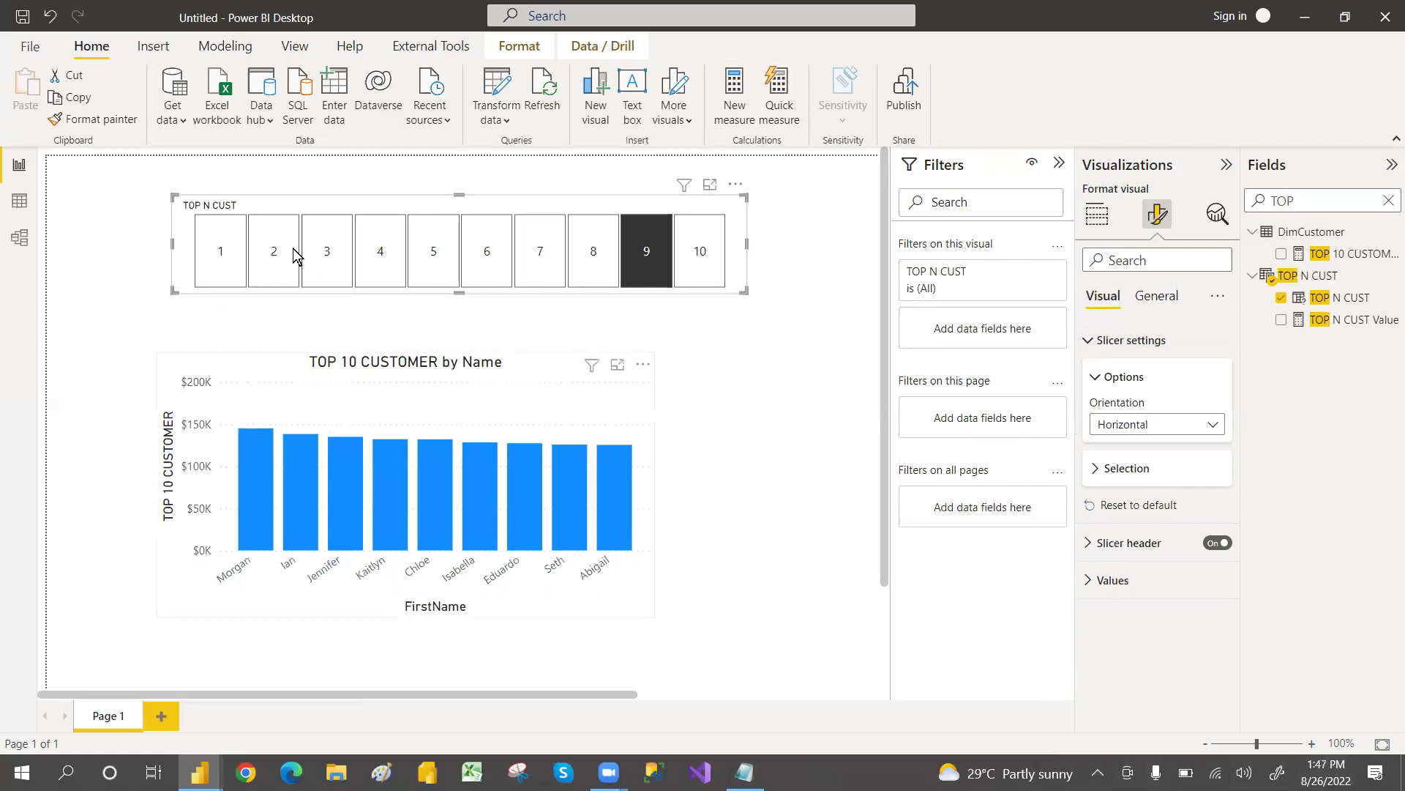
pyautogui.click(270, 258)
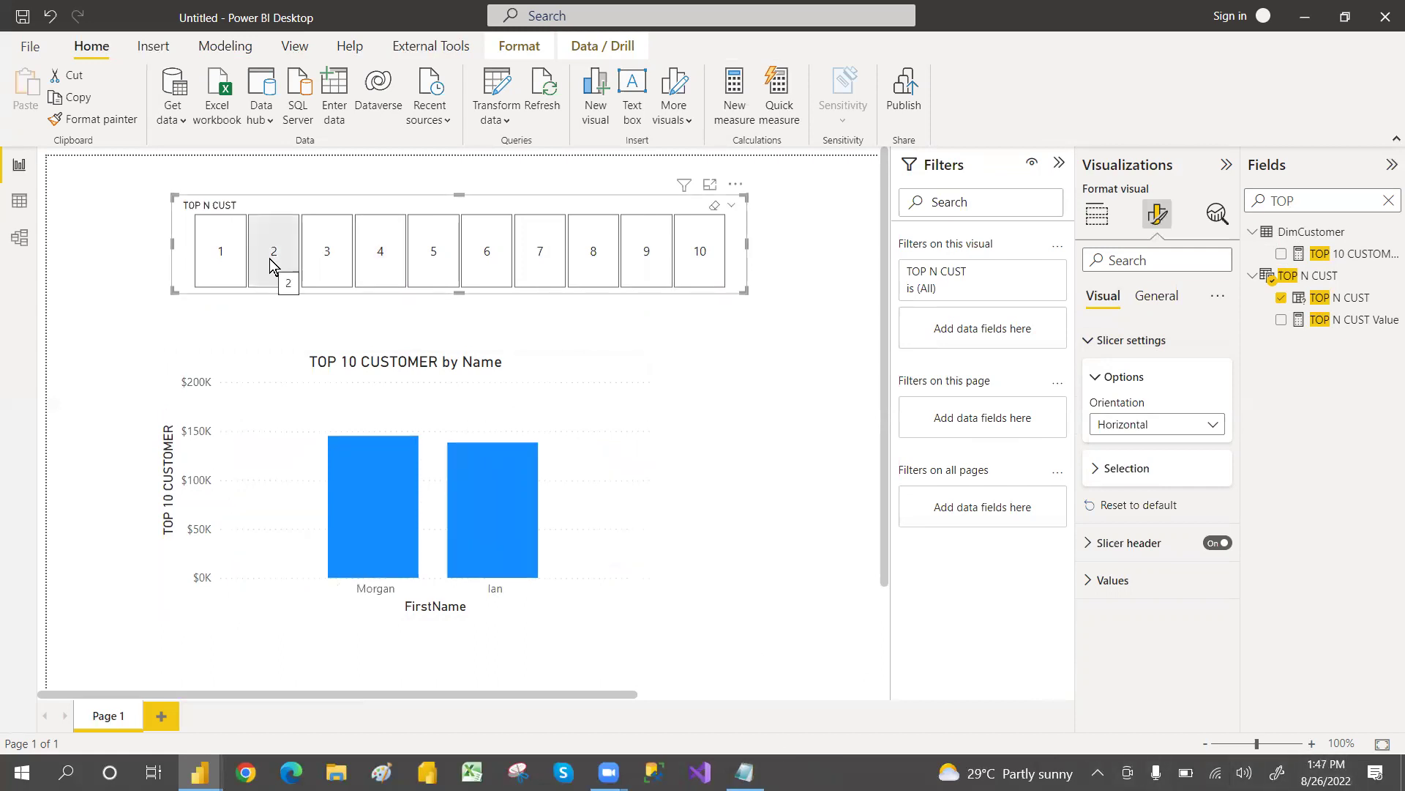
pyautogui.click(378, 257)
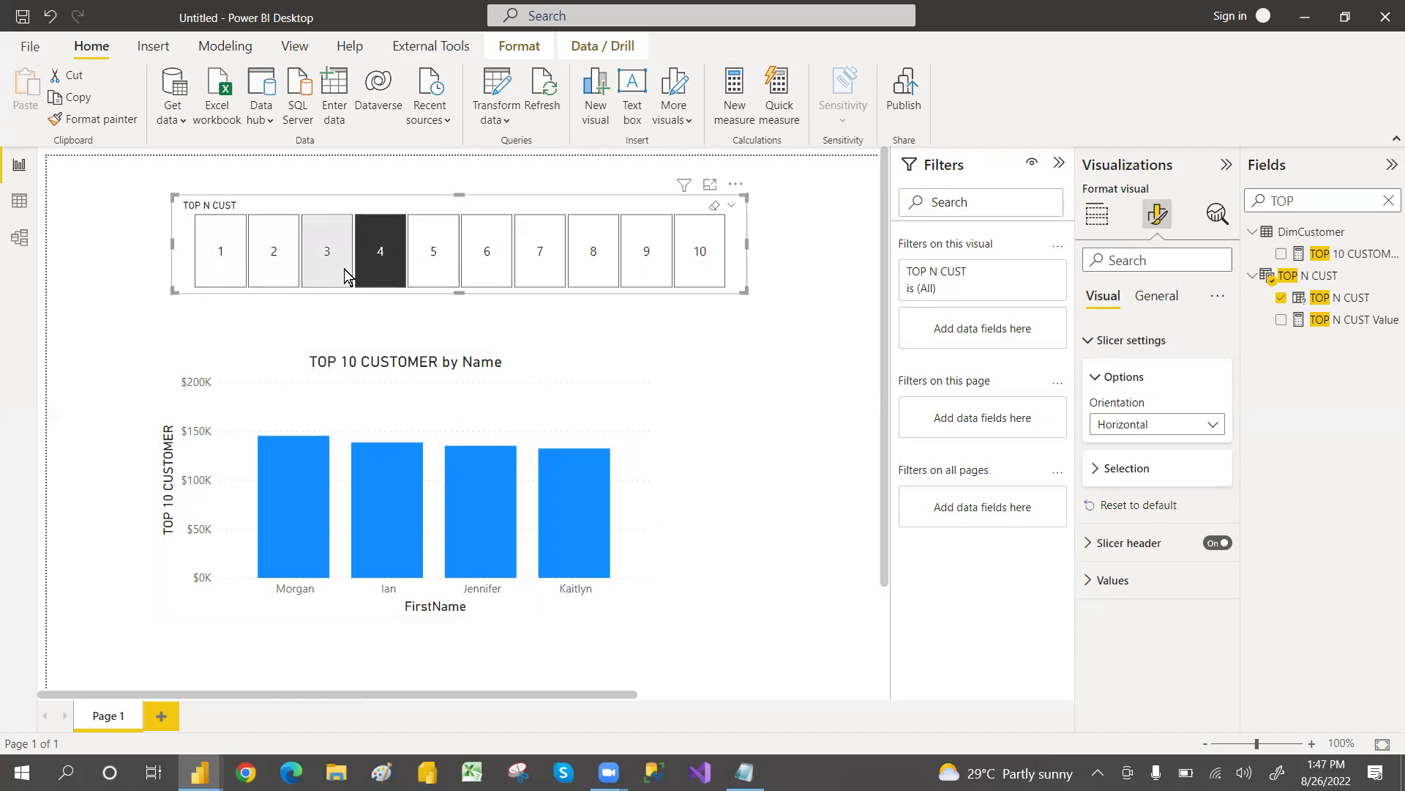
pyautogui.click(478, 257)
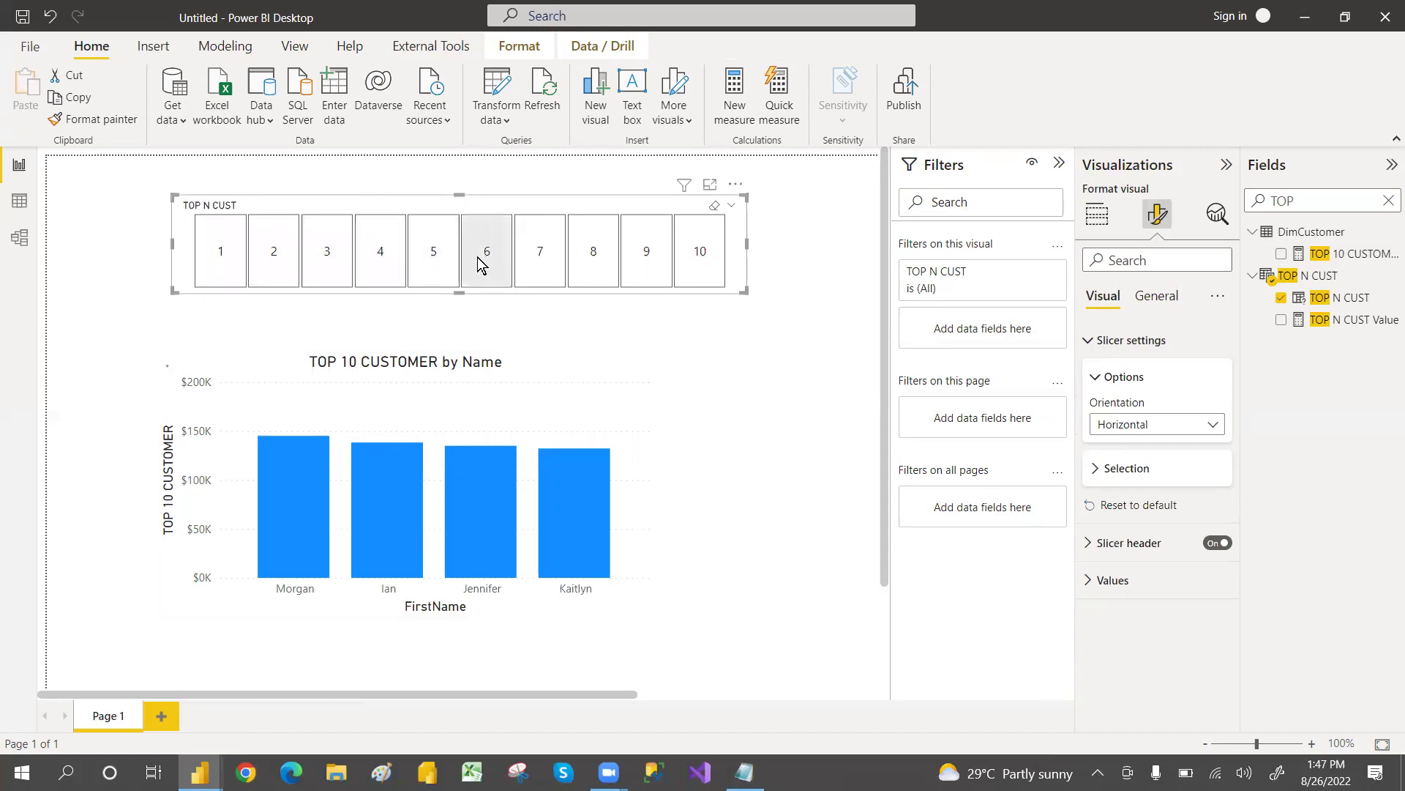
pyautogui.click(544, 262)
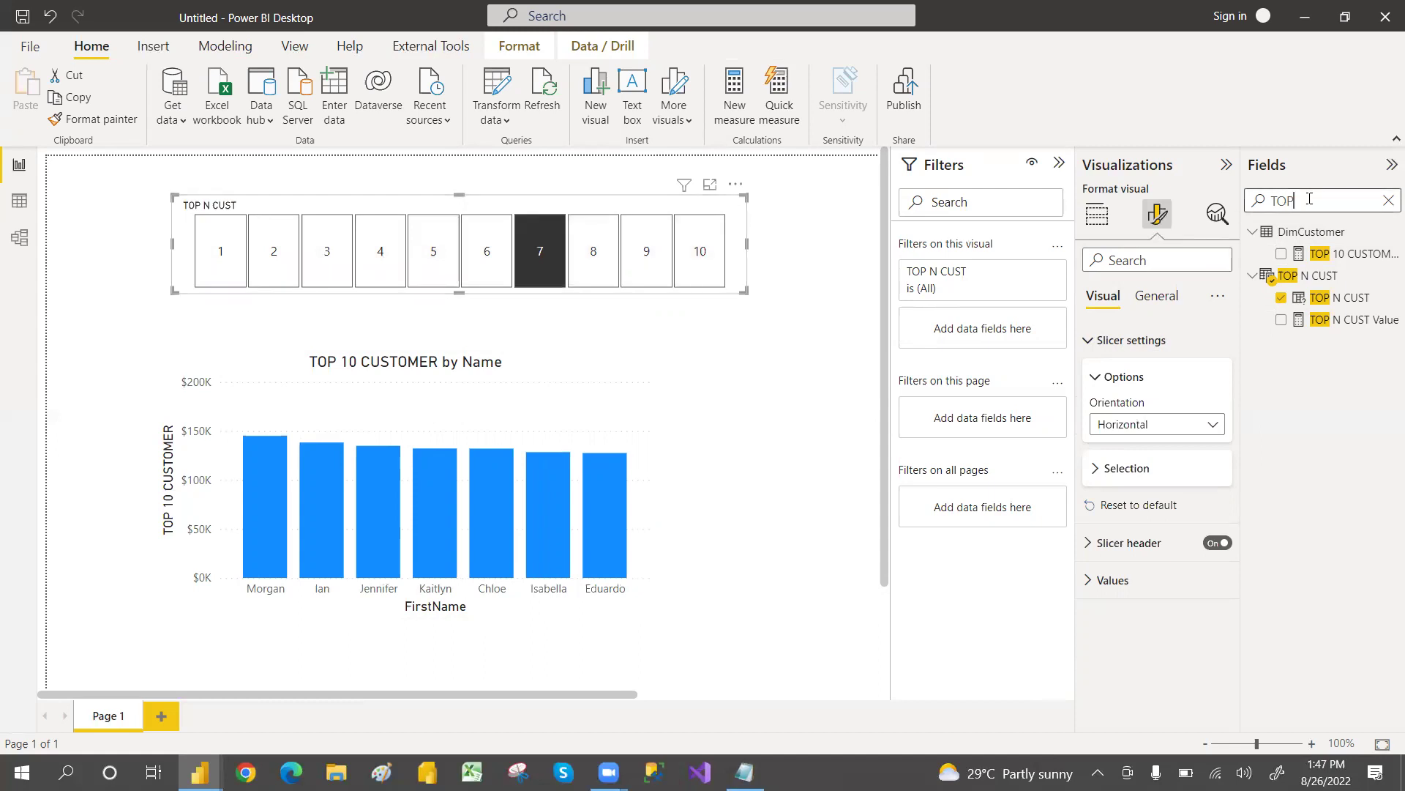
# Clear the field search, collapse DimCustomer, and open the formula of the TOP N CUST column in the TOP N CUST table.
pyautogui.press('BackSpace')
pyautogui.press('BackSpace')
pyautogui.press('BackSpace')
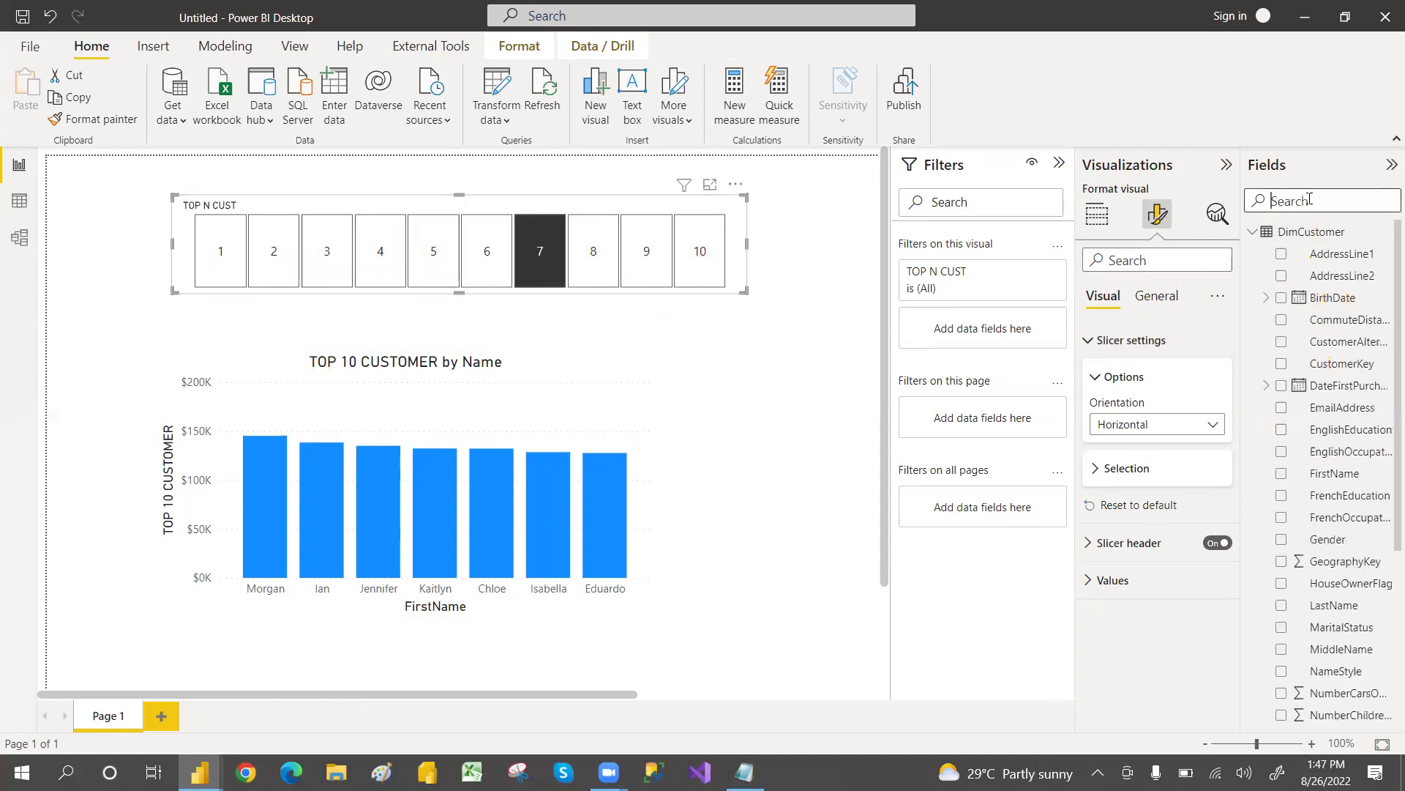
pyautogui.click(1253, 231)
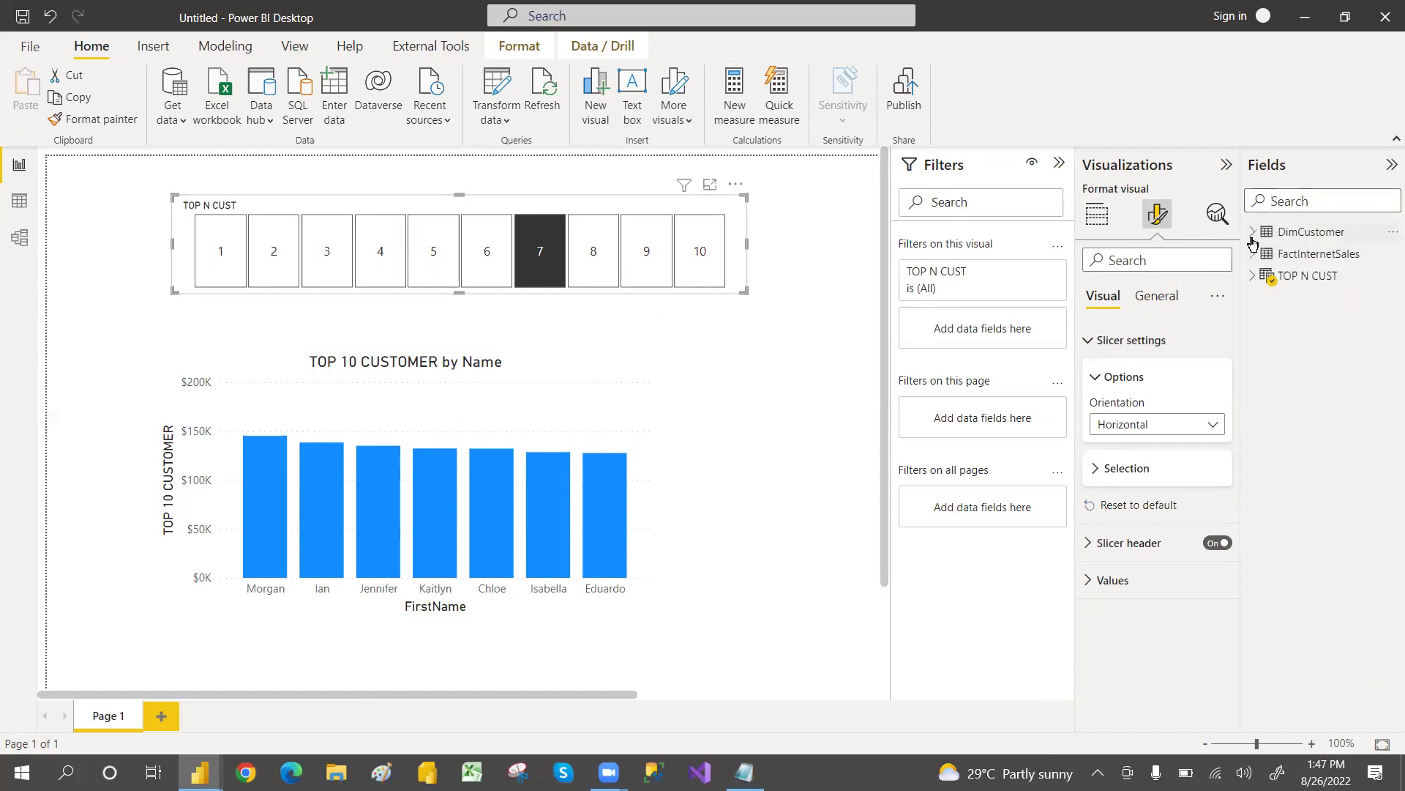
pyautogui.click(1253, 278)
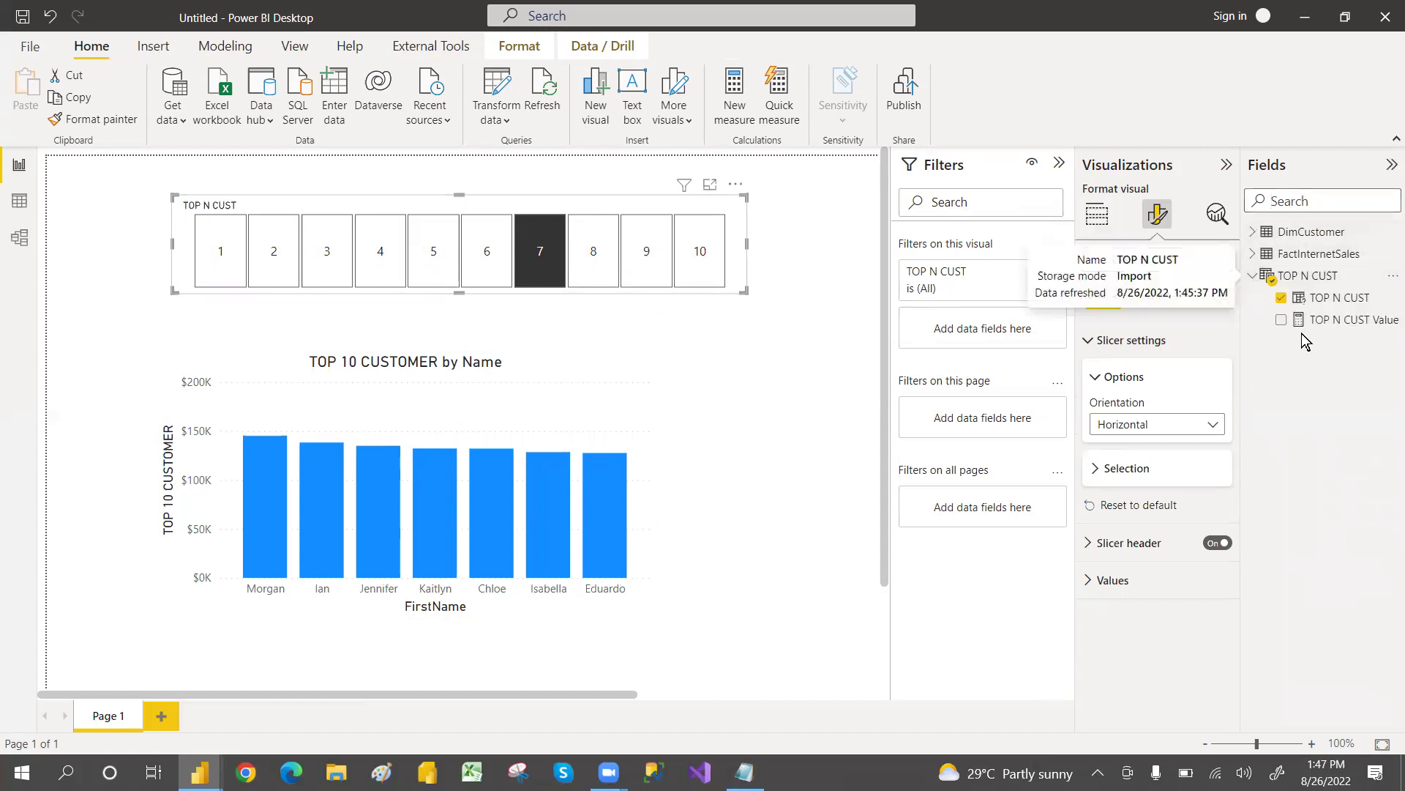
pyautogui.click(1328, 299)
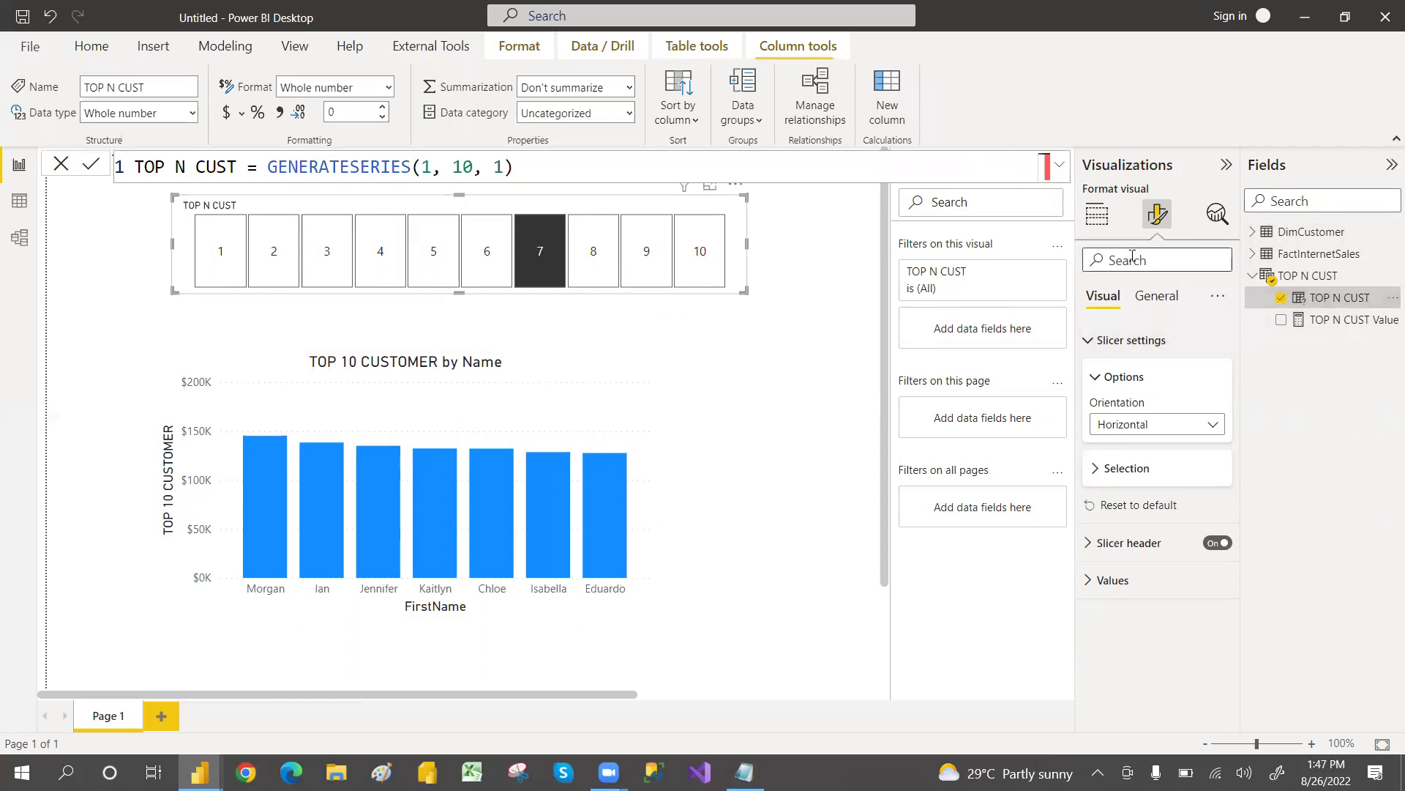
# Change the GENERATESERIES increment to 2, commit the formula, and test the slicer with 5 and 3.
pyautogui.click(499, 171)
pyautogui.press('BackSpace')
pyautogui.write('2')
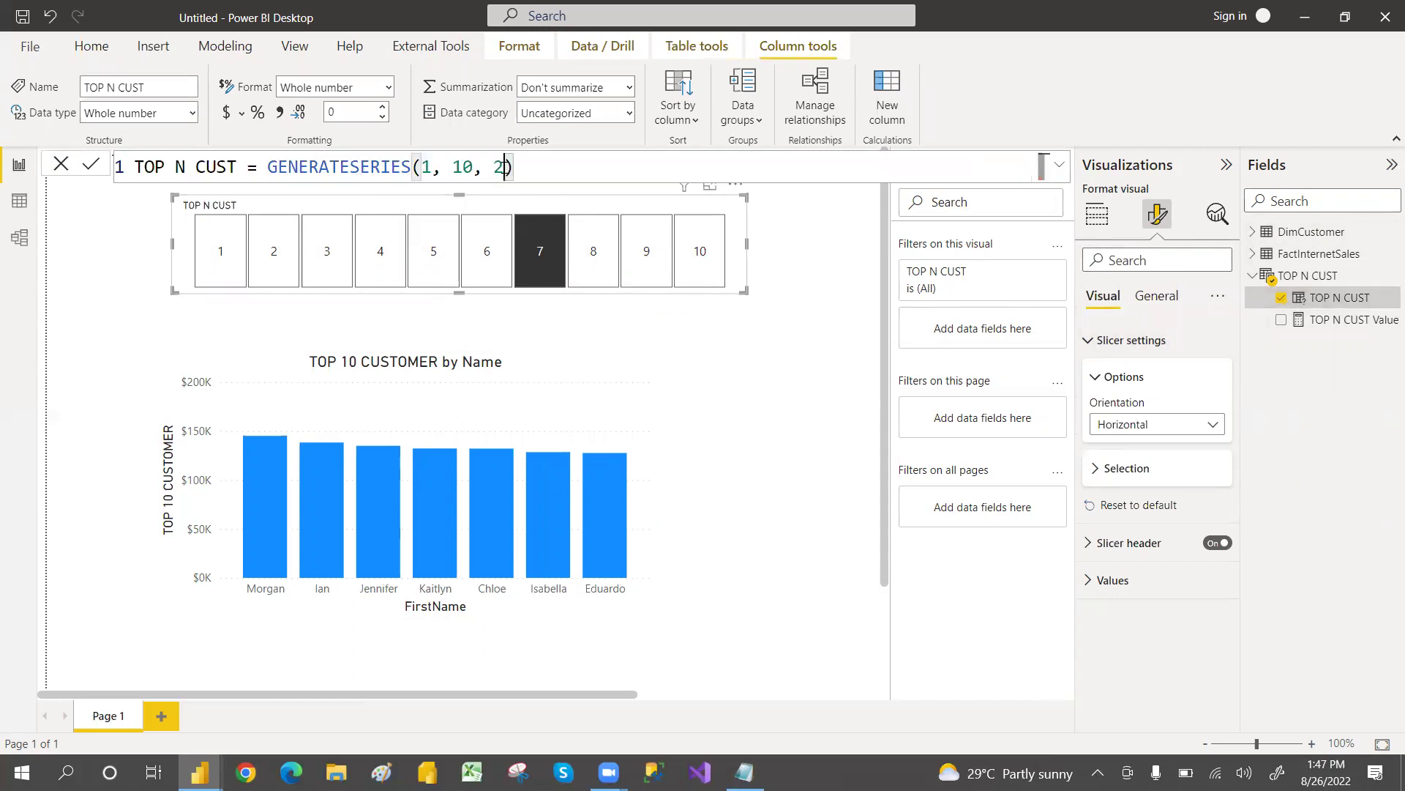
pyautogui.press('Return')
pyautogui.click(492, 252)
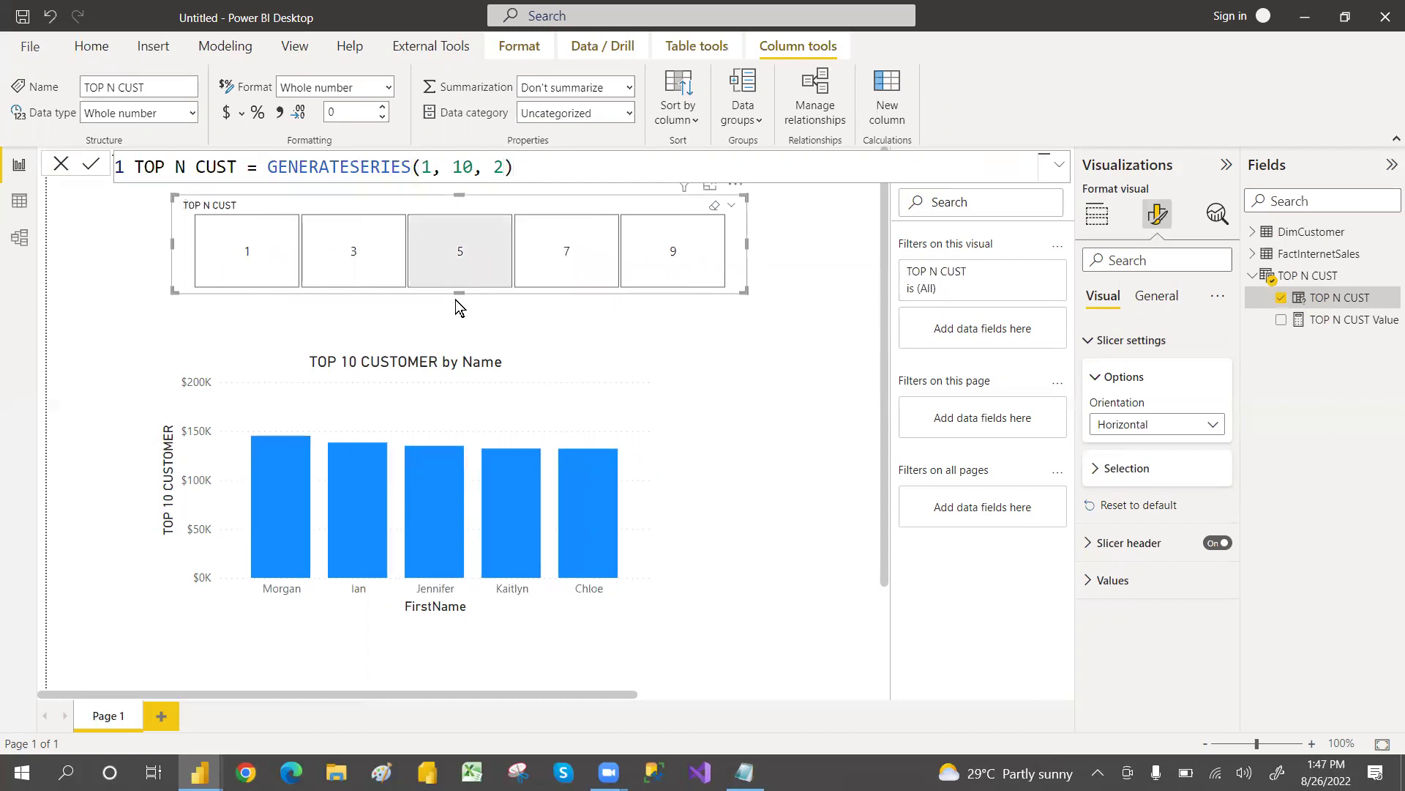
pyautogui.click(366, 274)
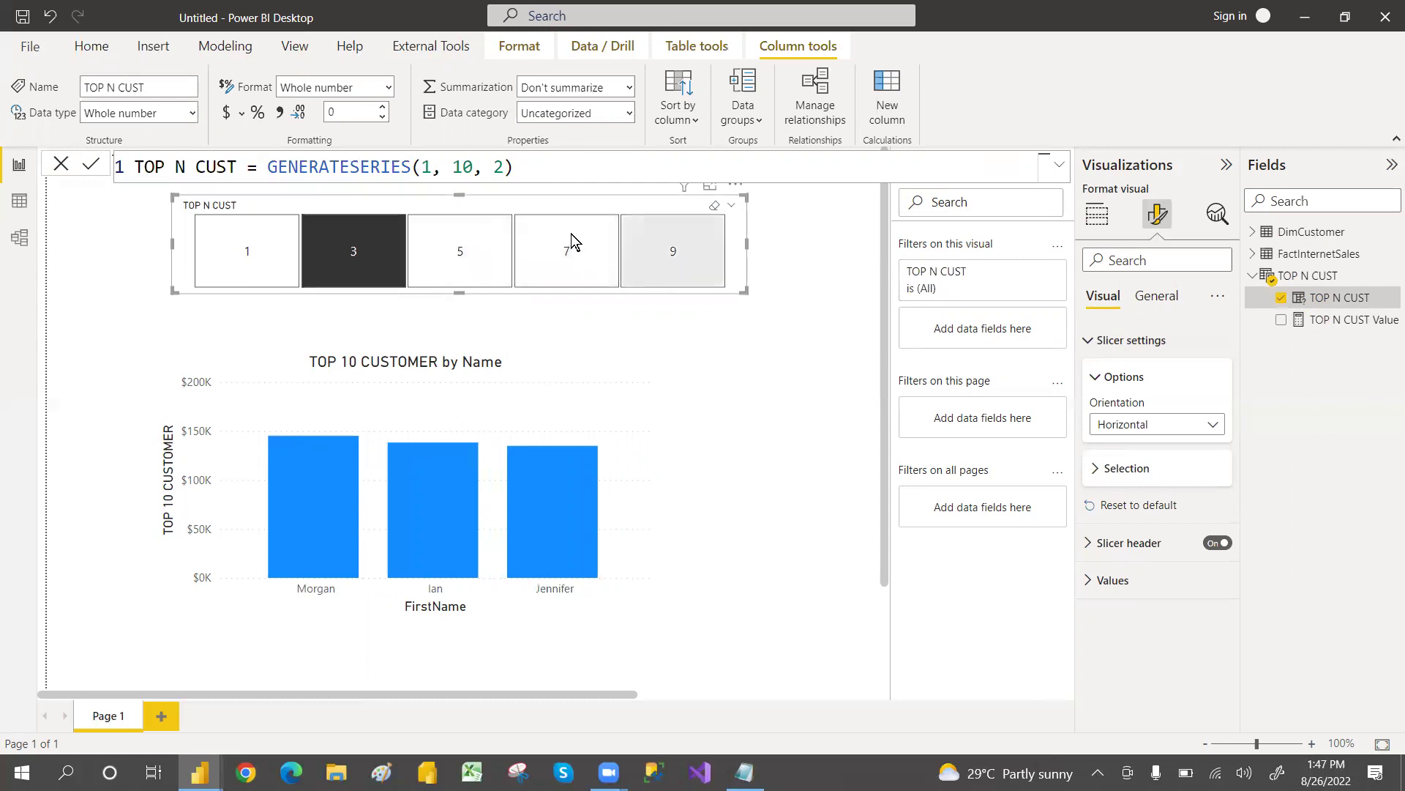
# Change the formula to GENERATESERIES(1, 10, 3), commit it, and select 10 in the slicer.
pyautogui.click(503, 168)
pyautogui.press('BackSpace')
pyautogui.write('3')
pyautogui.press('Return')
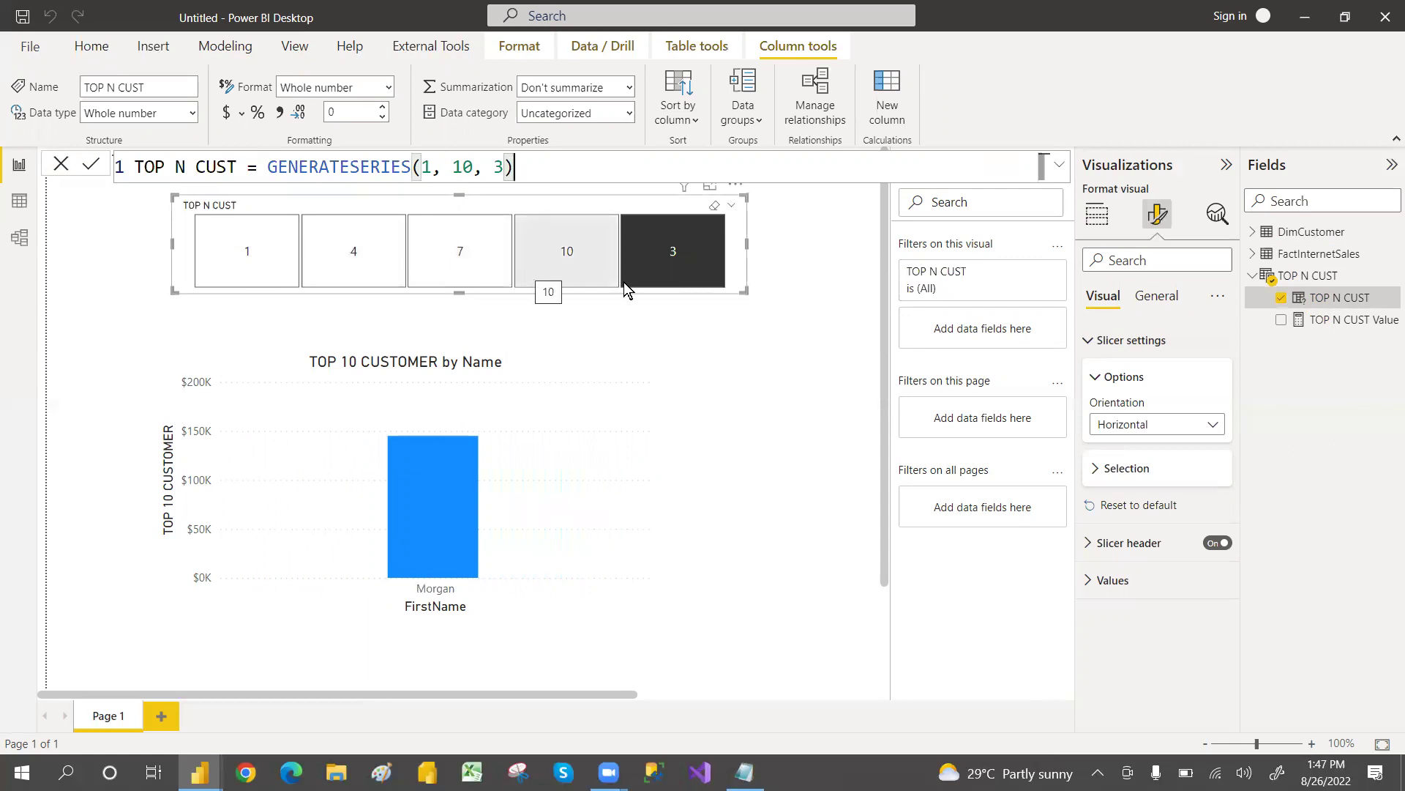
pyautogui.click(587, 271)
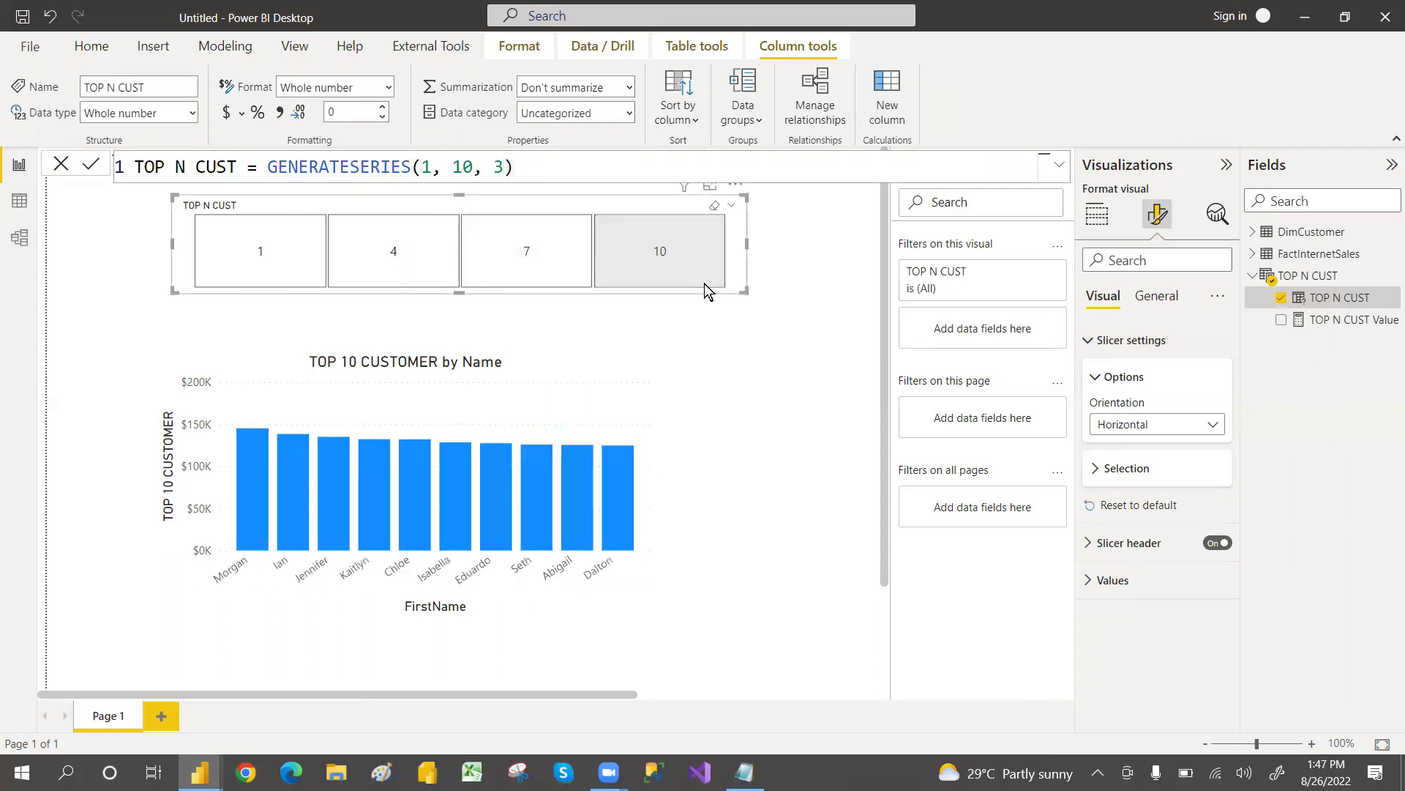
# Widen the TOP N CUST slicer slightly, select 4 in it, and close the formula.
pyautogui.moveTo(744, 288); pyautogui.dragTo(785, 283)
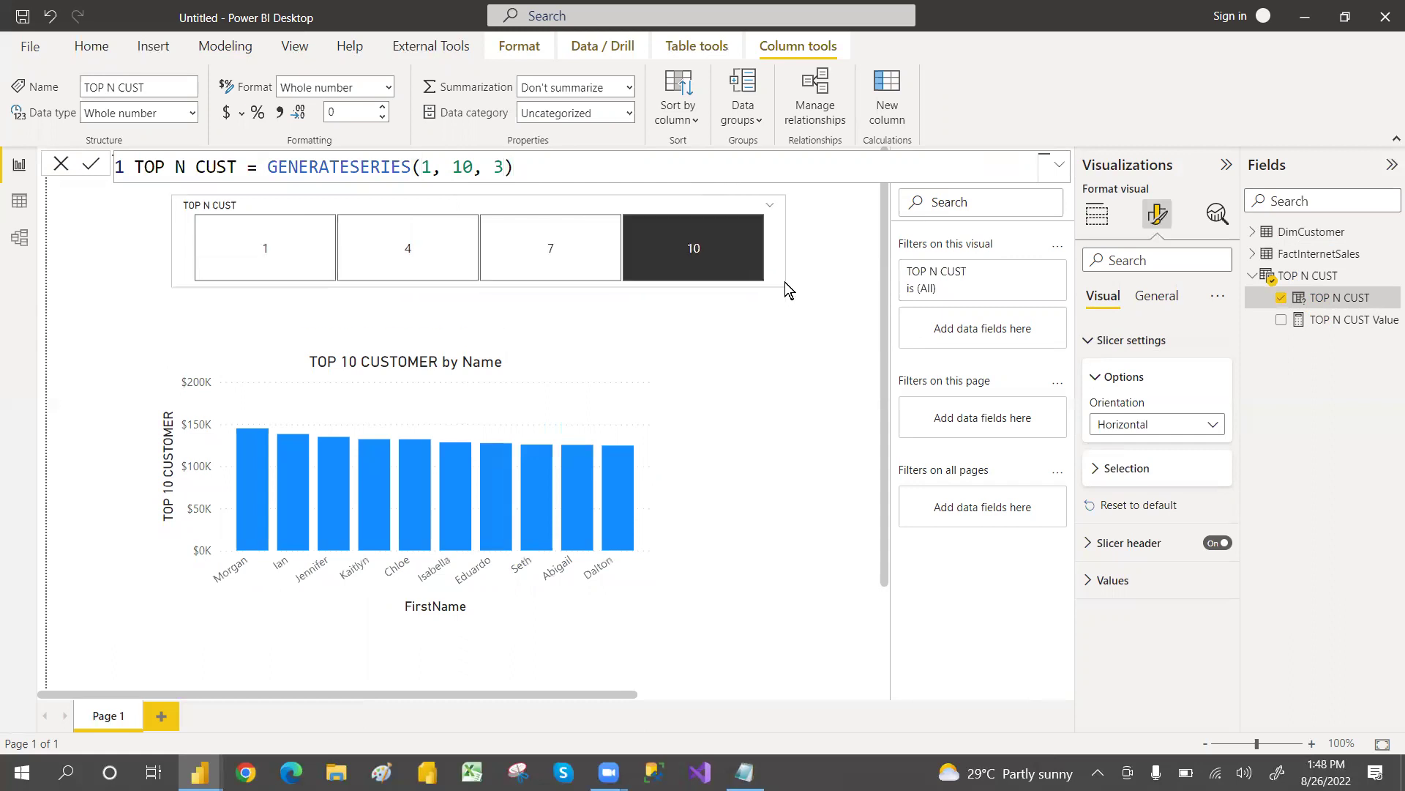
pyautogui.click(394, 253)
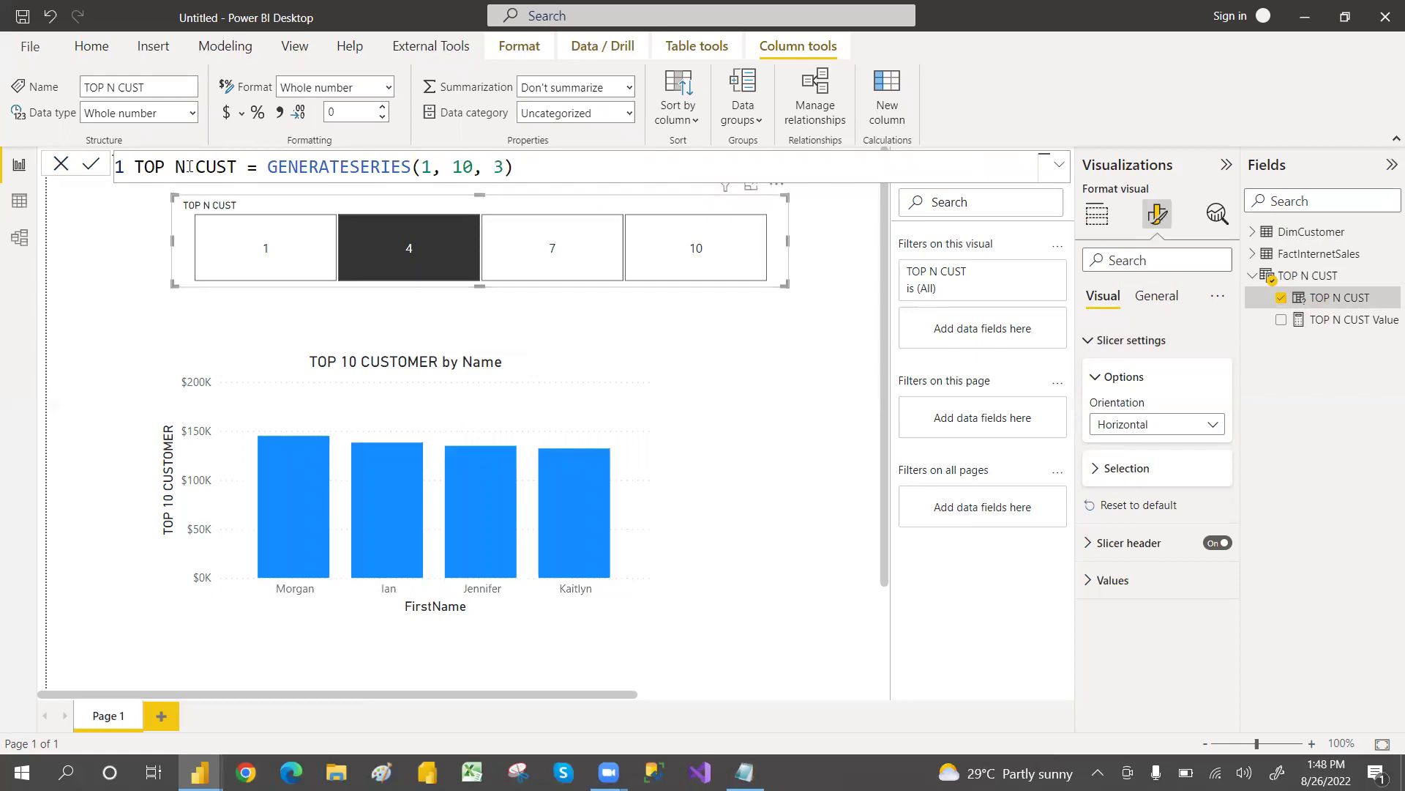
pyautogui.click(65, 163)
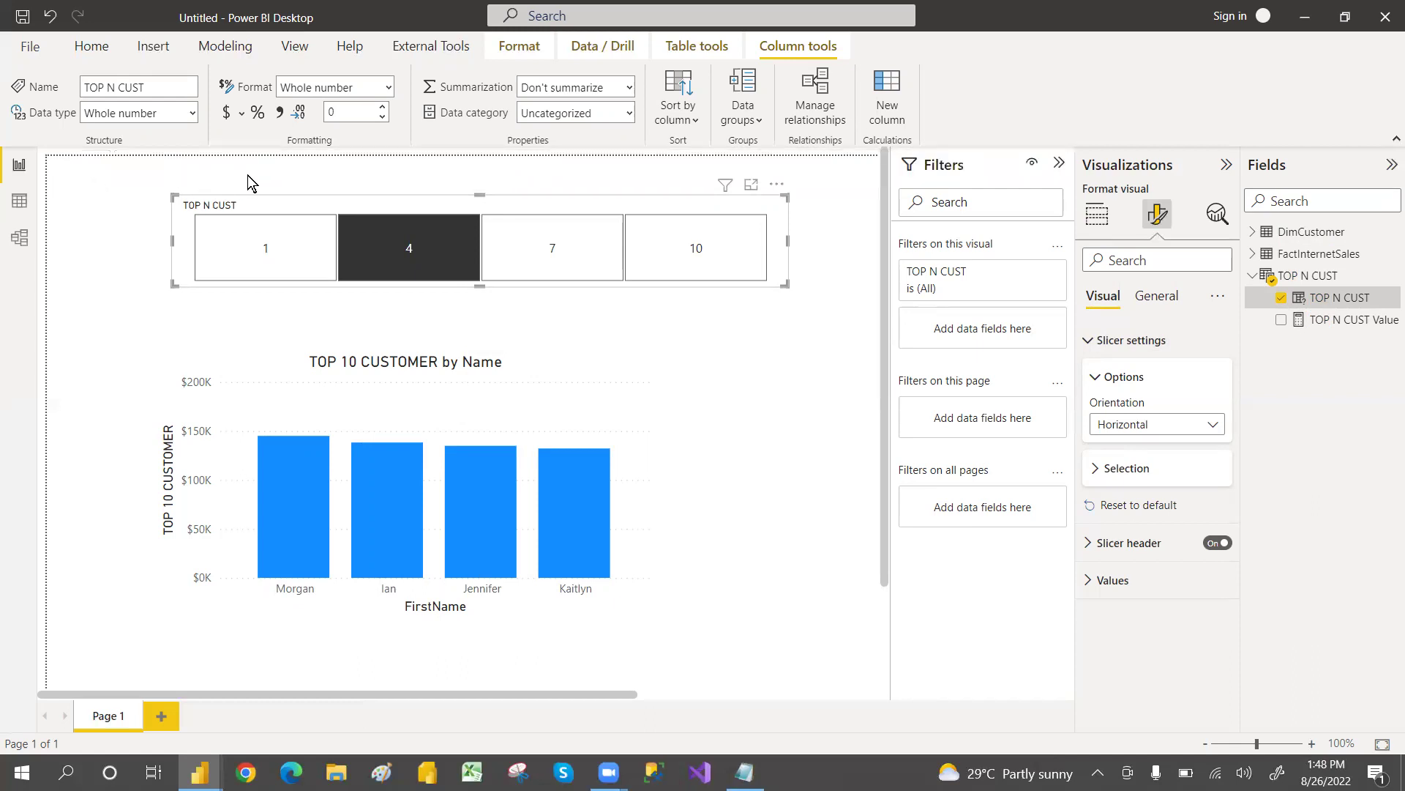